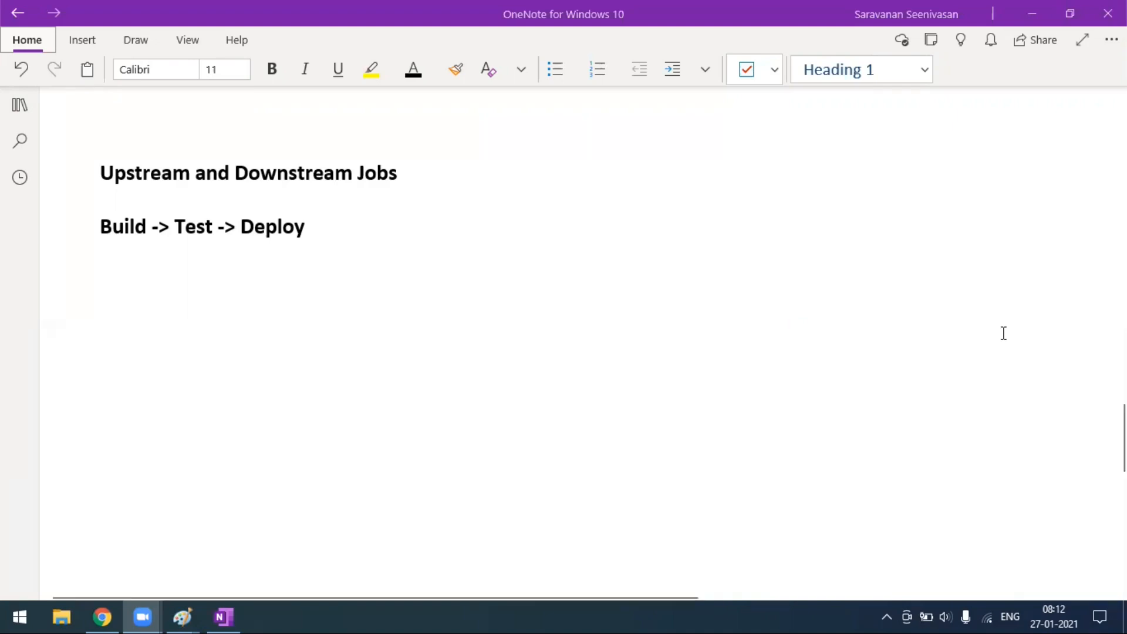
- Examine the Build, Test, Deploy diagram and the BAT/Smoke, Regression, End to end diagram in Paint
mouse_move(183, 613)
left_click(126, 555)
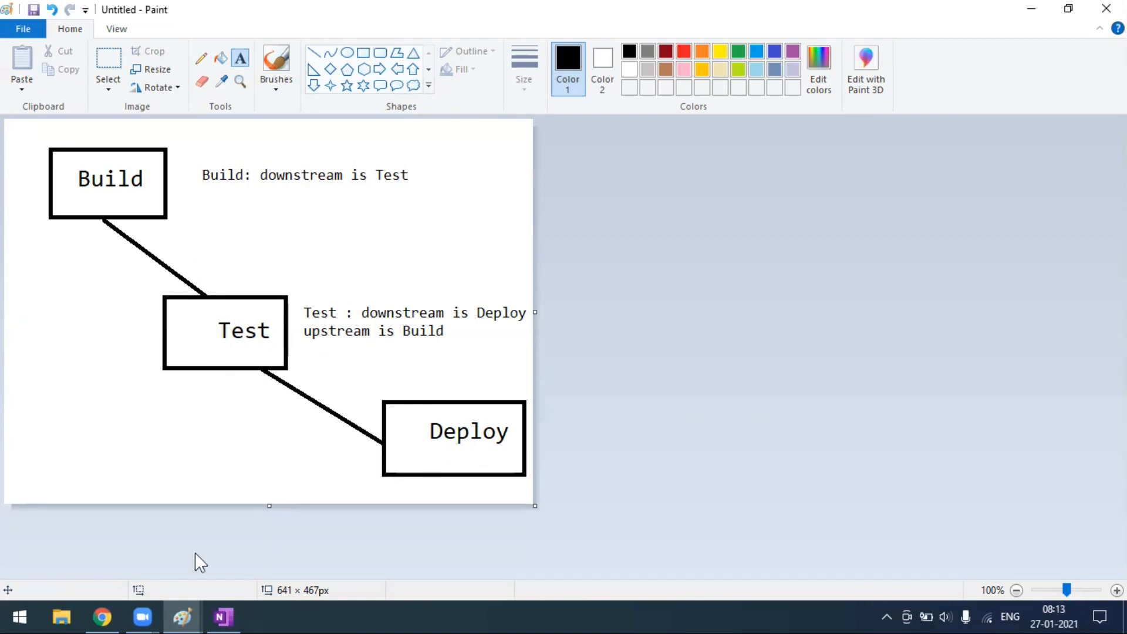
left_click(223, 616)
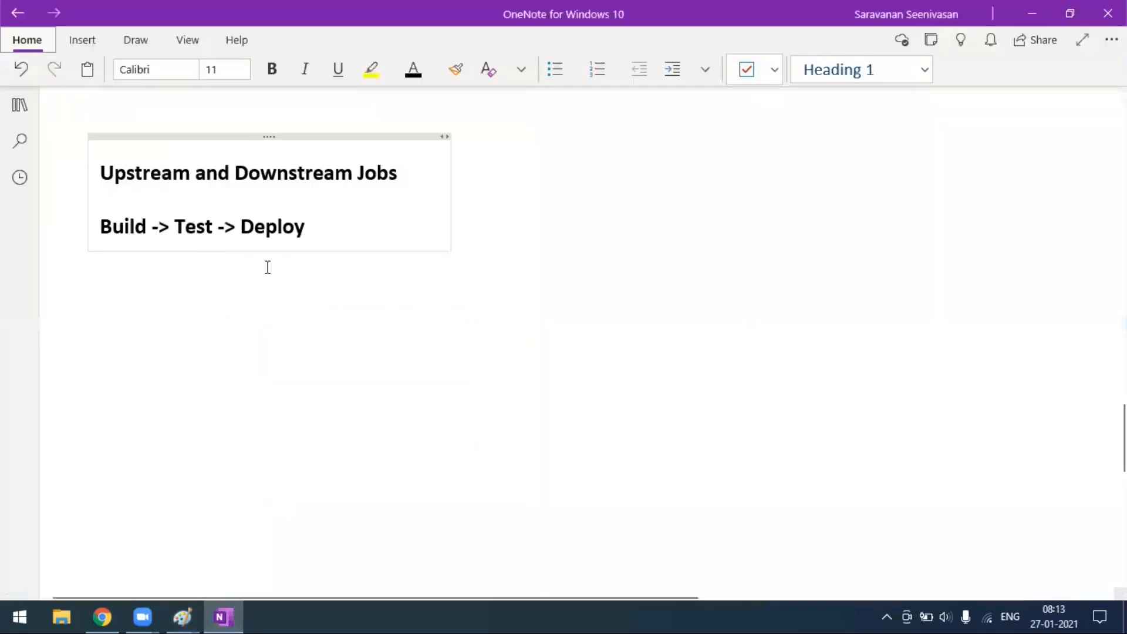
left_click(108, 610)
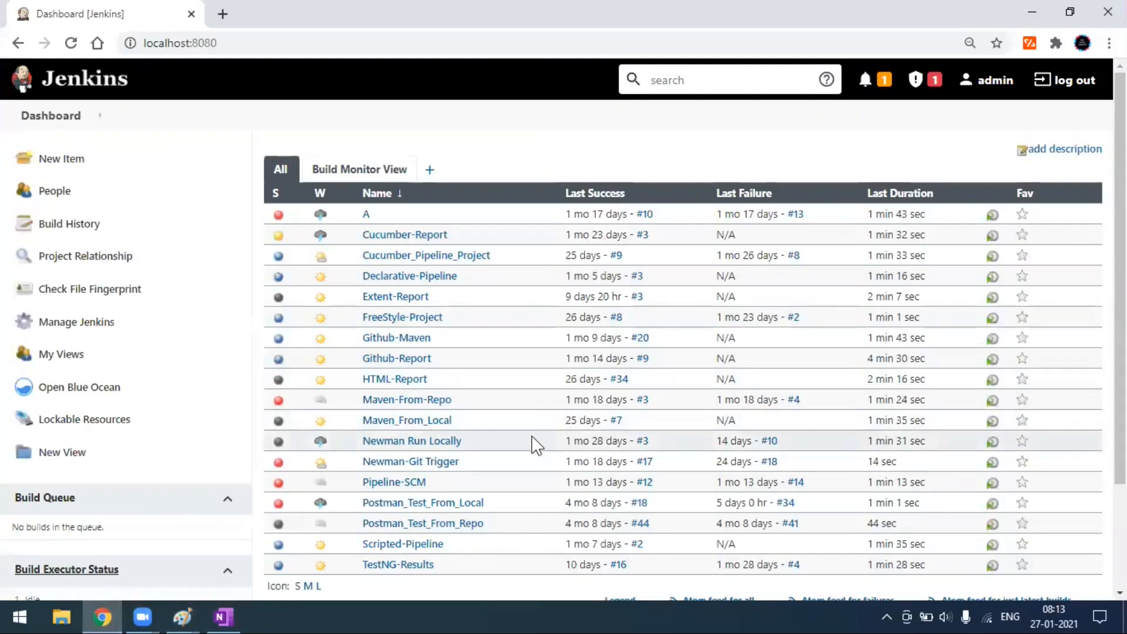
left_click(182, 616)
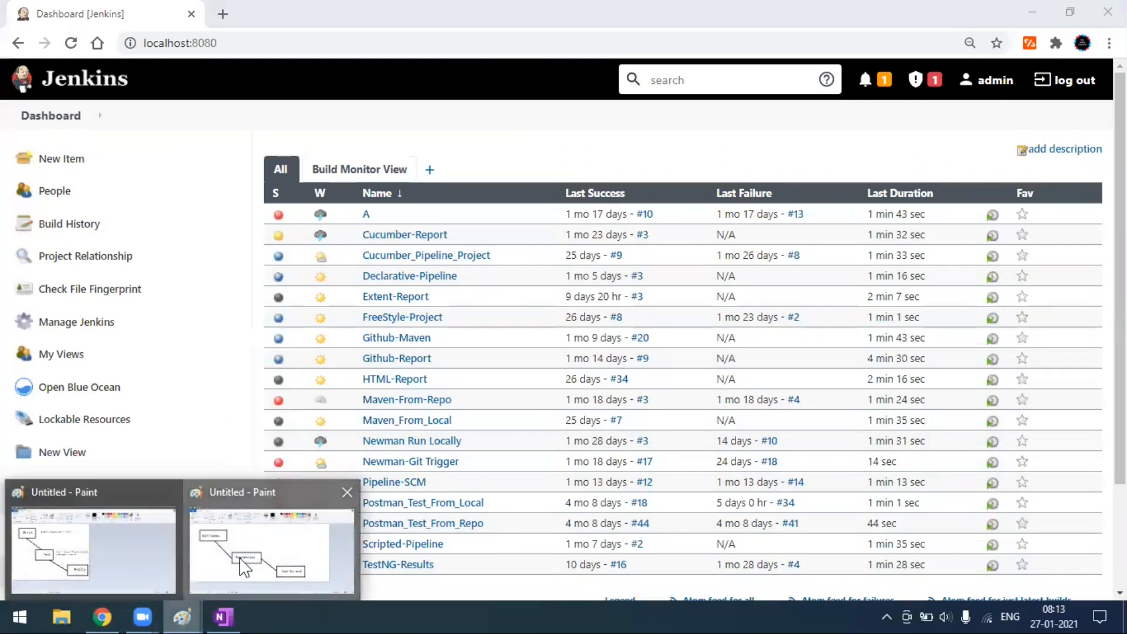
left_click(240, 563)
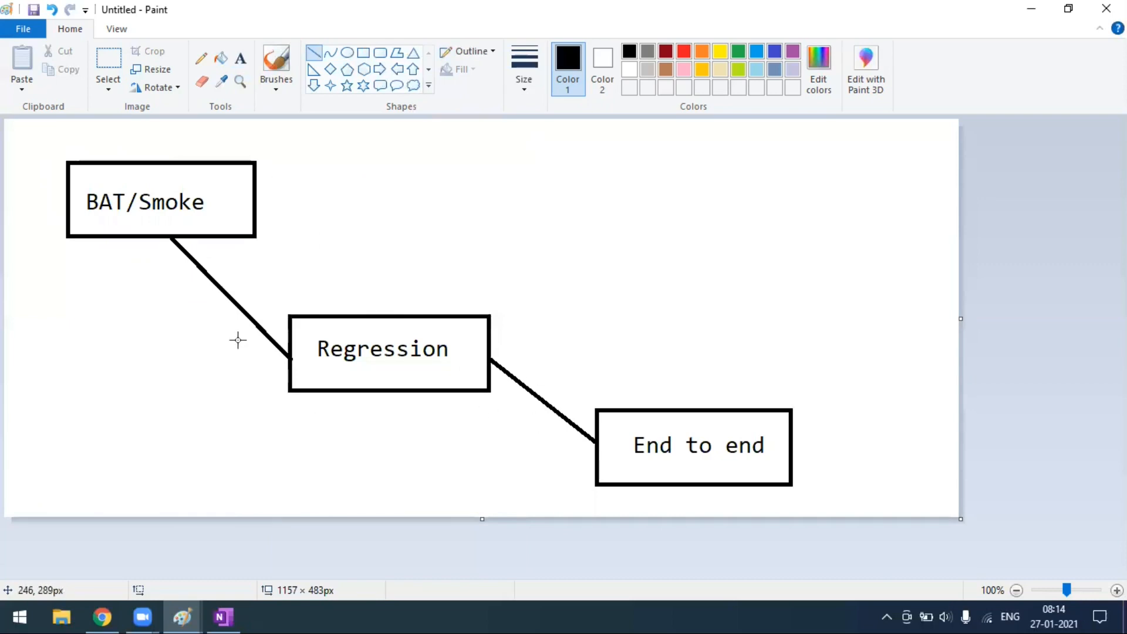
left_click(104, 616)
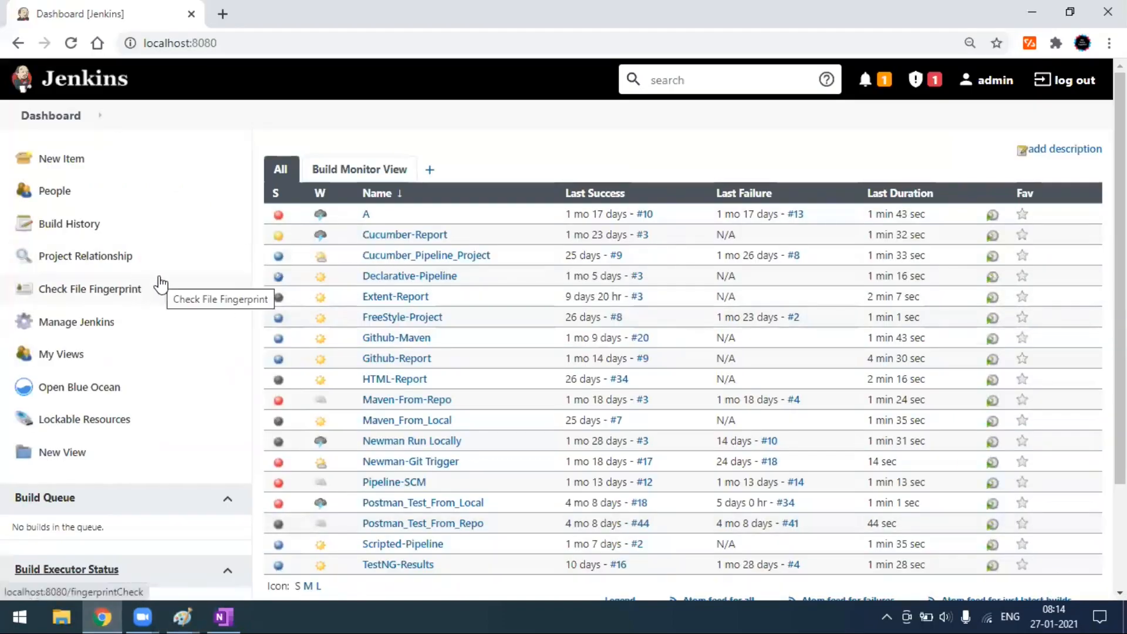
mouse_move(183, 614)
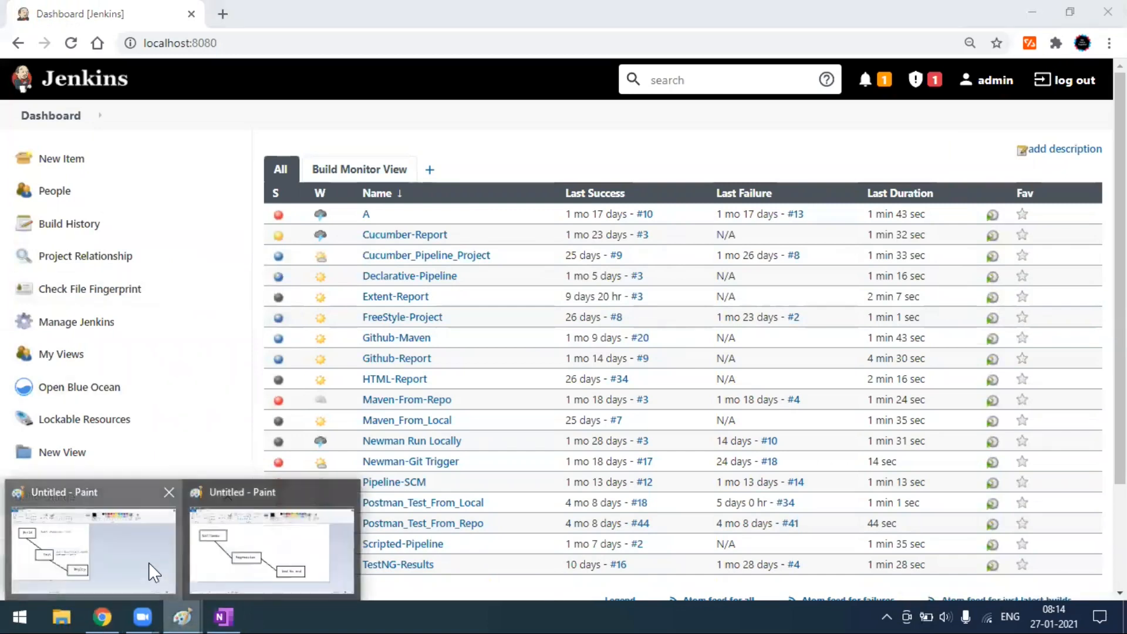
left_click(151, 569)
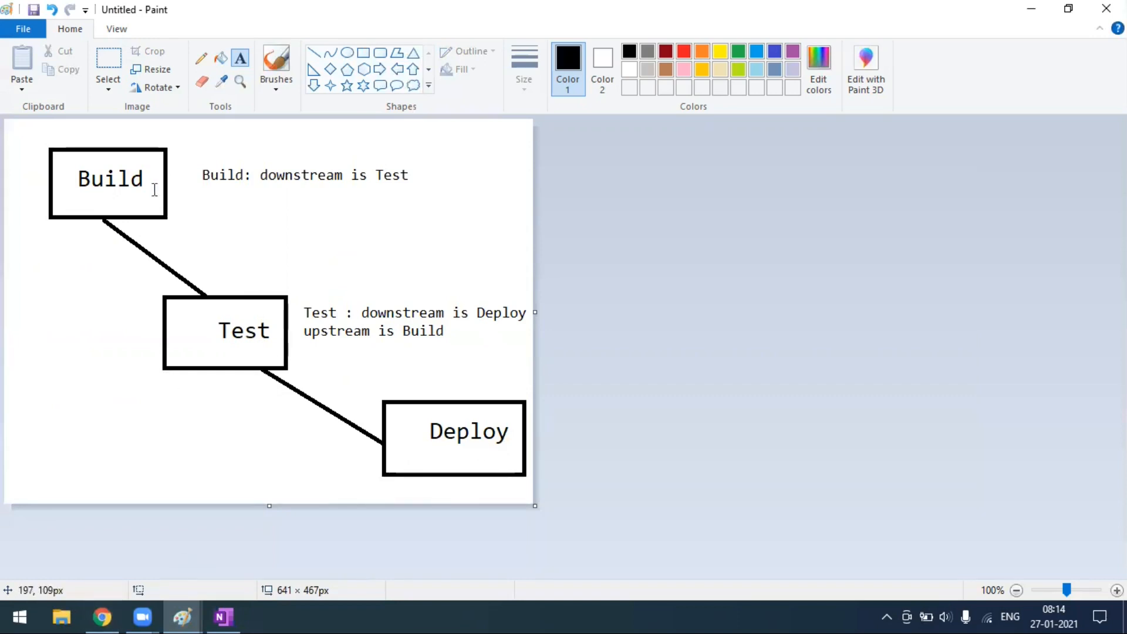
- Switch to Jenkins in Chrome and create a freestyle project named 1_SampleBuild
left_click(102, 616)
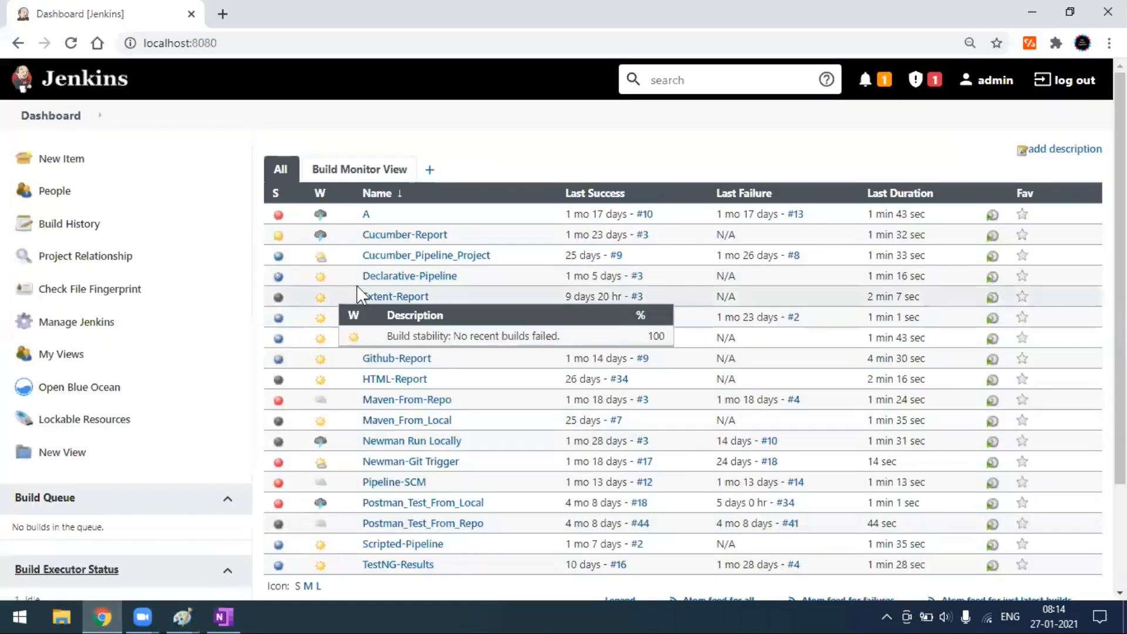
left_click(80, 169)
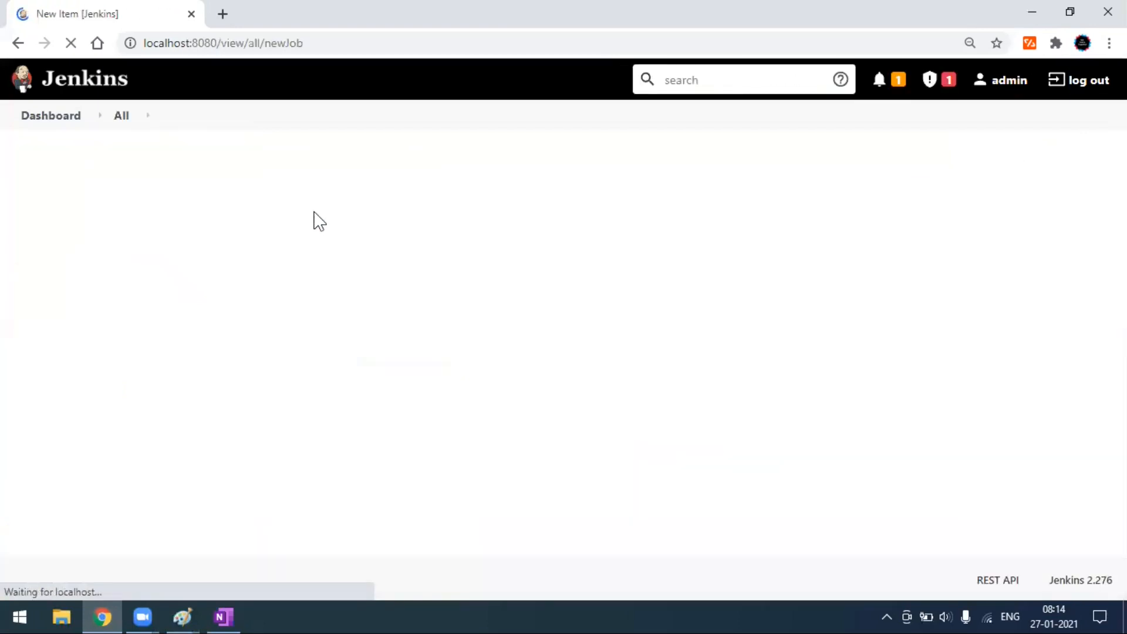
left_click(322, 213)
type("1_SampleBuild")
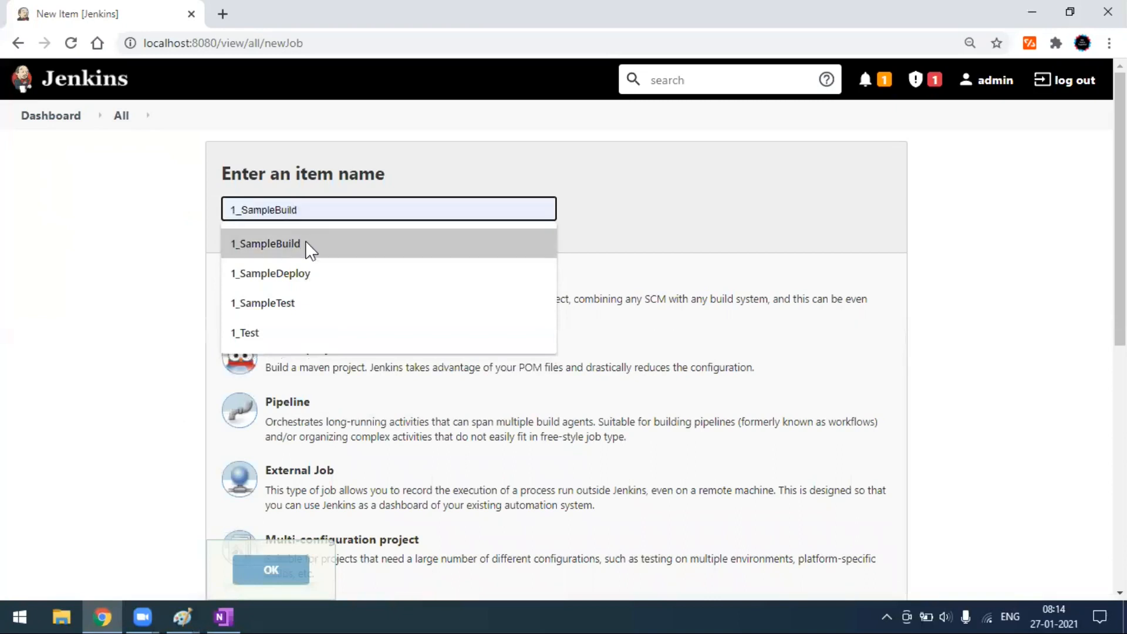
left_click(294, 243)
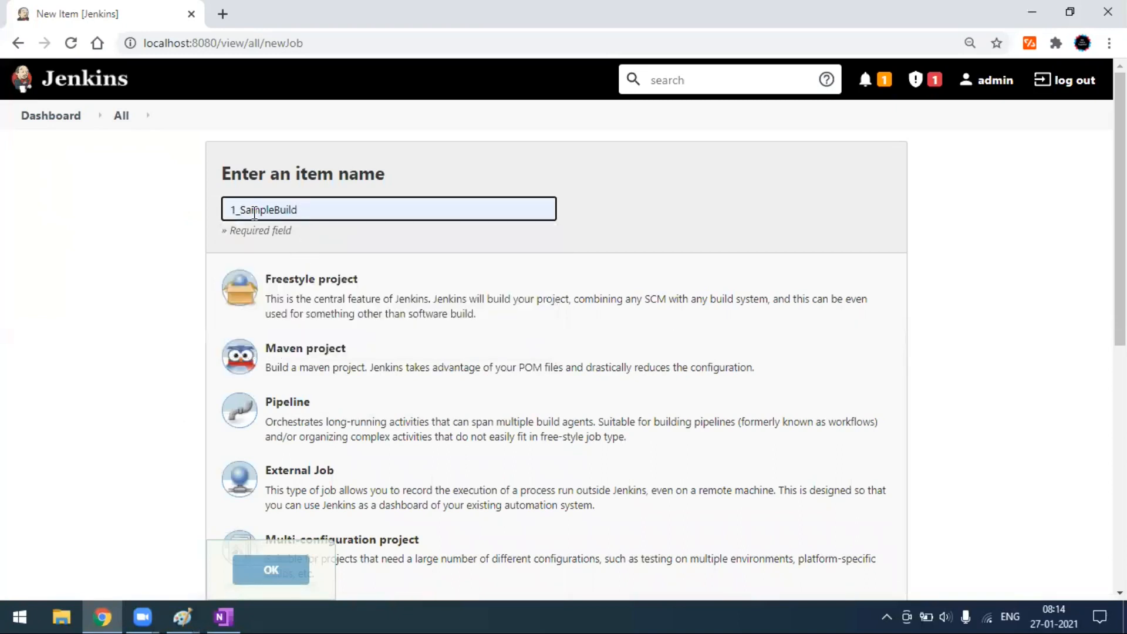
left_click(317, 295)
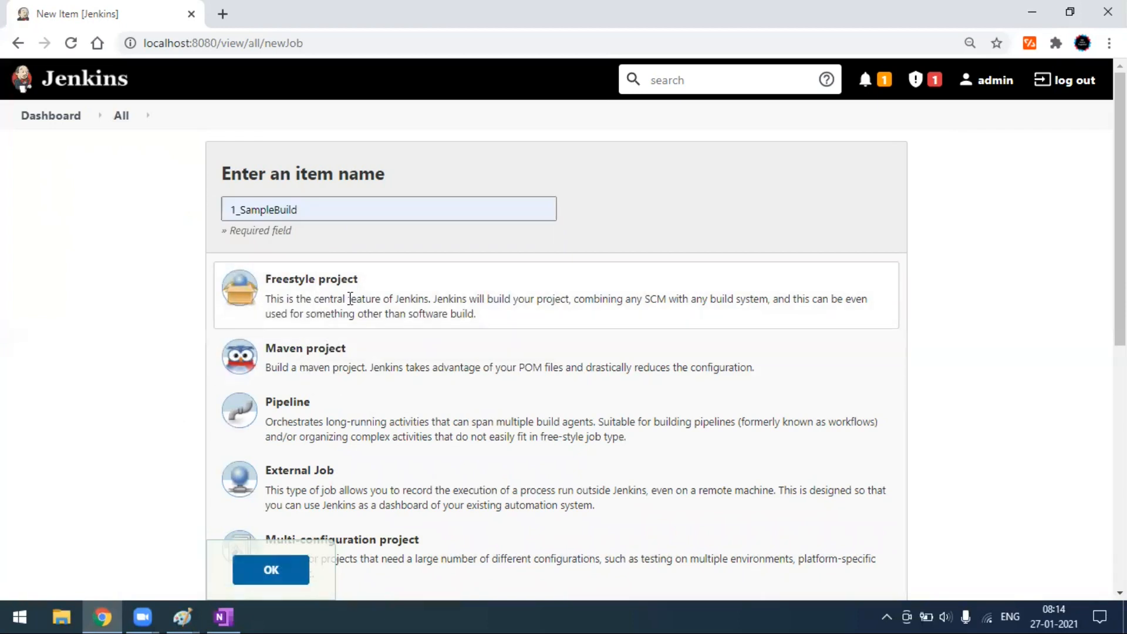
left_click(271, 571)
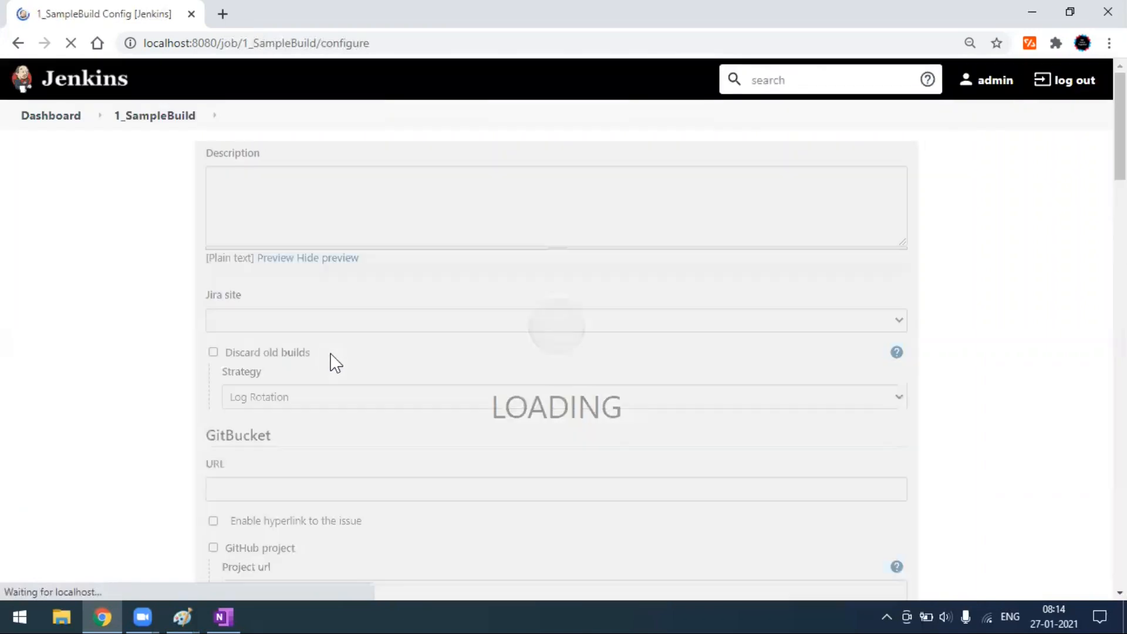
- Add an Execute Windows batch command build step to the 1_SampleBuild project
scroll(229, 372, "down", 3)
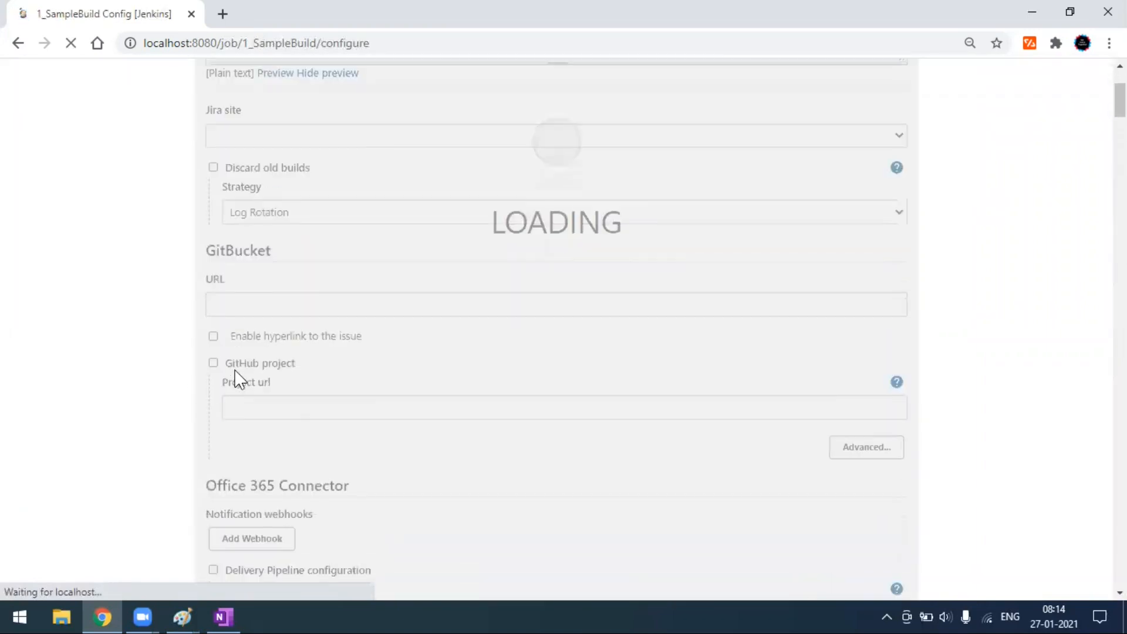
scroll(234, 370, "down", 10)
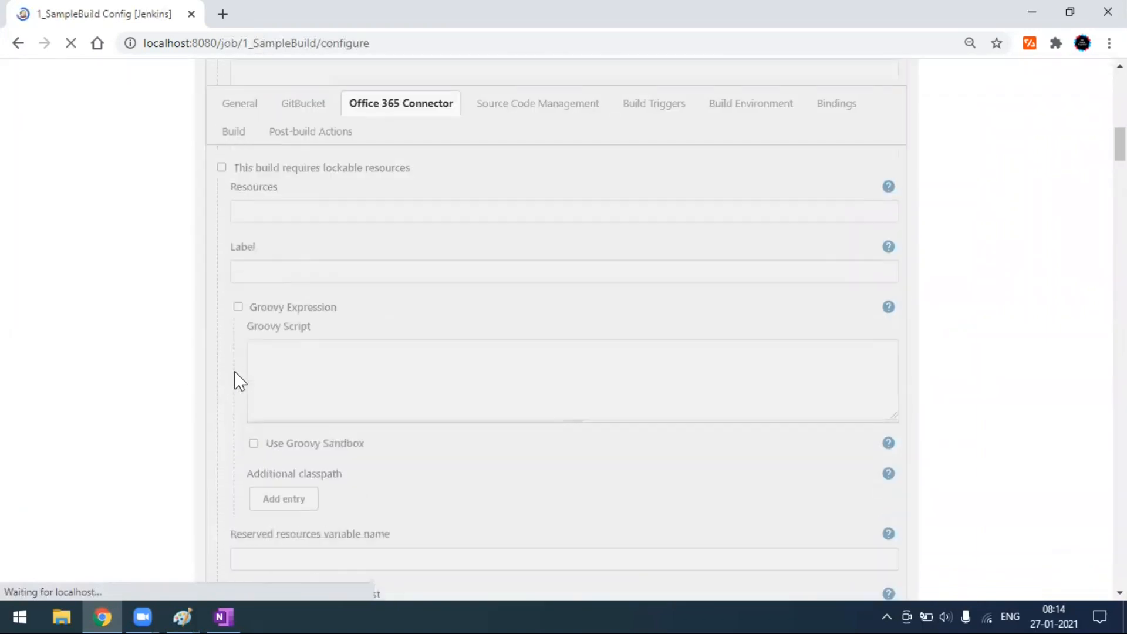
scroll(234, 371, "down", 20)
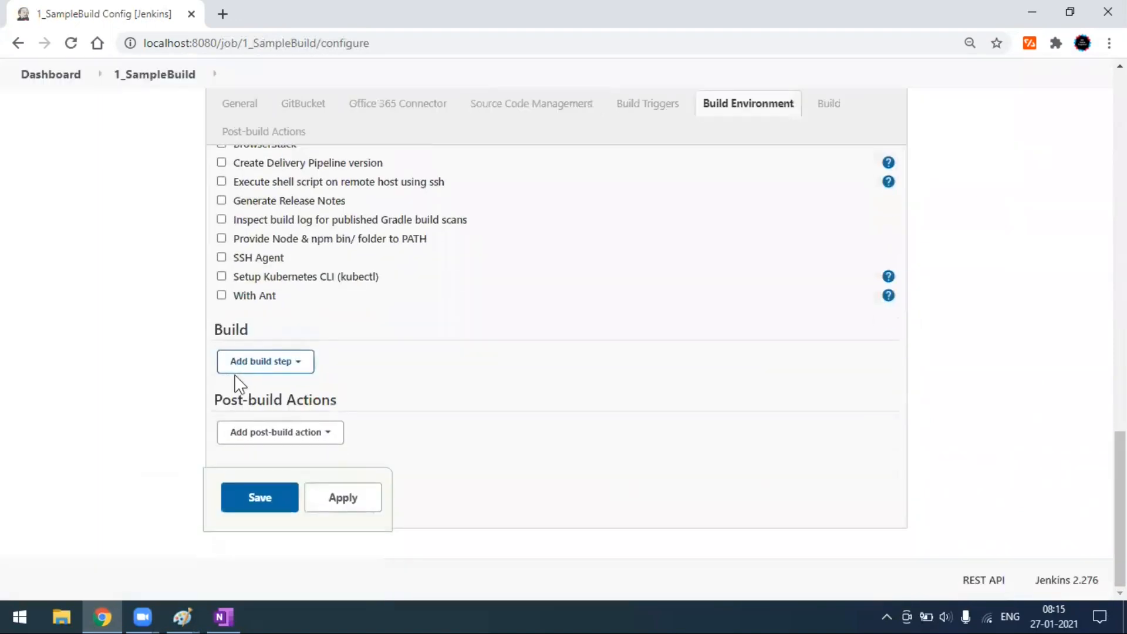
left_click(284, 376)
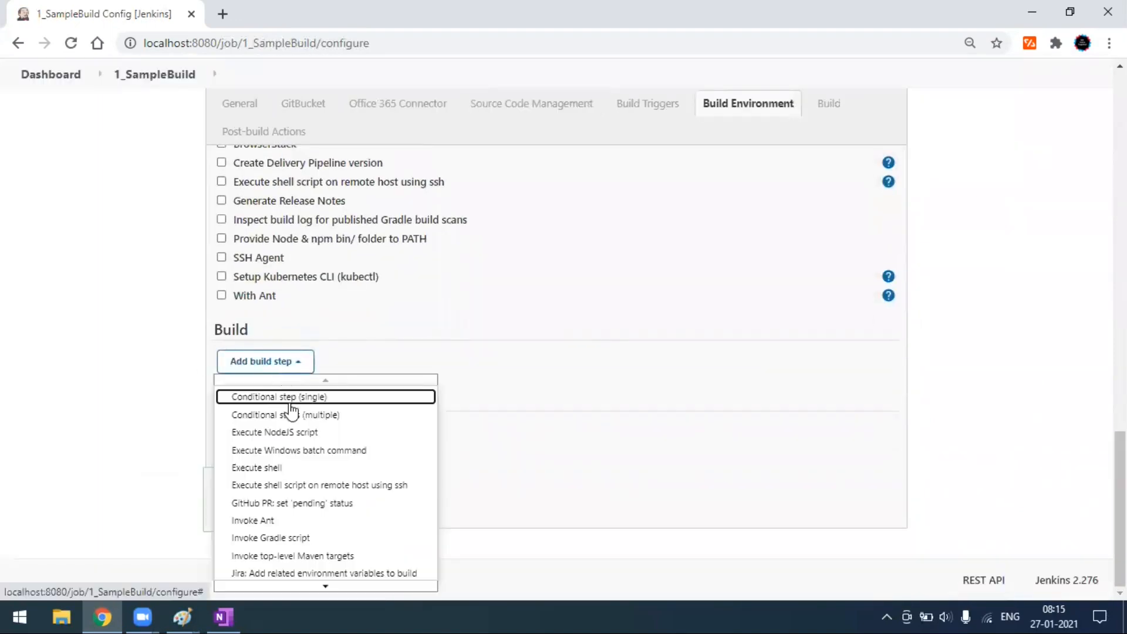
left_click(299, 450)
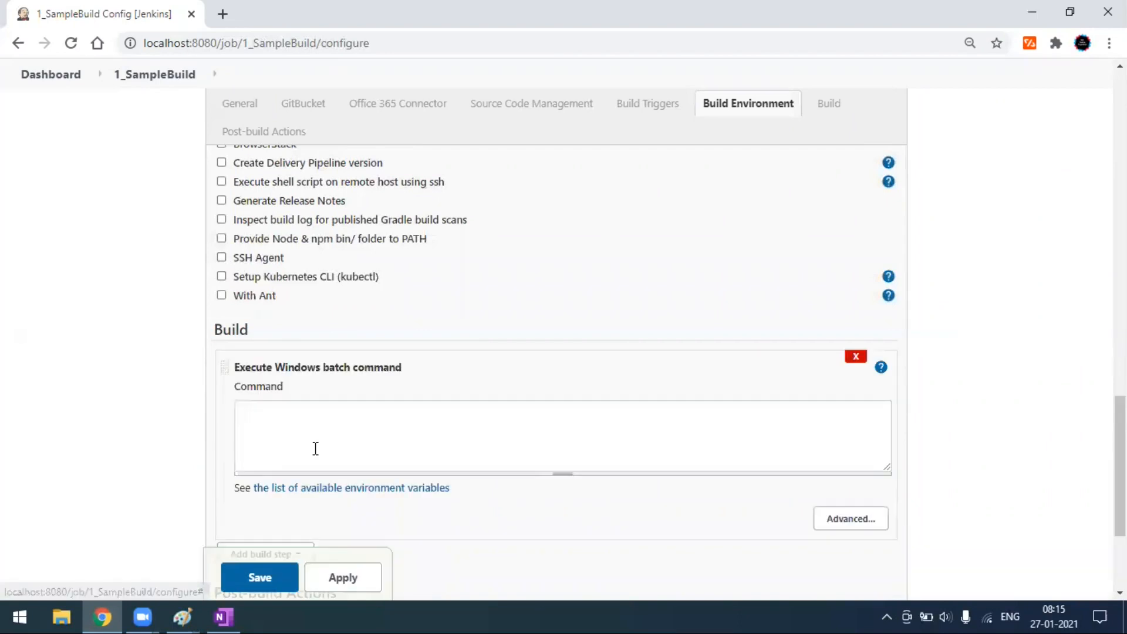
- Set the batch command to echo 'Build Project' and save the project configuration
left_click(308, 422)
type("ech")
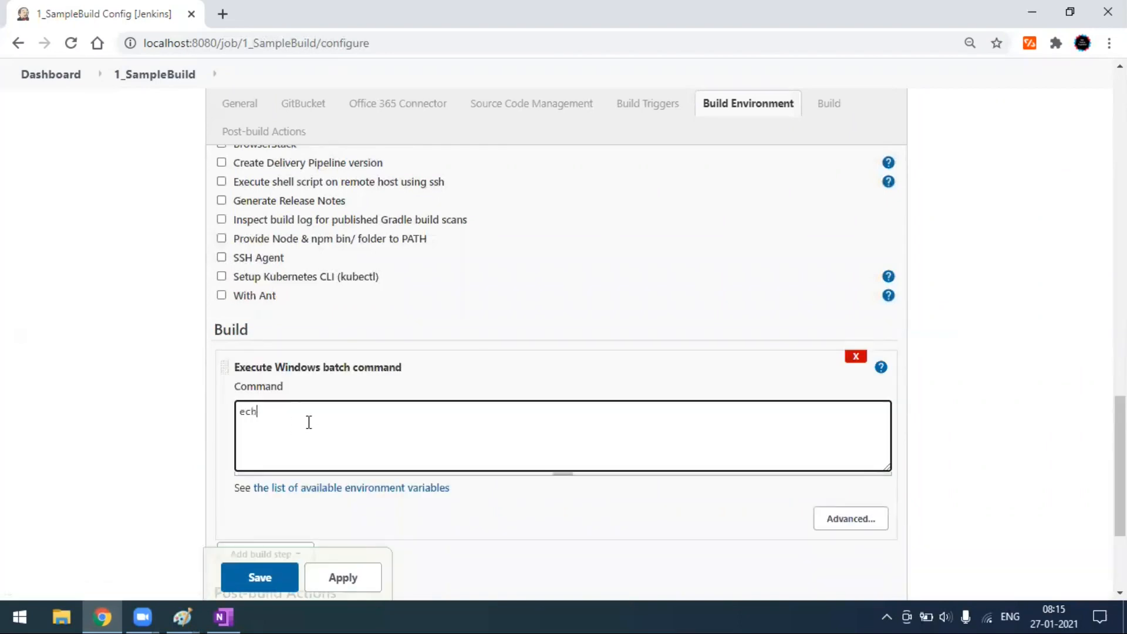
type("o 'Bul")
type("id")
type(" P")
type("ro")
key("BackSpace")
key("BackSpace")
type("roject'")
left_click(294, 411)
left_click(302, 412)
key("BackSpace")
key("BackSpace")
key("BackSpace")
type("ild")
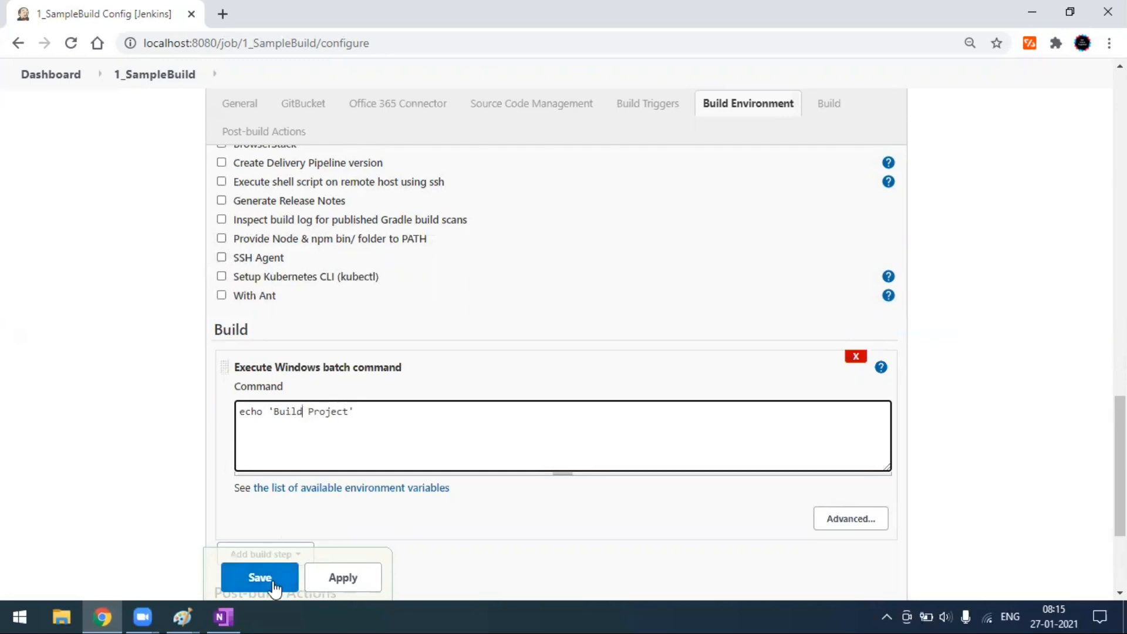
left_click(273, 581)
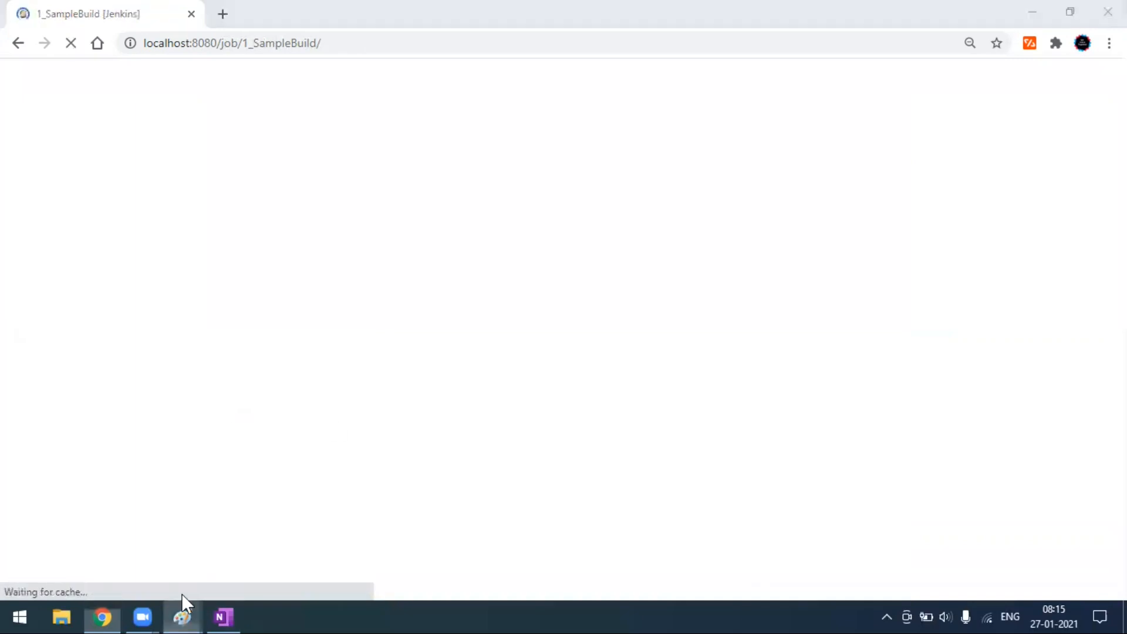
- Check the Build, Test, Deploy diagram in Paint again and return to Jenkins in Chrome
mouse_move(181, 614)
left_click(162, 536)
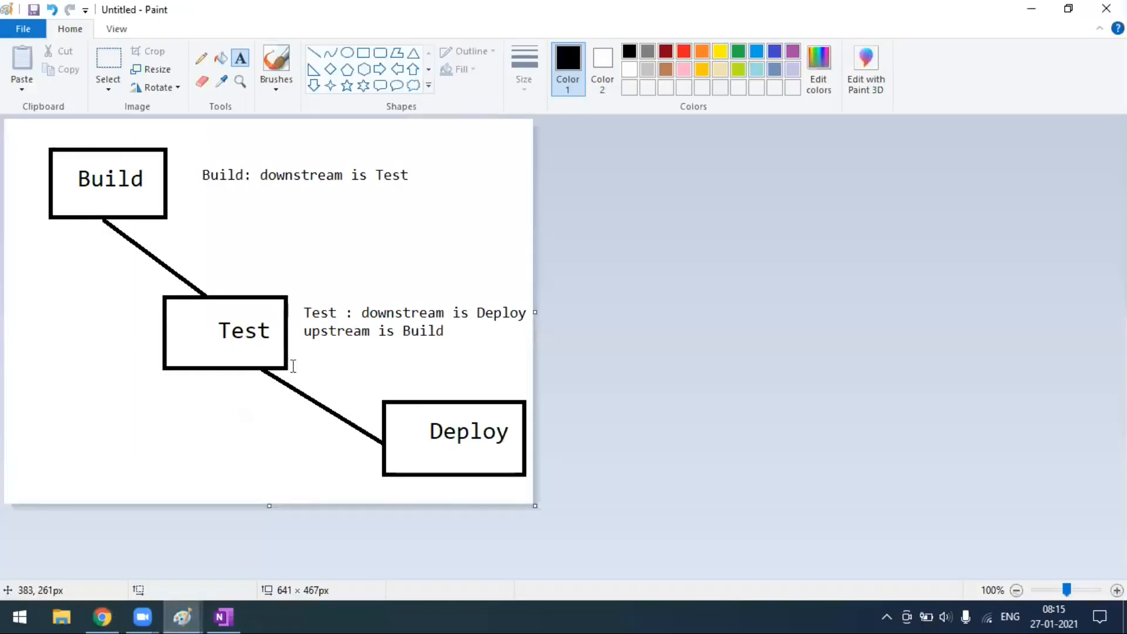
left_click(102, 615)
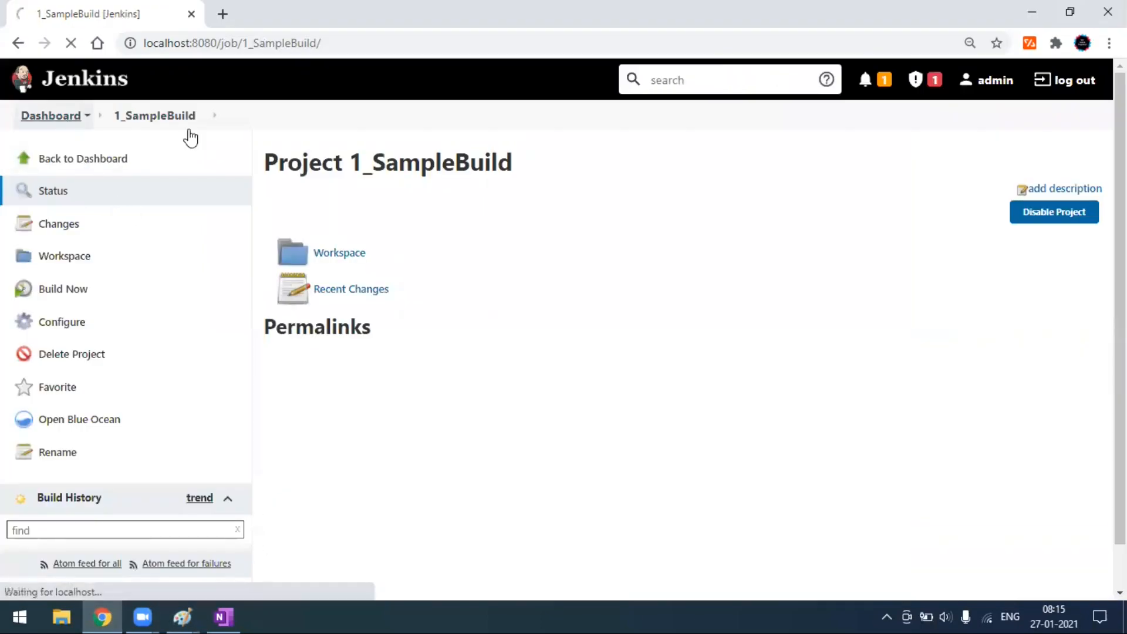
- Return to the dashboard and start a new item named 1_SampleTest
left_click(133, 159)
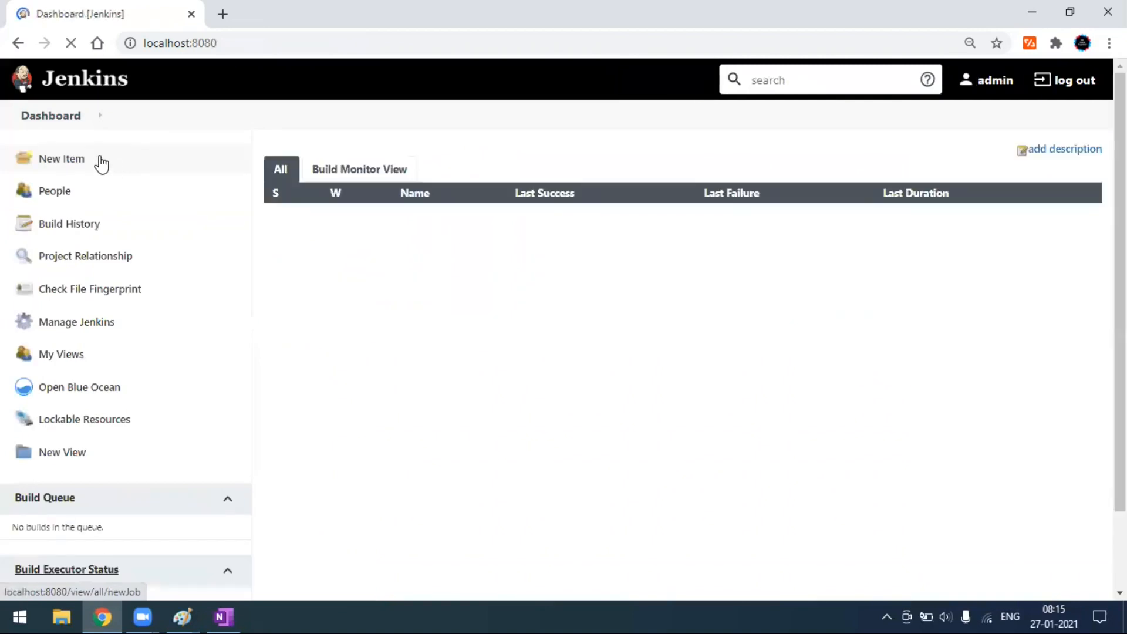
left_click(71, 167)
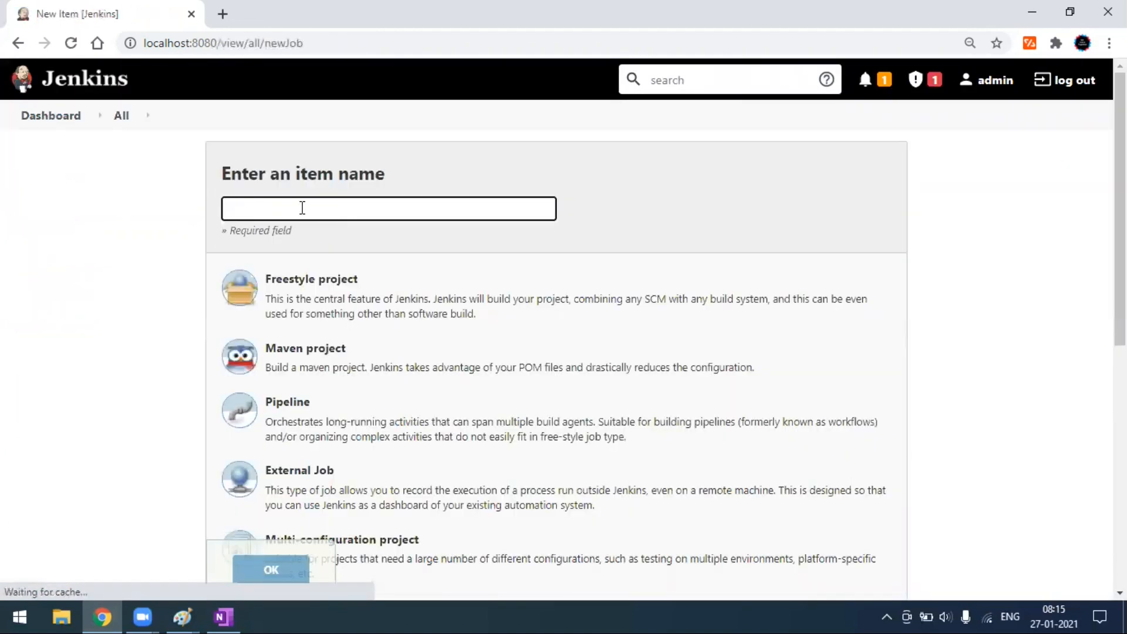
type("1_SampleTest")
left_click(294, 303)
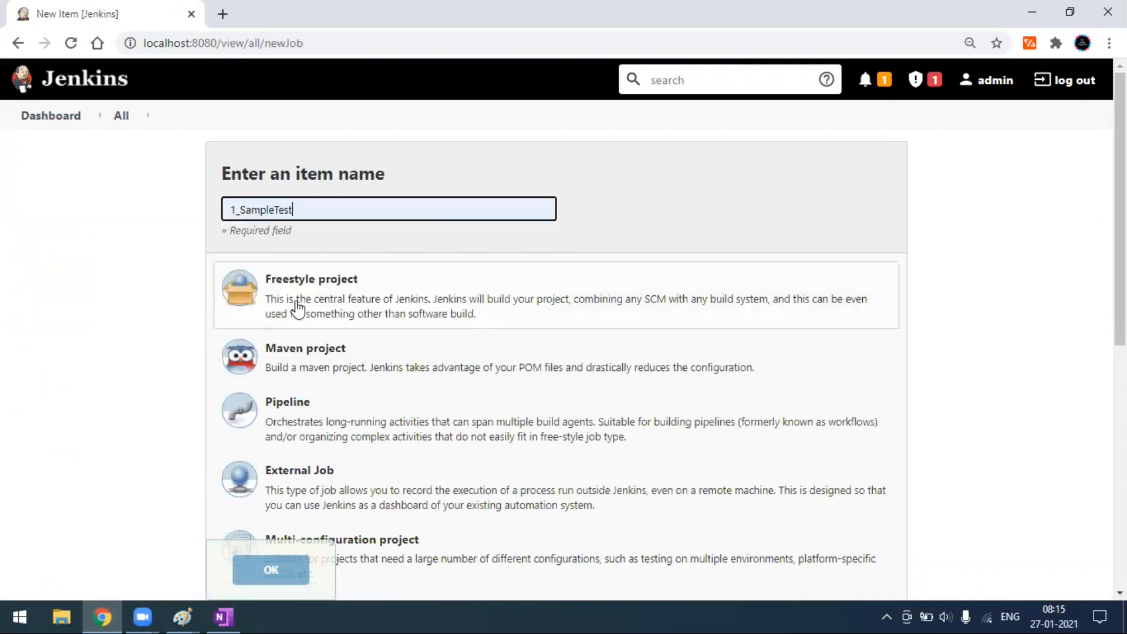
- Create the 1_SampleTest item as a copy of the existing 1_SampleBuild project
scroll(327, 382, "down", 3)
scroll(327, 382, "up", 3)
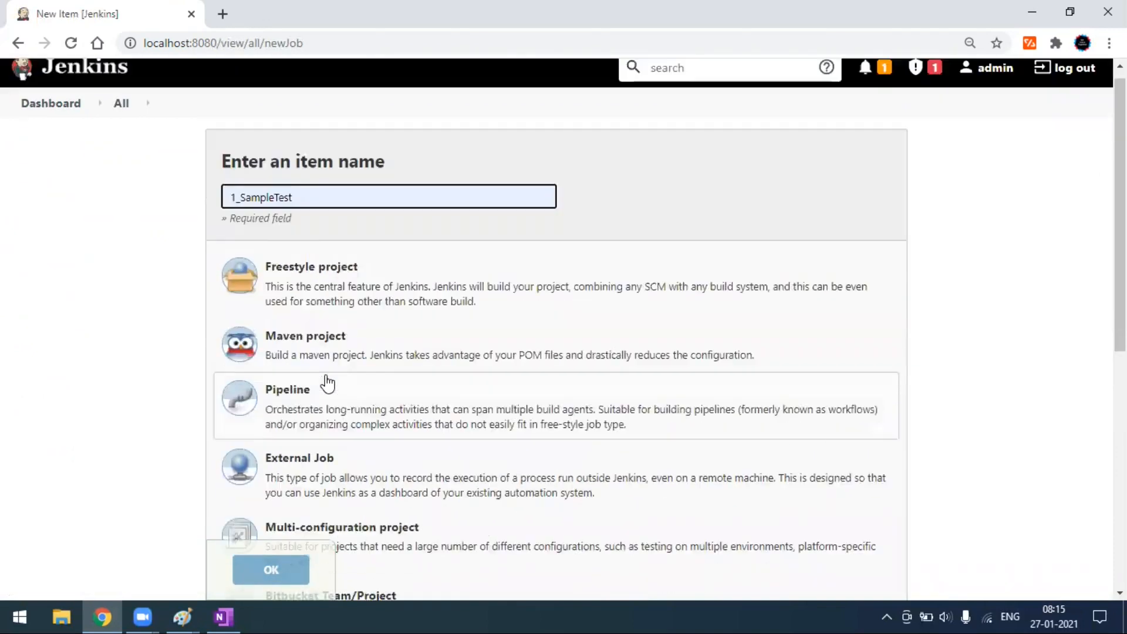
scroll(463, 386, "down", 4)
scroll(458, 395, "down", 5)
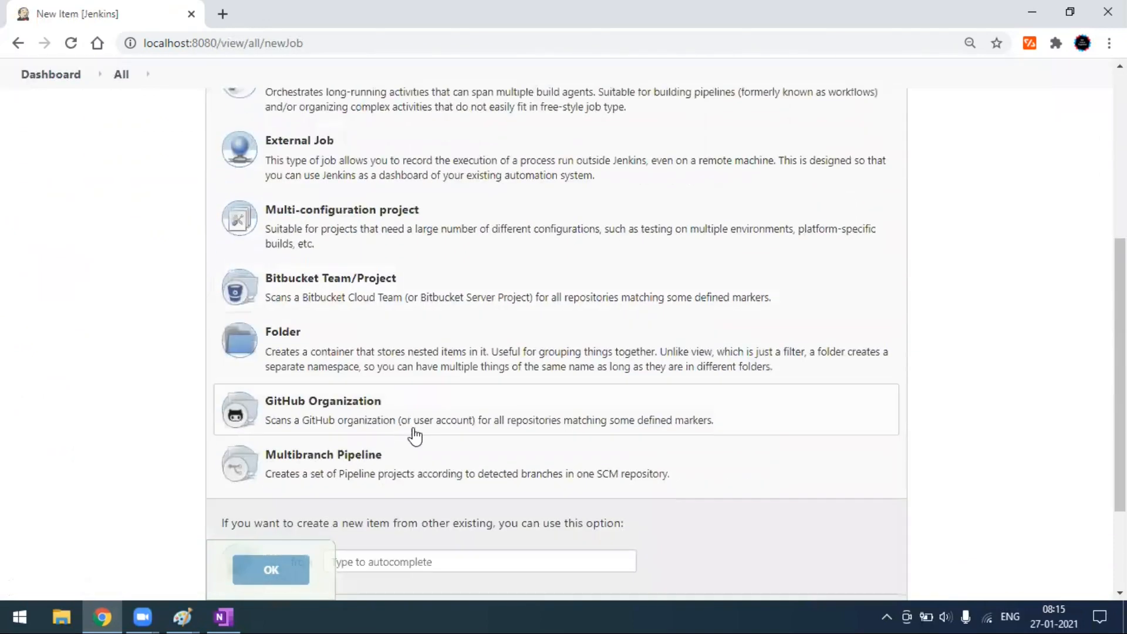
left_click(358, 415)
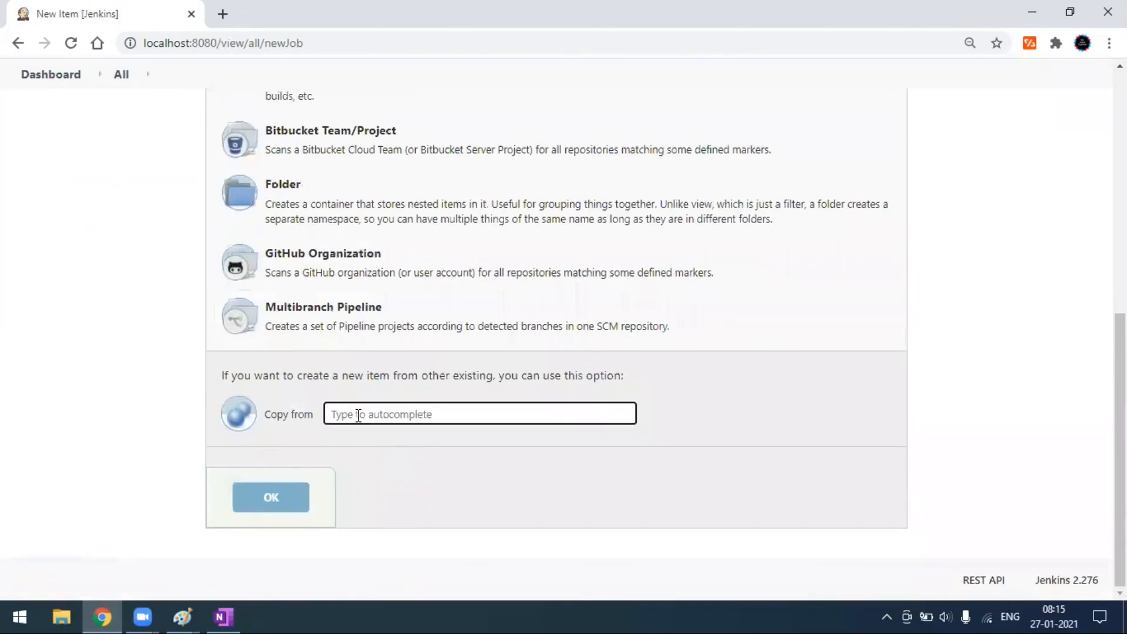
type("1")
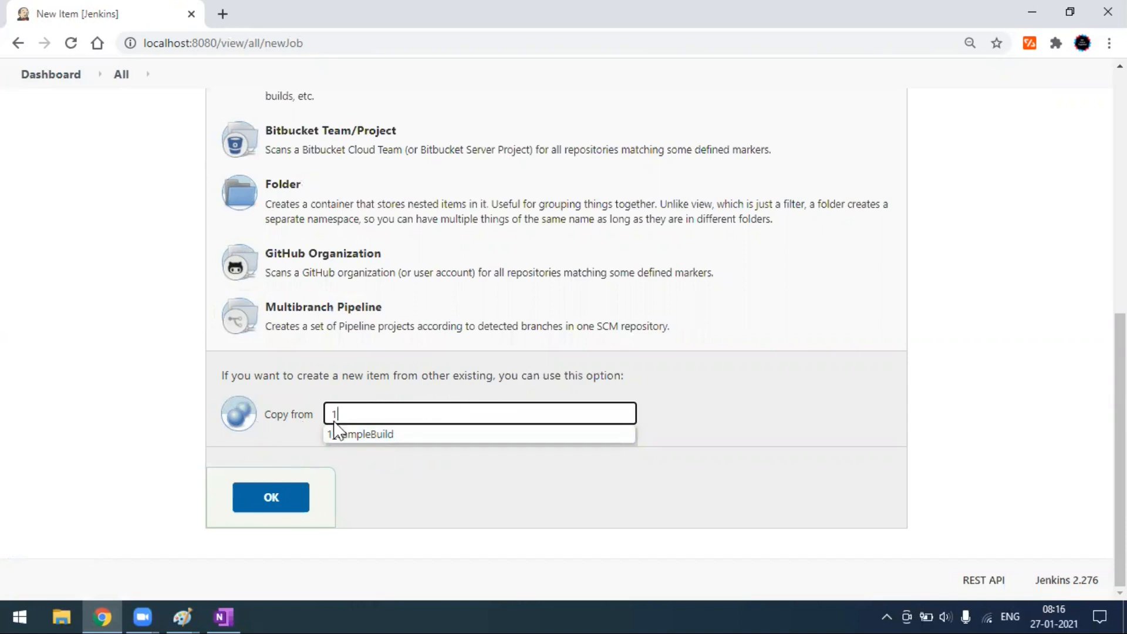
left_click(374, 433)
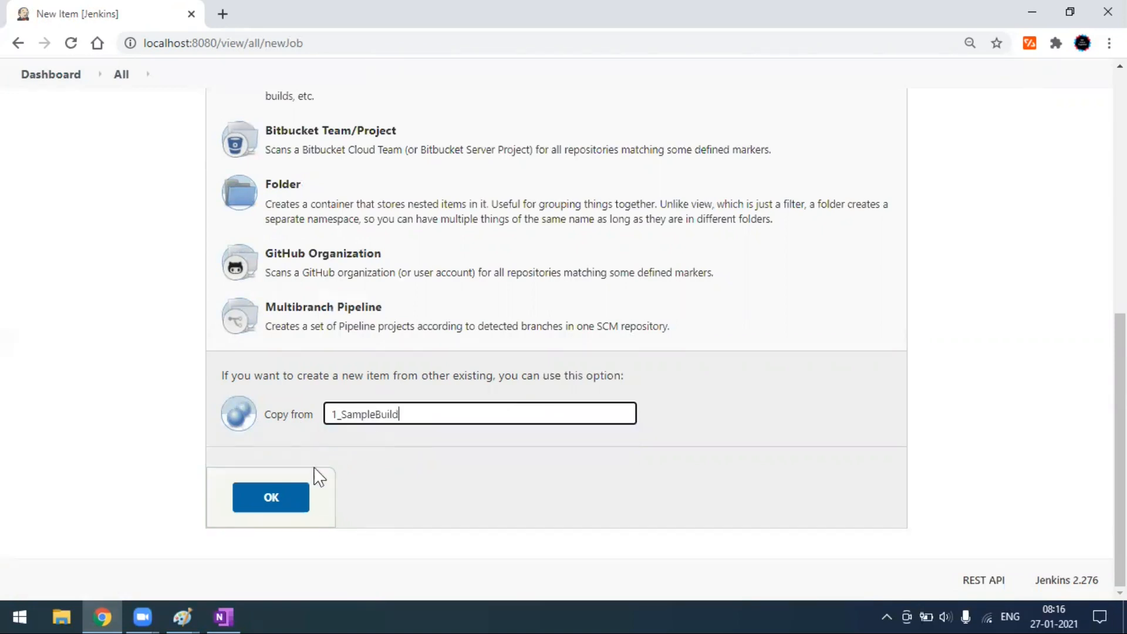
left_click(286, 505)
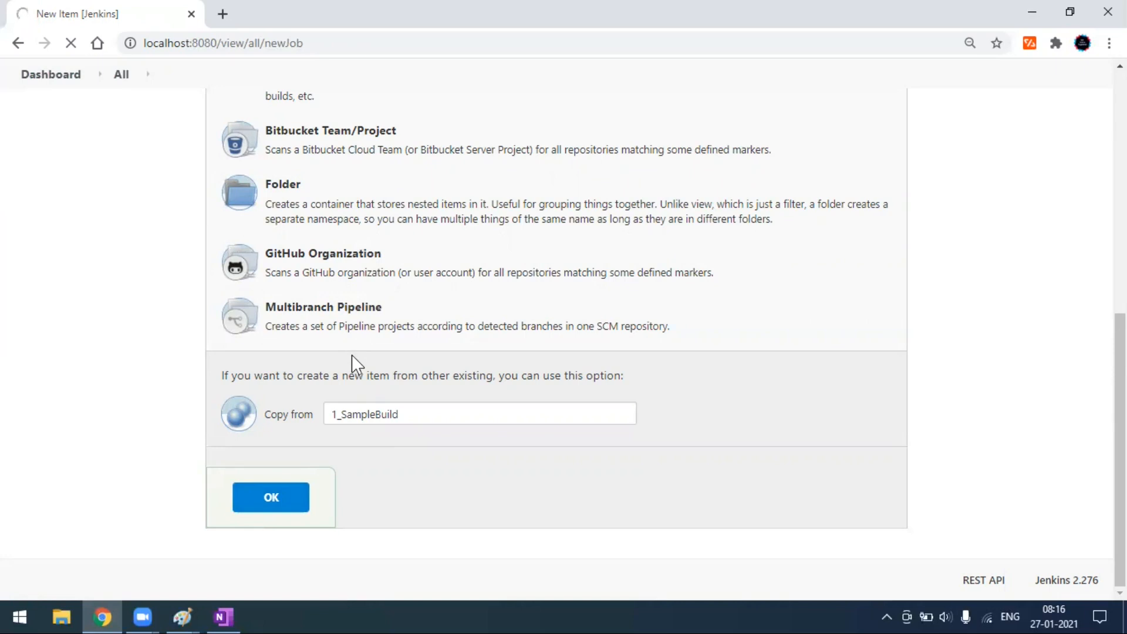
- Enable building after other projects are built in the build triggers of 1_SampleTest and start entering the project to watch
scroll(349, 370, "up", 4)
scroll(346, 376, "down", 3)
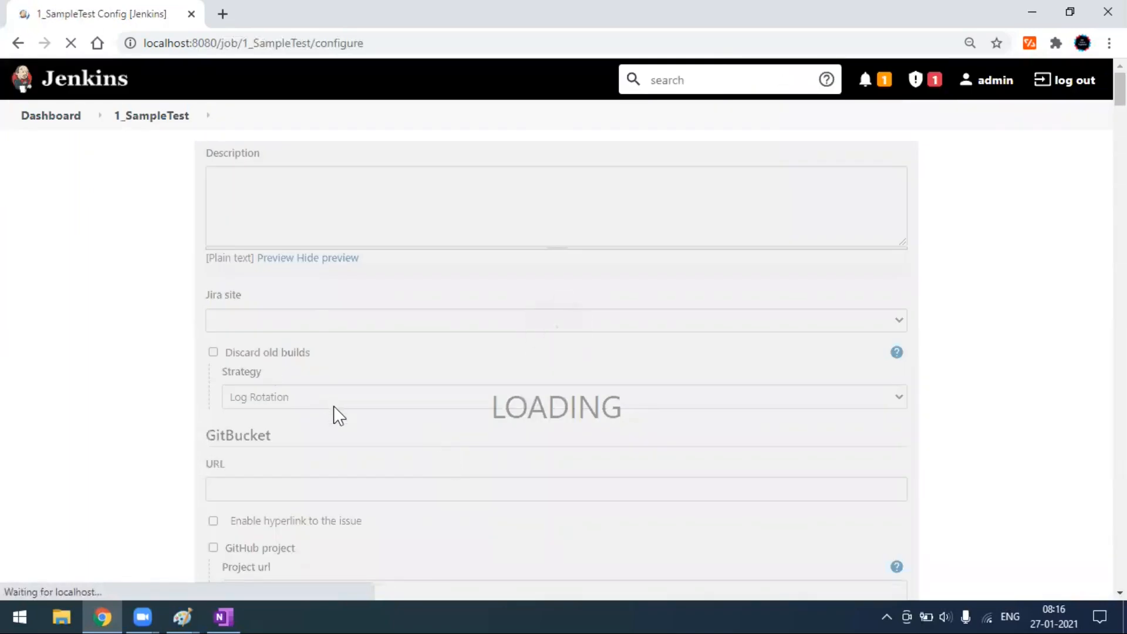
scroll(339, 419, "down", 10)
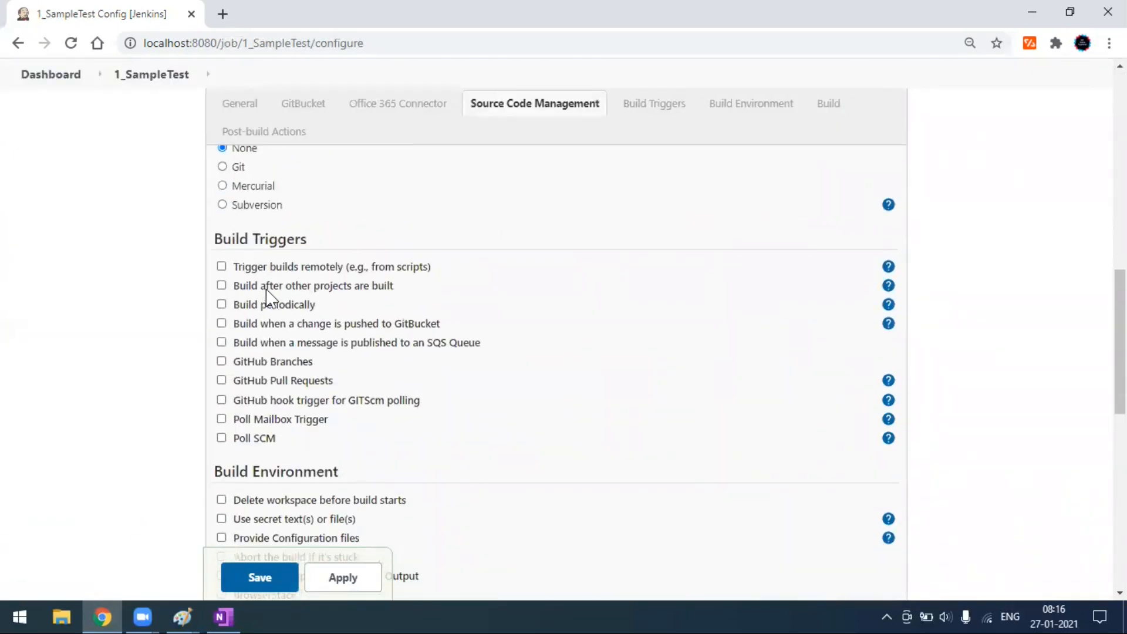
left_click(222, 285)
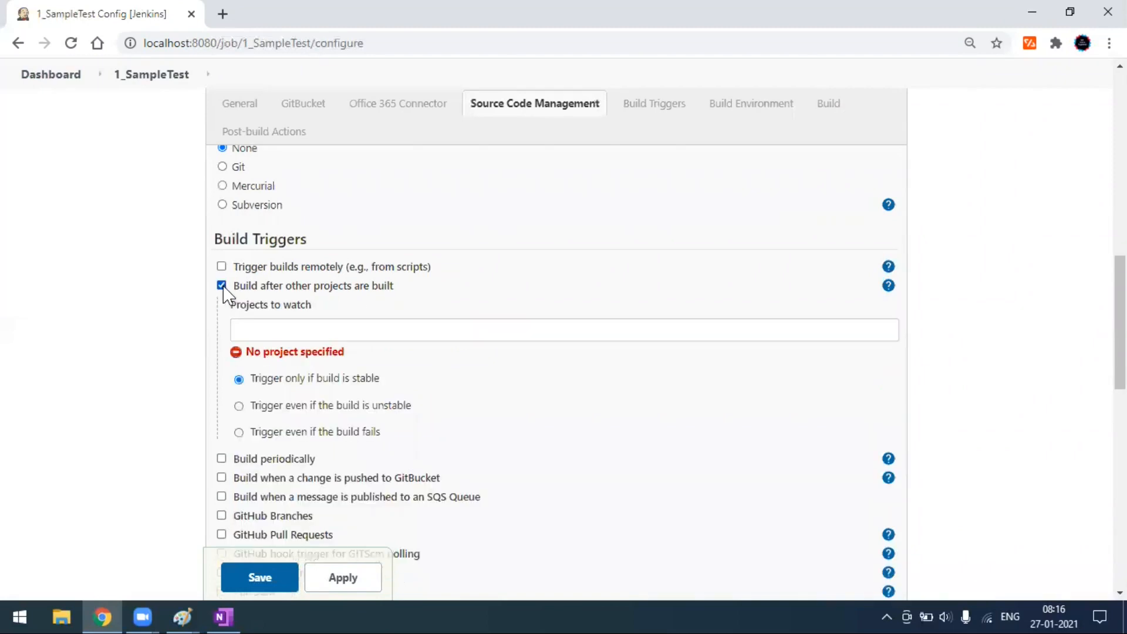
left_click(263, 332)
type("1")
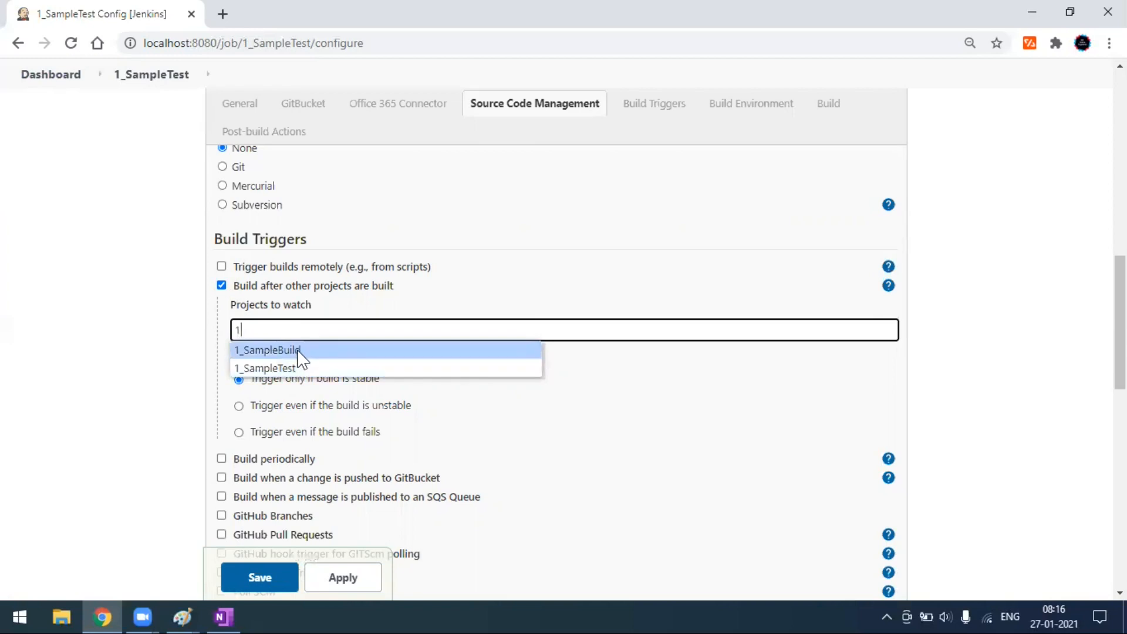
- Check the Build, Test, Deploy diagram in Paint, and back in Chrome set 1_SampleBuild as the only project to watch
mouse_move(195, 609)
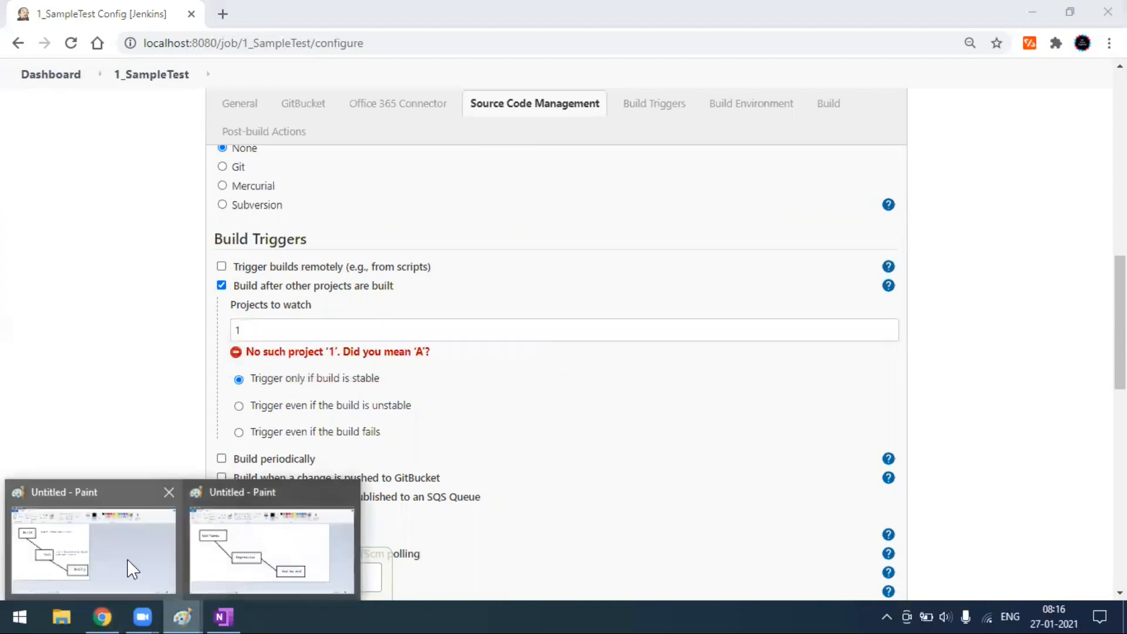
left_click(126, 559)
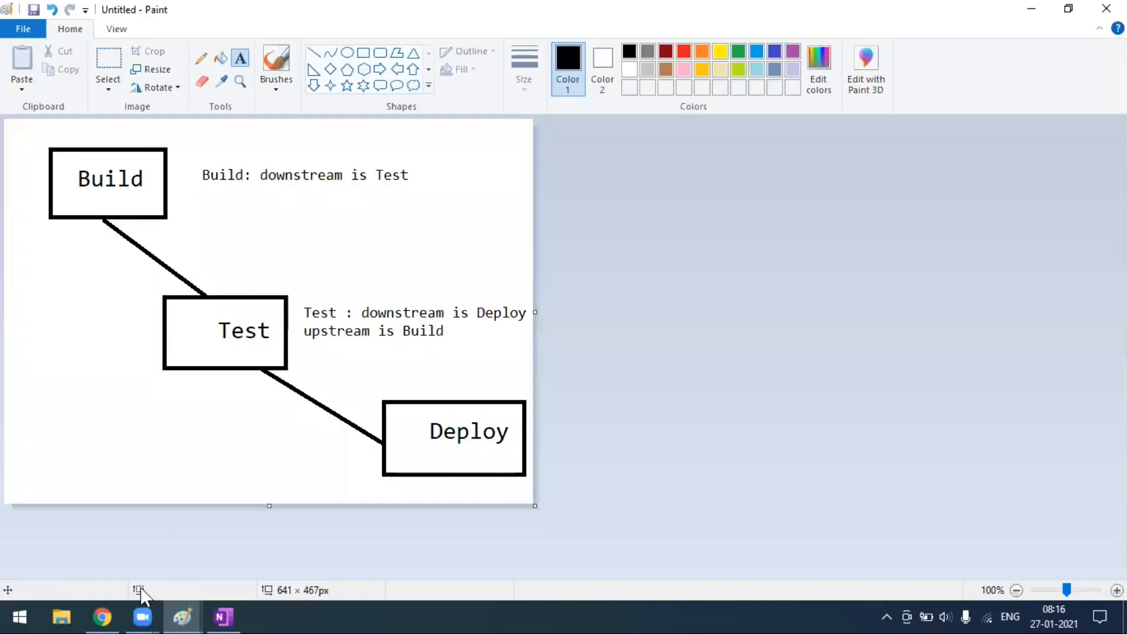
left_click(103, 616)
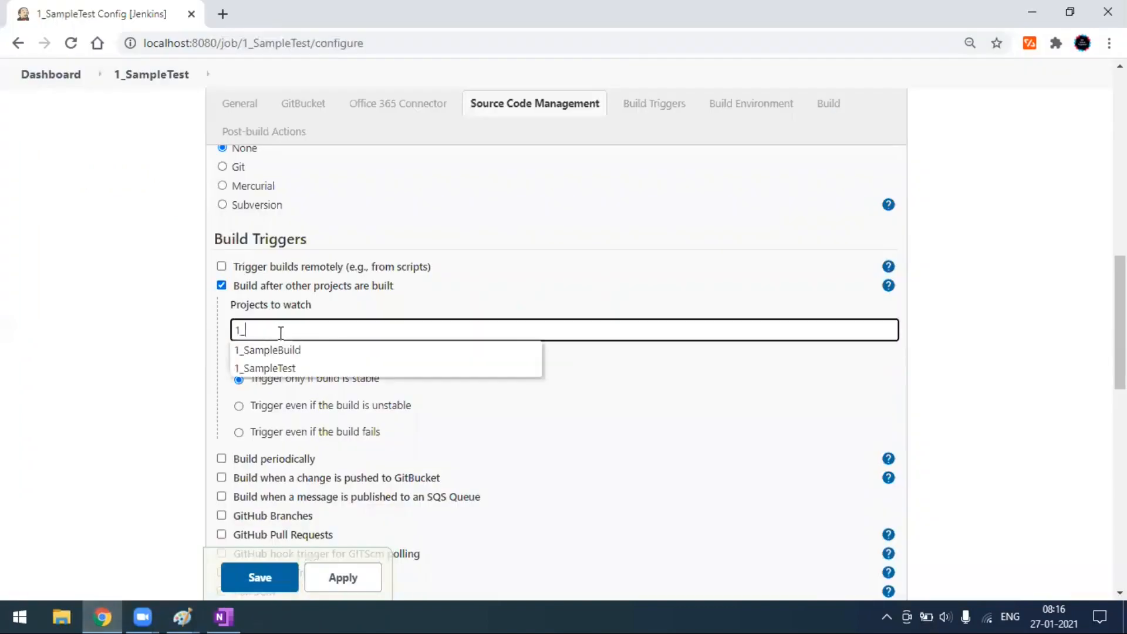
left_click(287, 351)
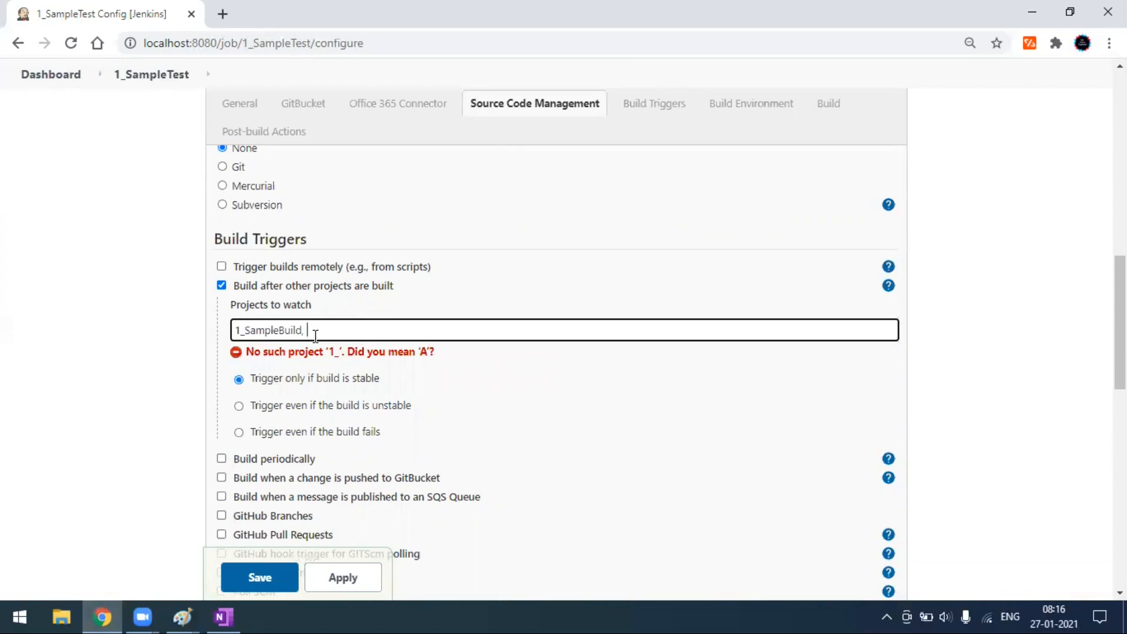
left_click(147, 382)
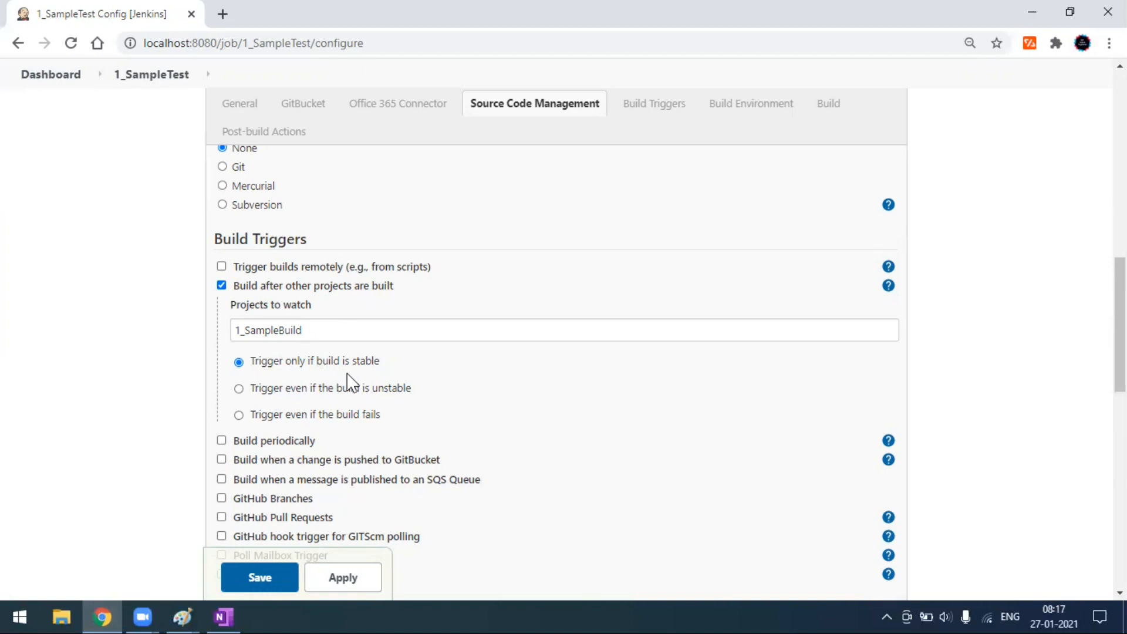
- Change the batch command of 1_SampleTest to echo 'Build Test' and save the project configuration
scroll(335, 405, "down", 2)
scroll(297, 403, "down", 5)
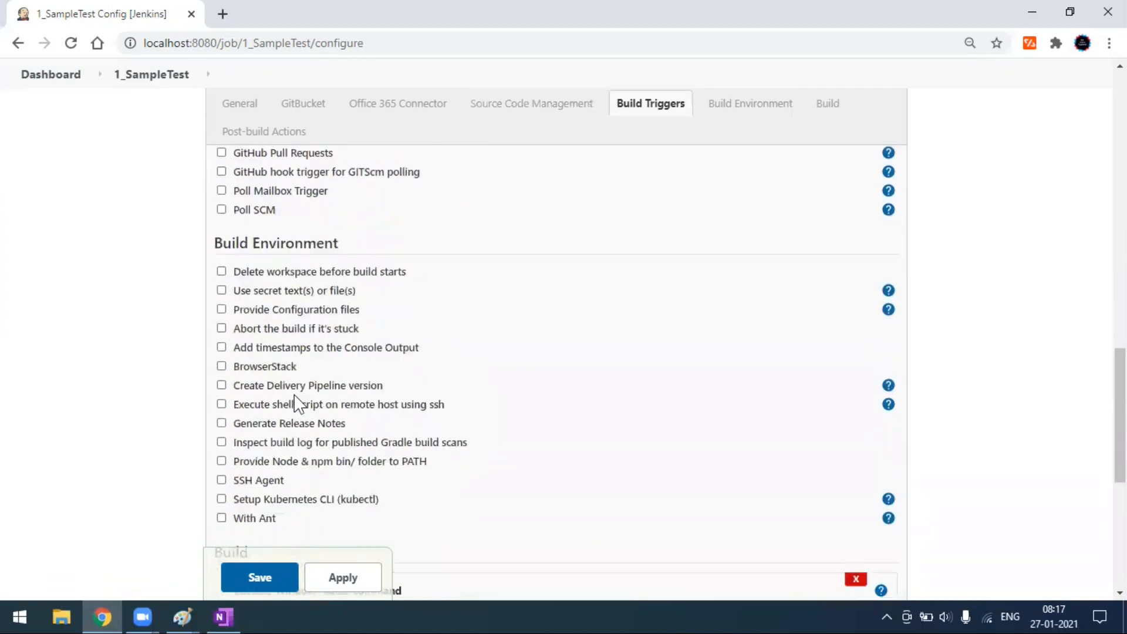
scroll(296, 404, "down", 6)
left_click_drag(276, 262, 352, 254)
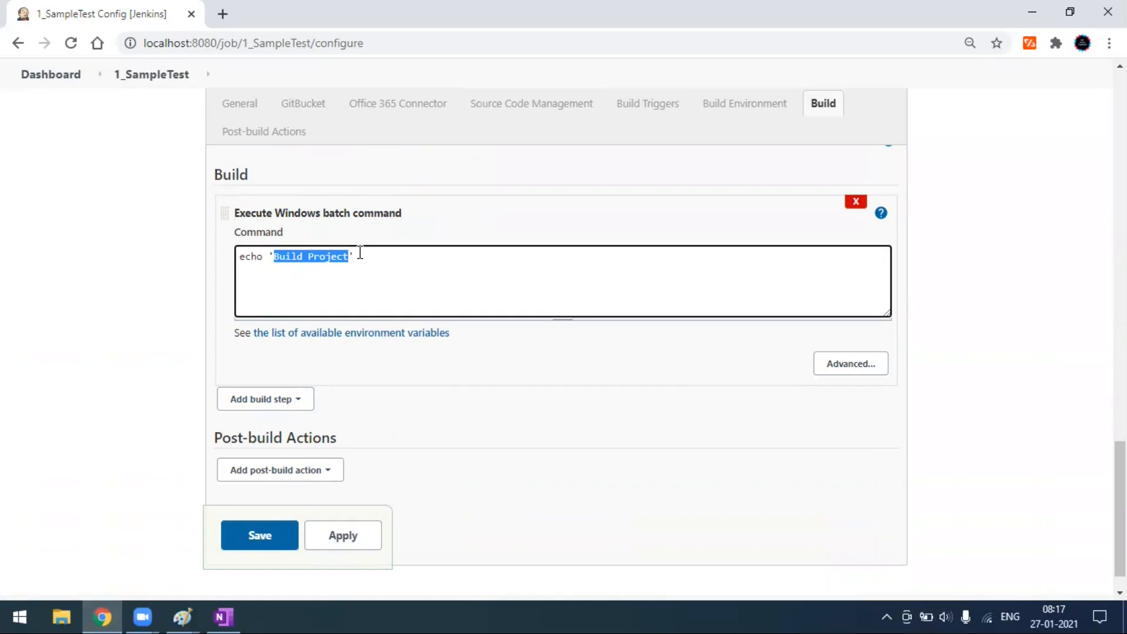
type("Tes")
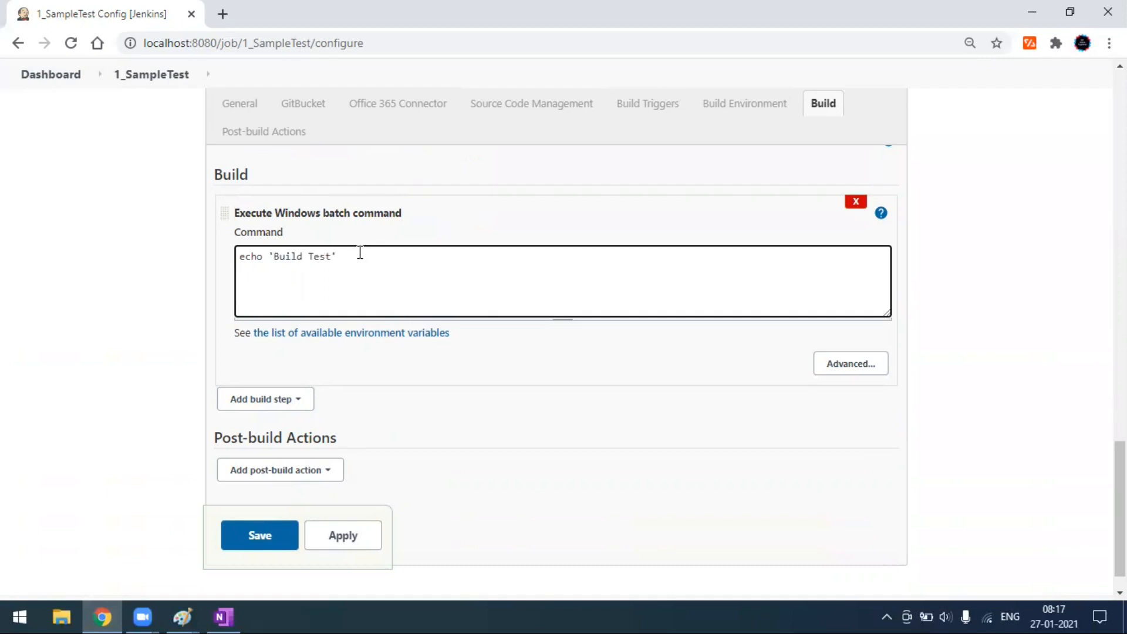
left_click(261, 537)
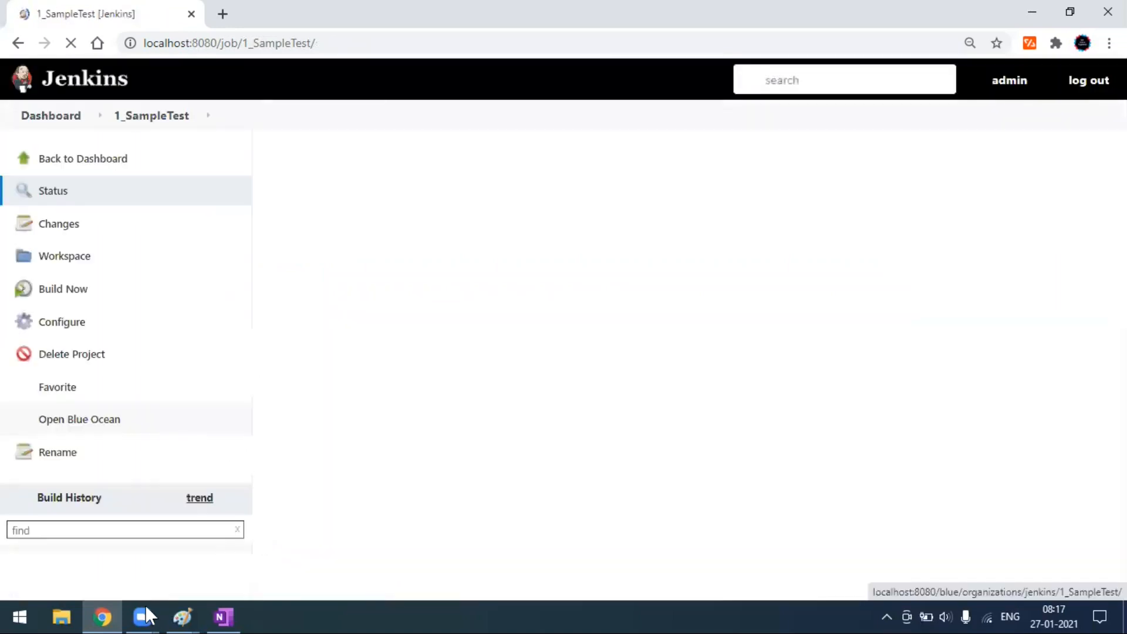
- Review the Deploy stage of the diagram in Paint and return to the 1_SampleTest project page in Chrome
mouse_move(178, 607)
left_click(150, 558)
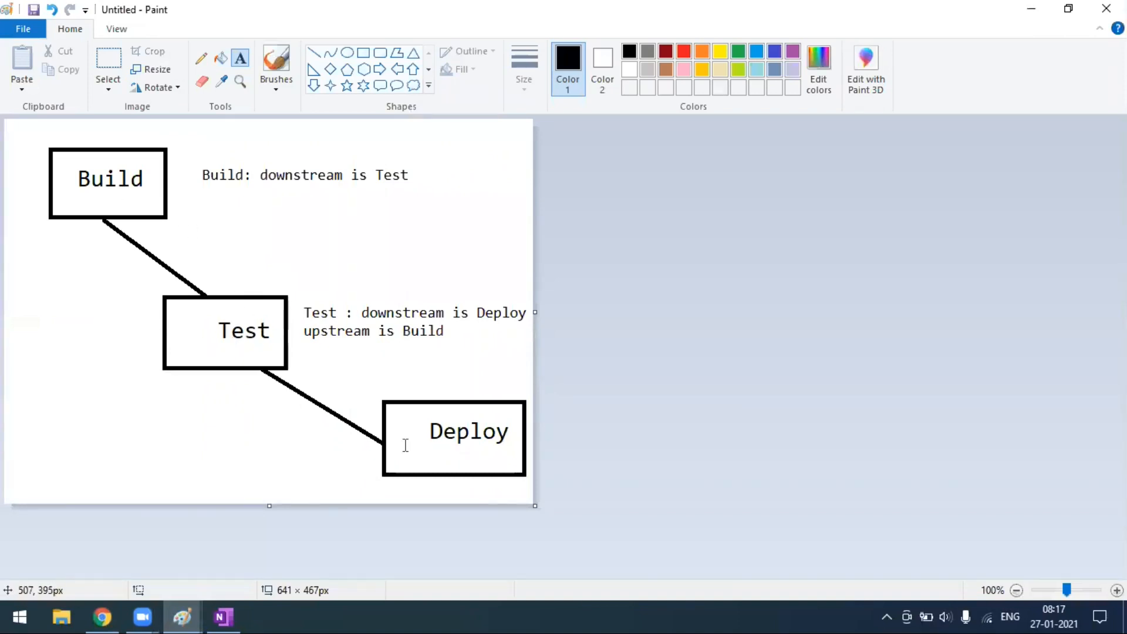
left_click(97, 617)
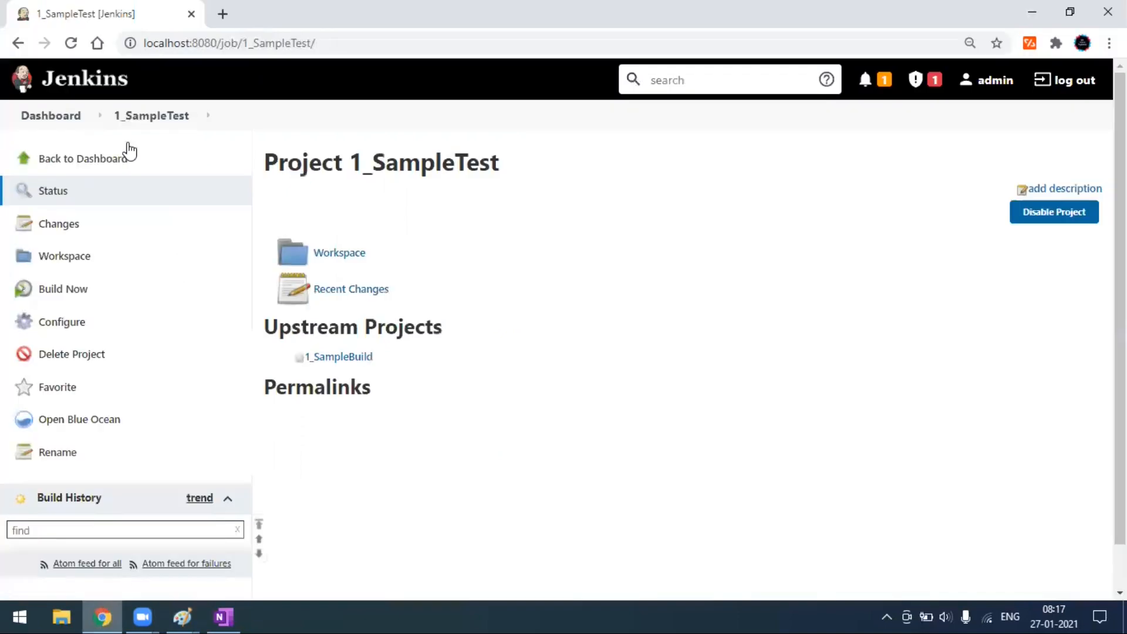
- Return to the dashboard and start a new item named 1_SampleDeploy
left_click(71, 124)
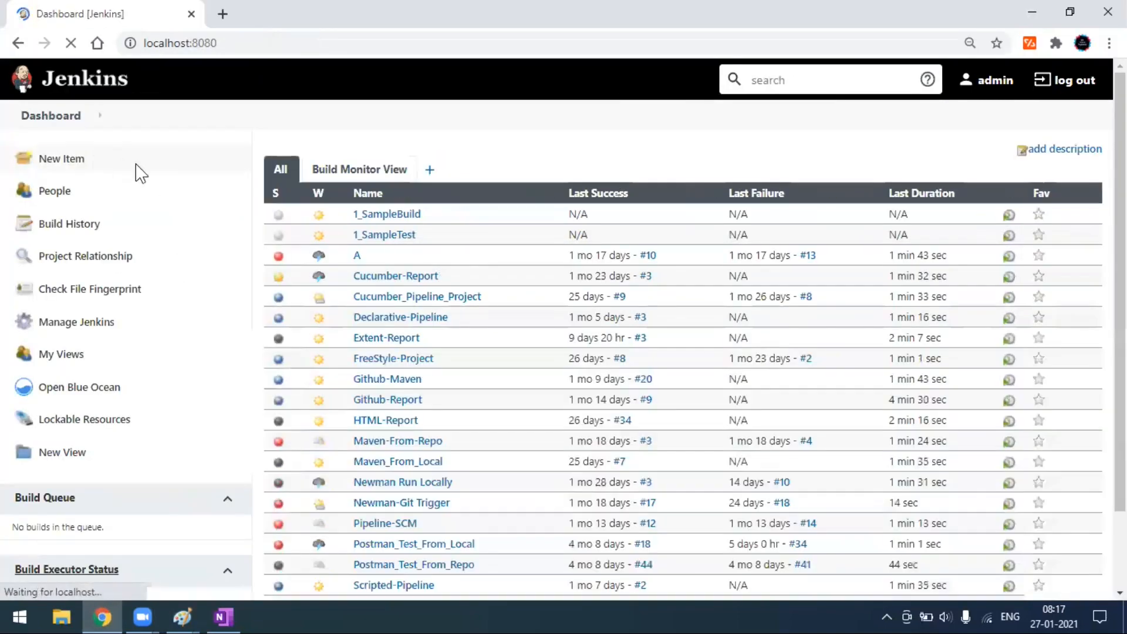
left_click(68, 162)
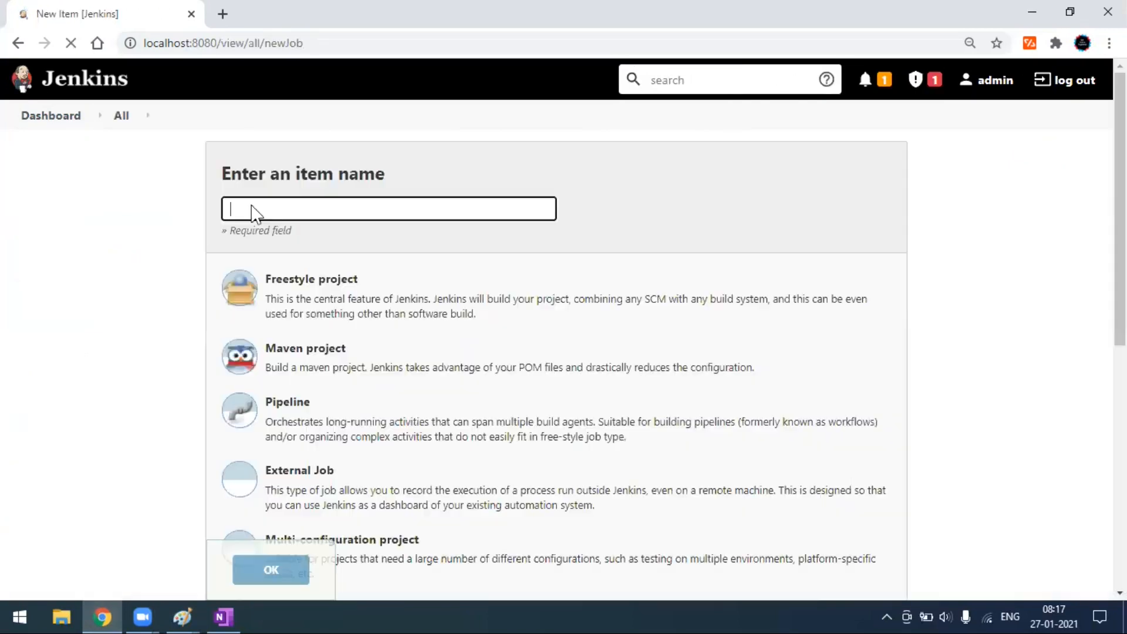
left_click(254, 209)
type("1_")
key("Down")
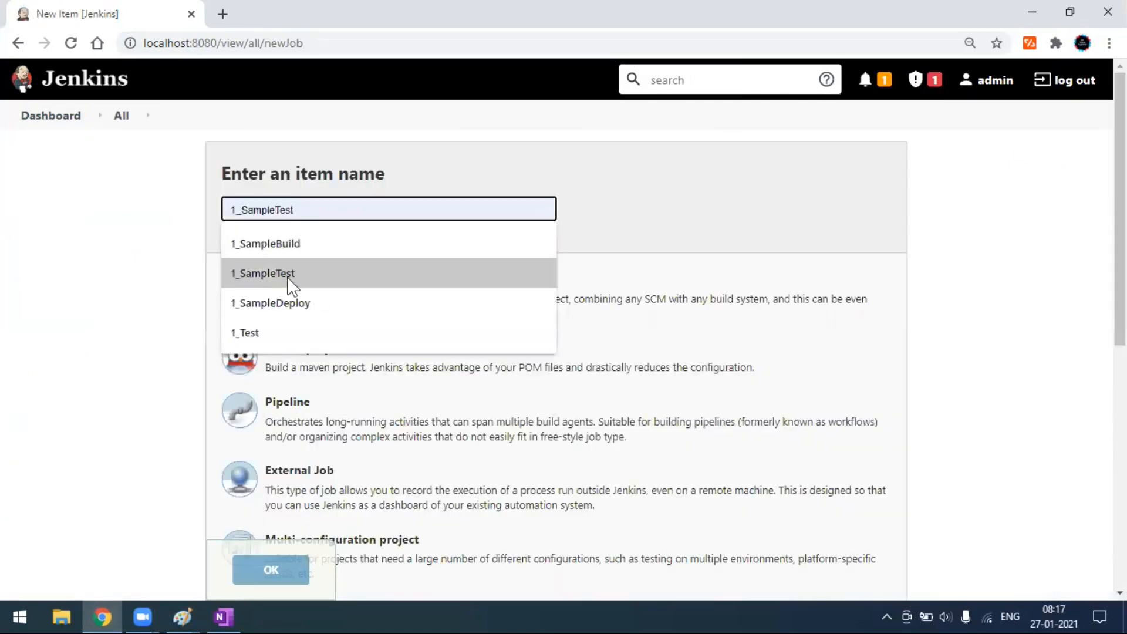
left_click(290, 306)
- Create the 1_SampleDeploy item as a copy of the existing 1_SampleTest project
scroll(312, 436, "down", 8)
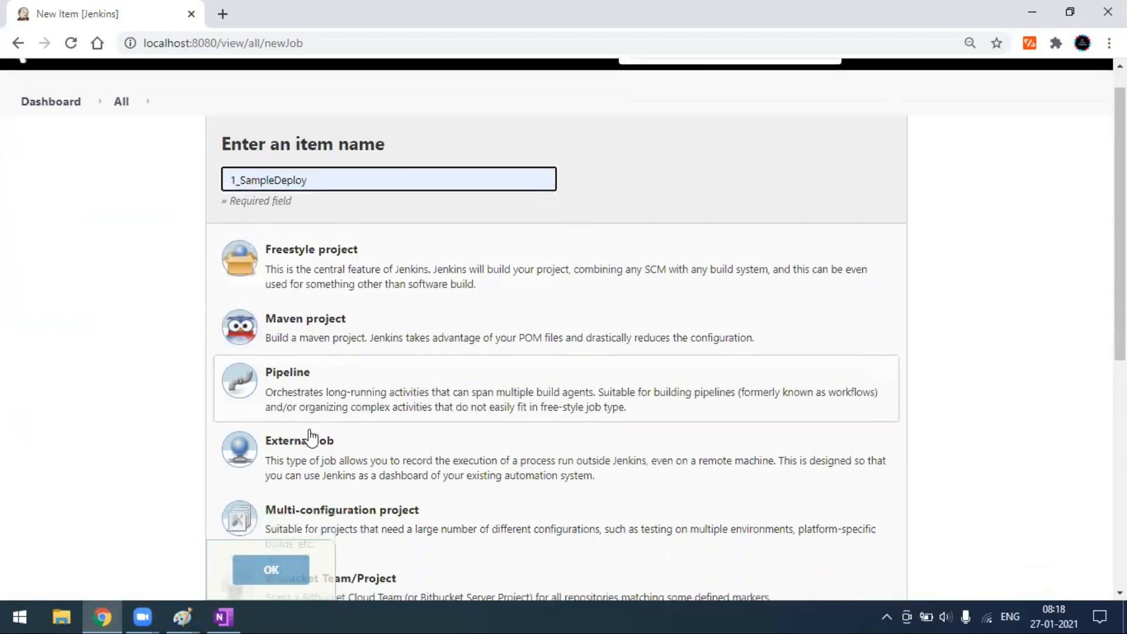
left_click(362, 410)
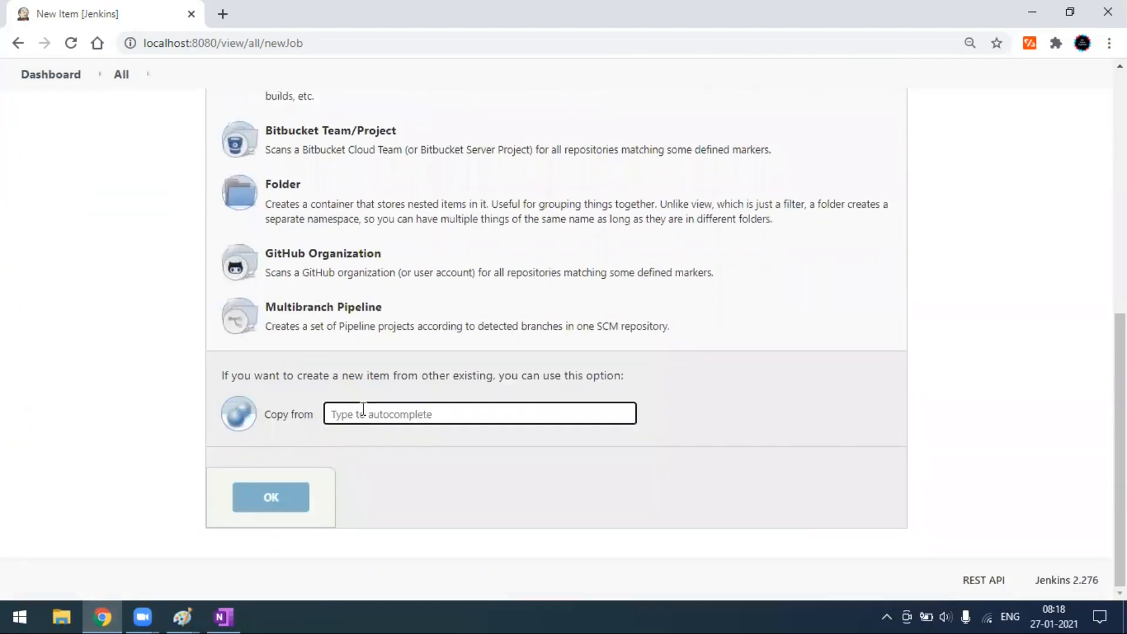
type("1")
left_click(362, 451)
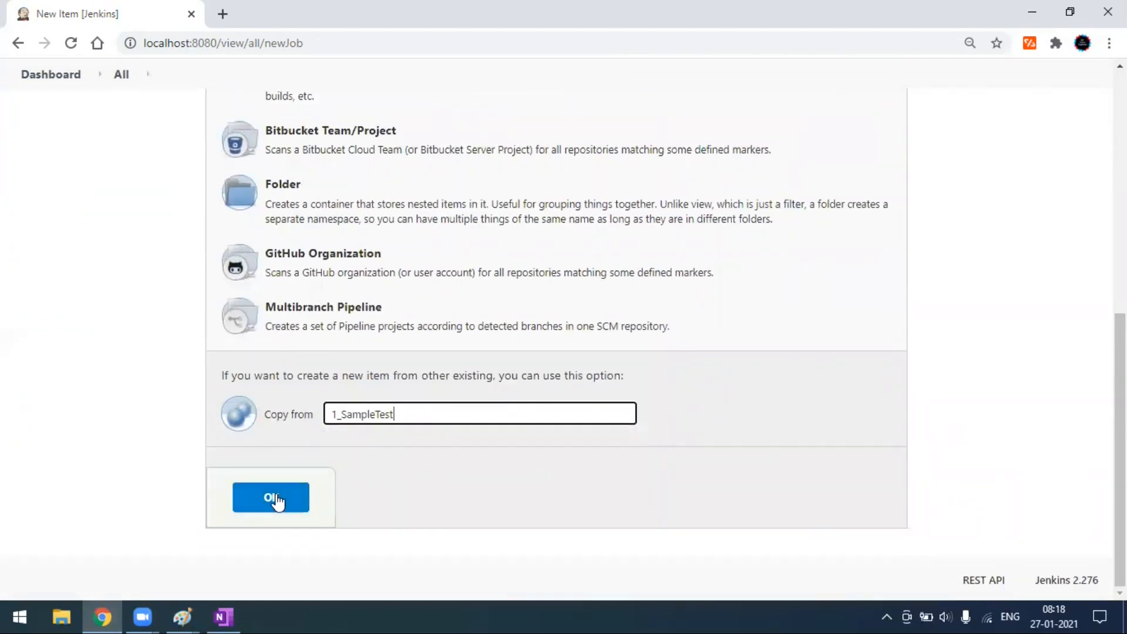
left_click(276, 500)
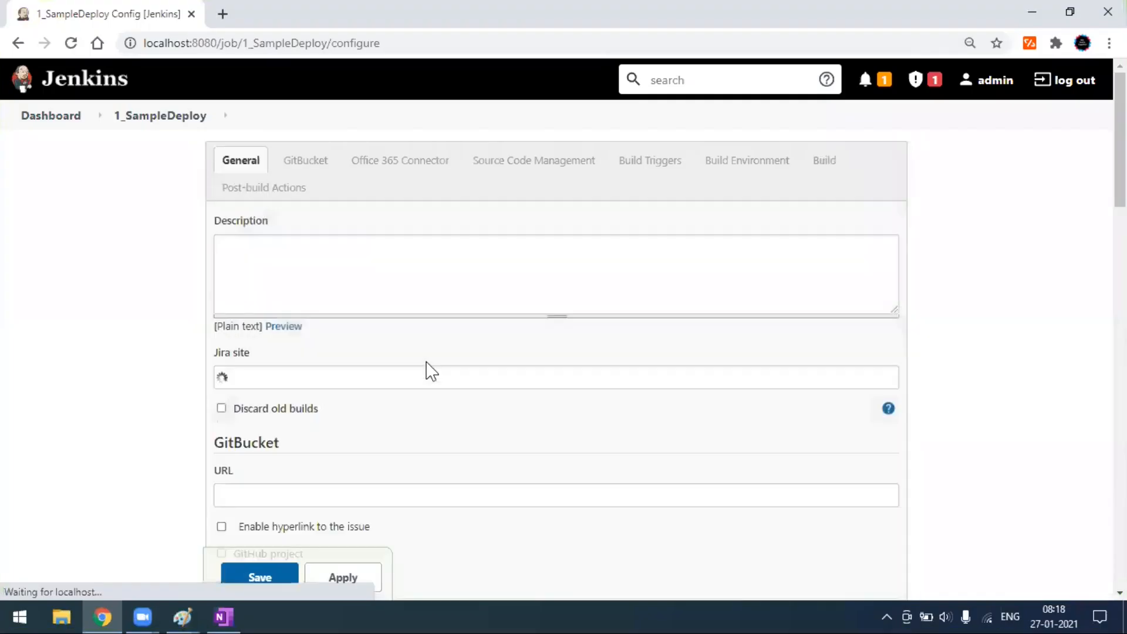
- Compare the build triggers of 1_SampleDeploy with the diagram in Paint and return to Jenkins in Chrome
scroll(426, 373, "down", 5)
scroll(432, 374, "down", 8)
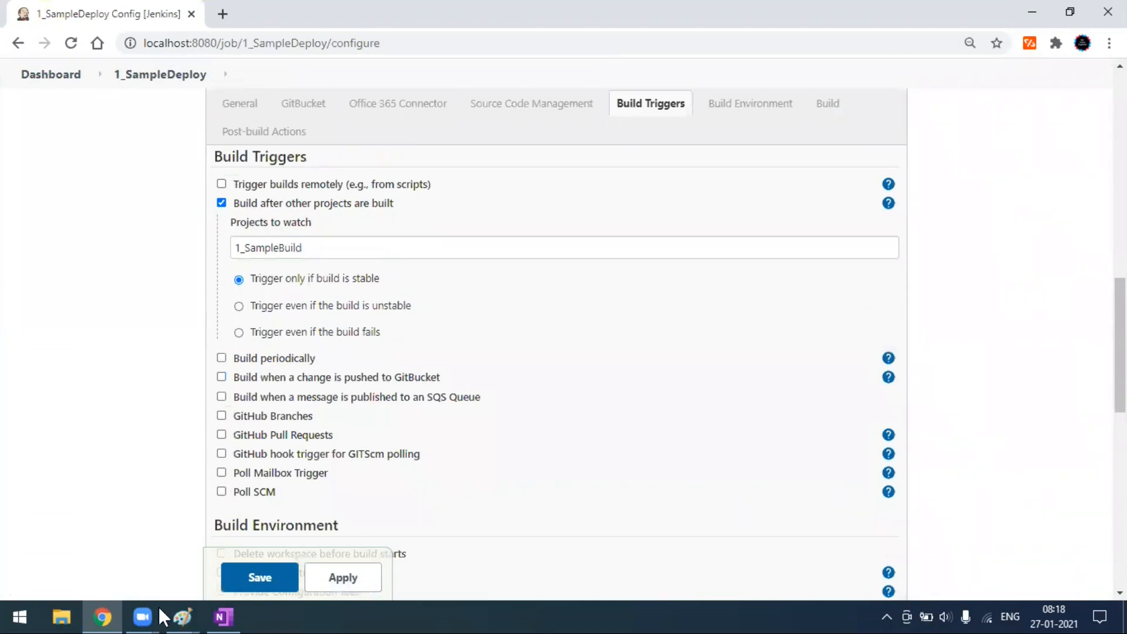
left_click(183, 610)
left_click(205, 567)
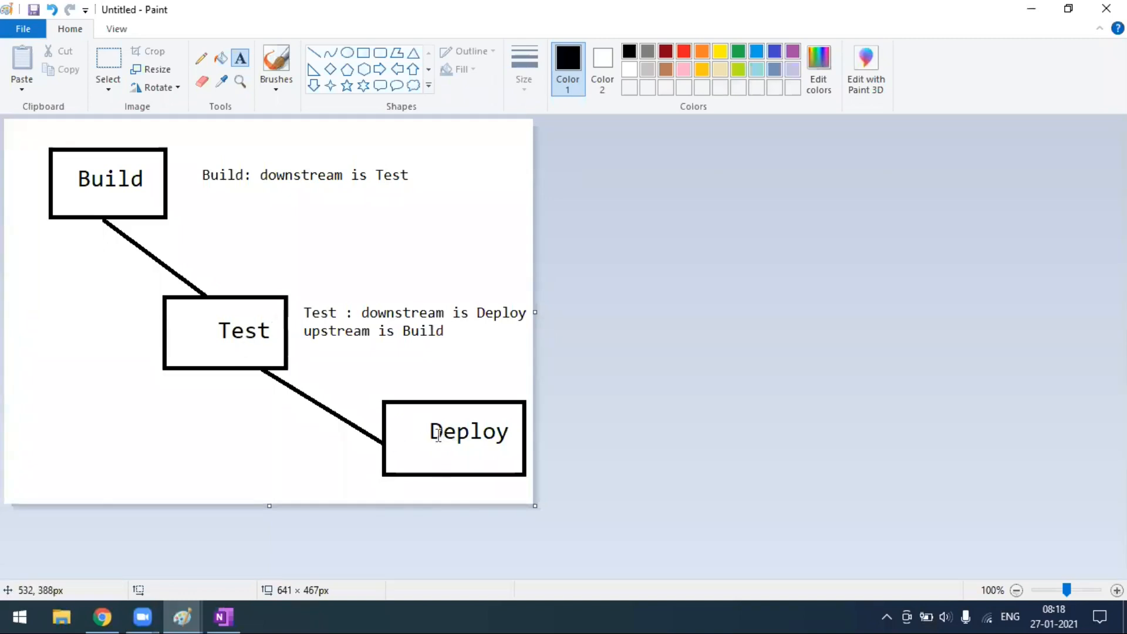
left_click(103, 616)
- Set 1_SampleTest as the only project for 1_SampleDeploy to watch and save the project configuration
left_click(319, 246)
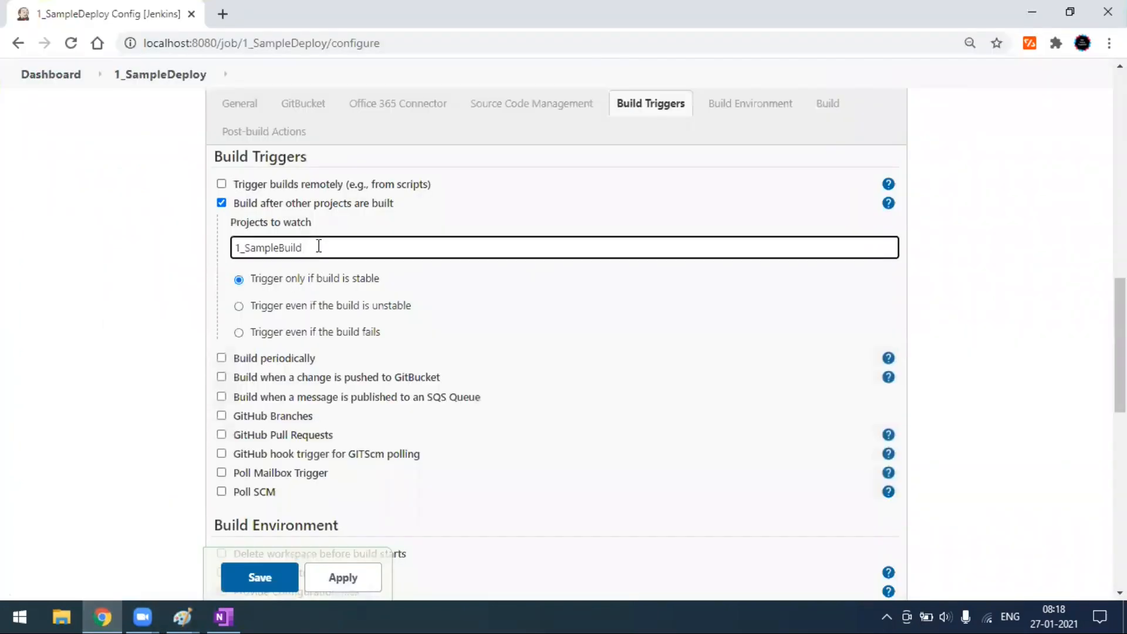
key("BackSpace")
key("BackSpace")
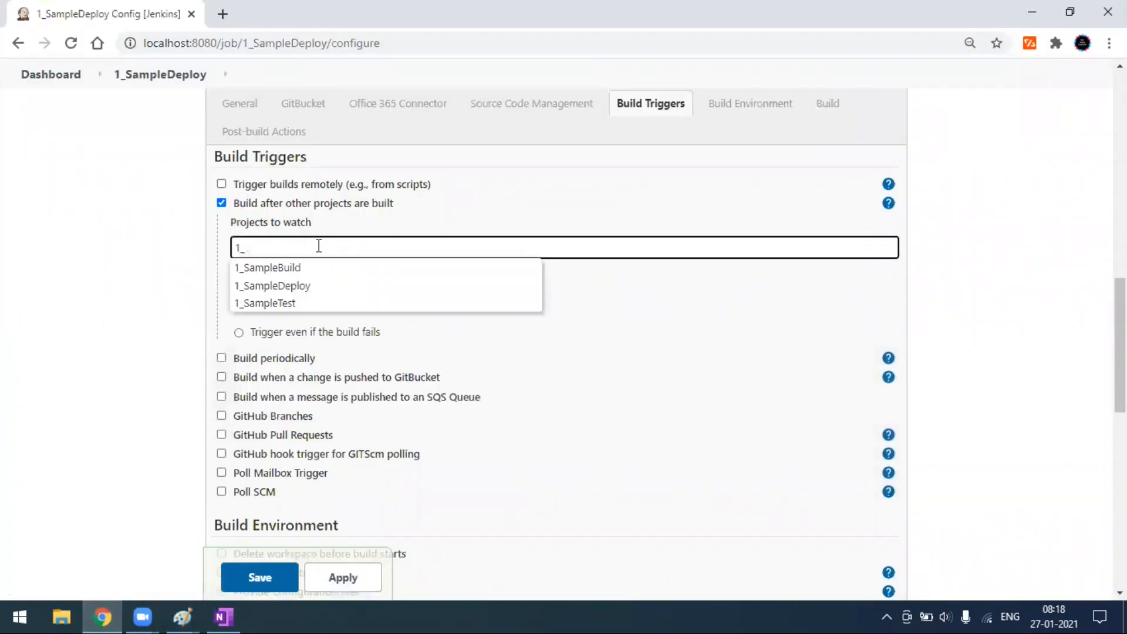
left_click(306, 303)
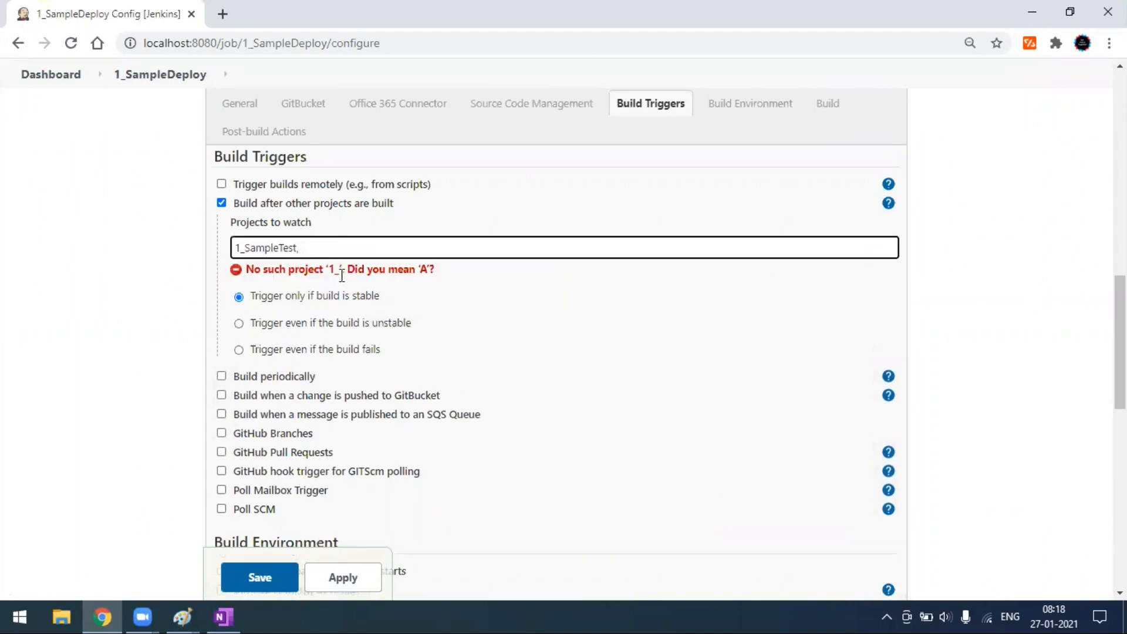
left_click(130, 317)
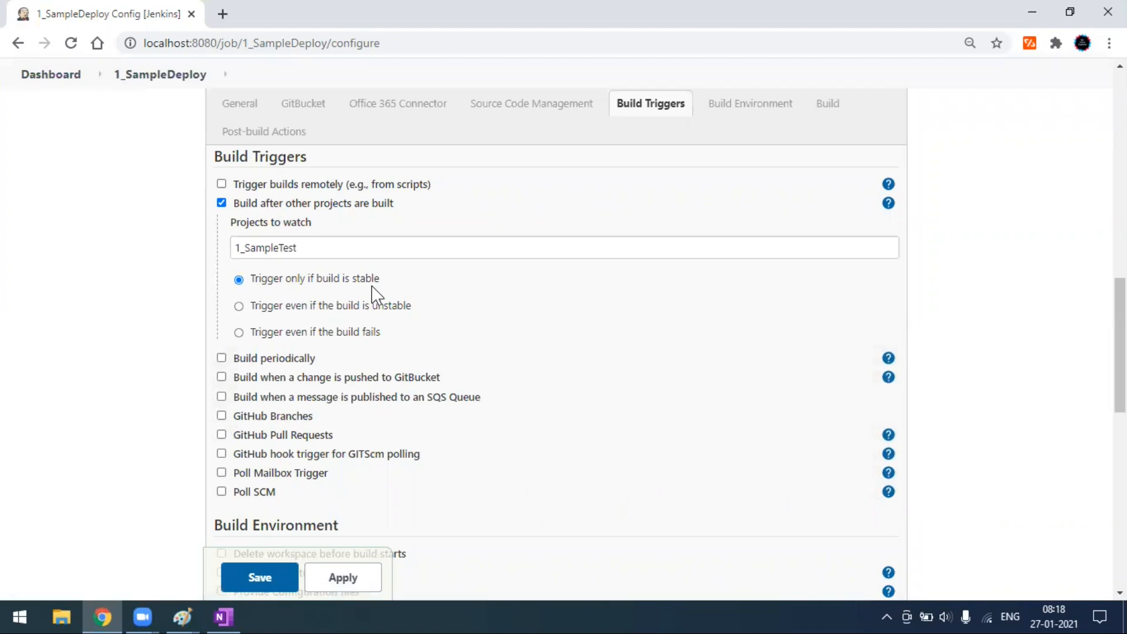
scroll(312, 411, "down", 2)
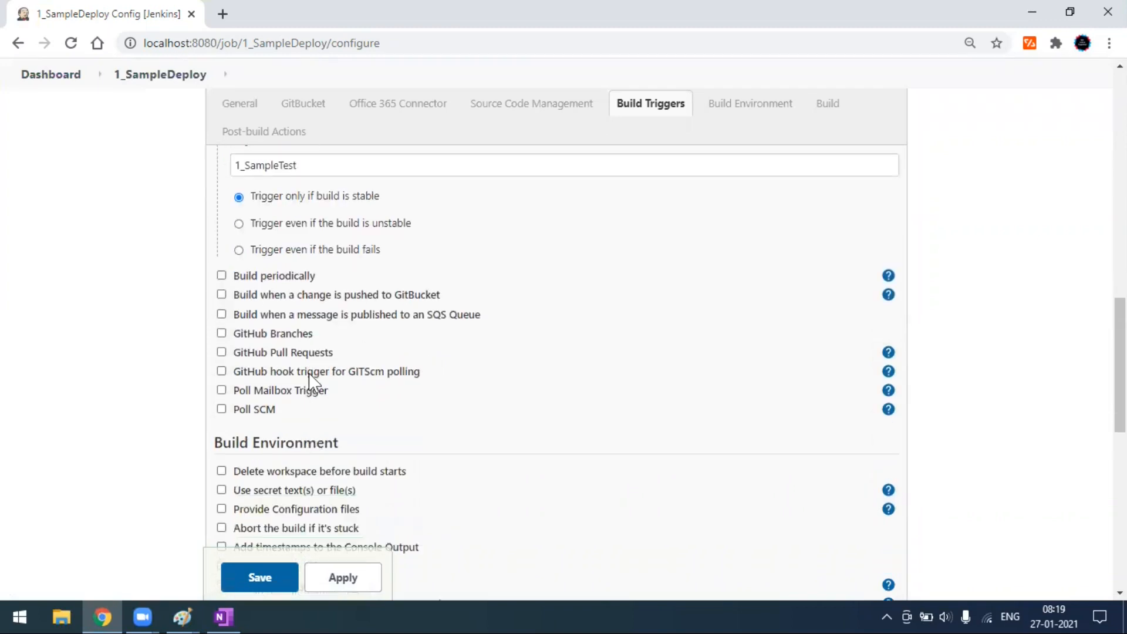
scroll(294, 540, "down", 2)
left_click(262, 578)
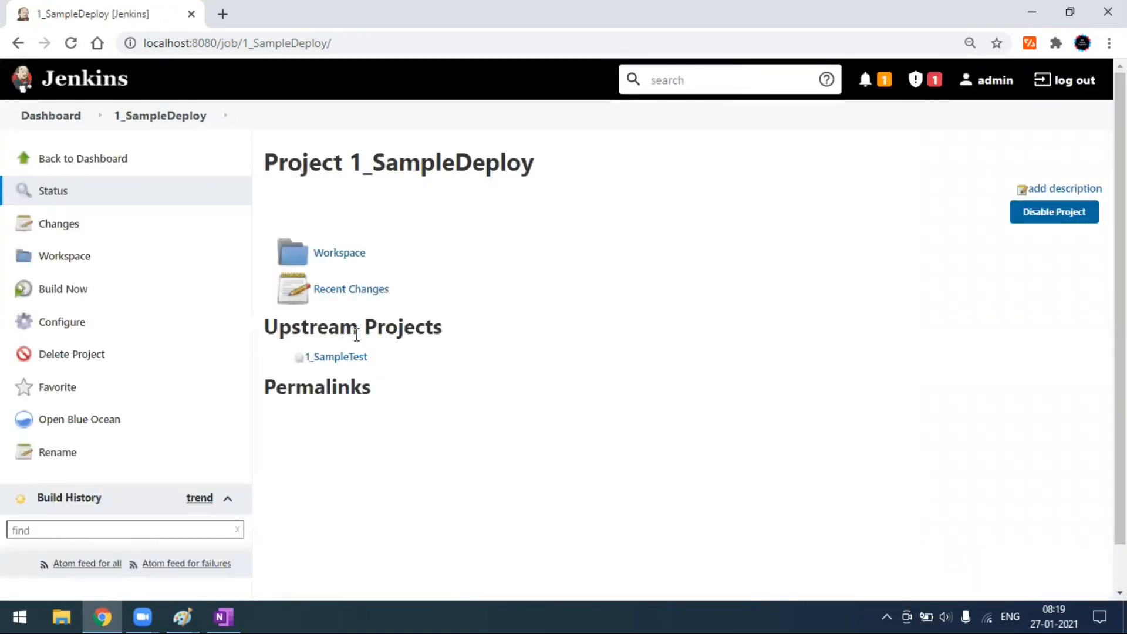
- Open 1_SampleBuild from the dashboard, compare its downstream projects with the diagram in Paint, and return to the Jenkins dashboard
left_click(103, 165)
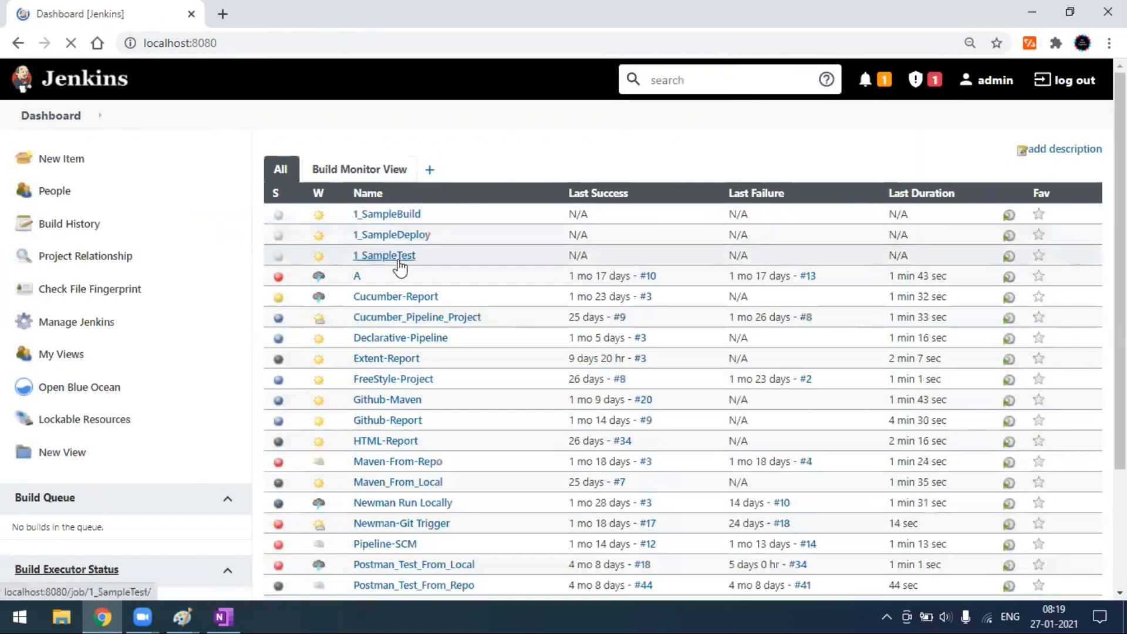
left_click(409, 216)
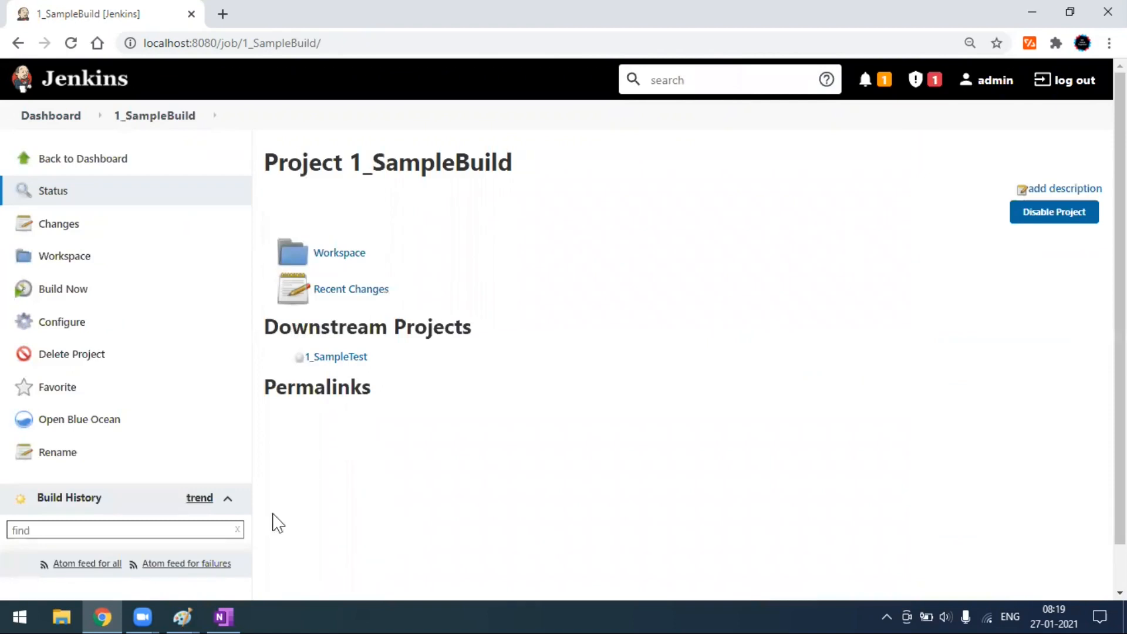
mouse_move(177, 611)
left_click(146, 563)
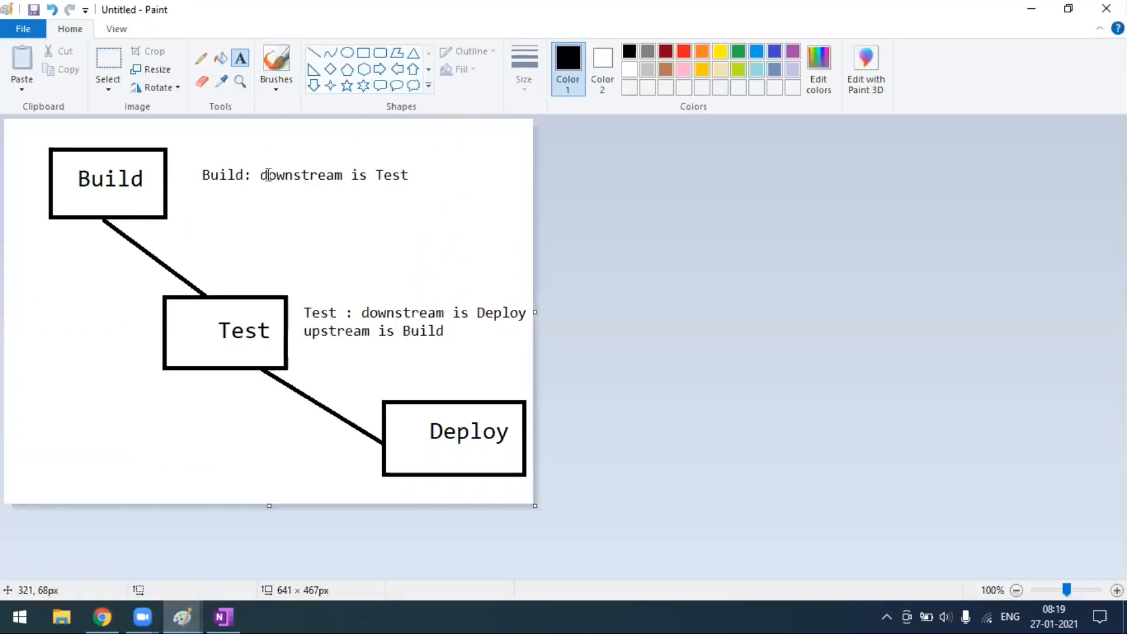
left_click(102, 616)
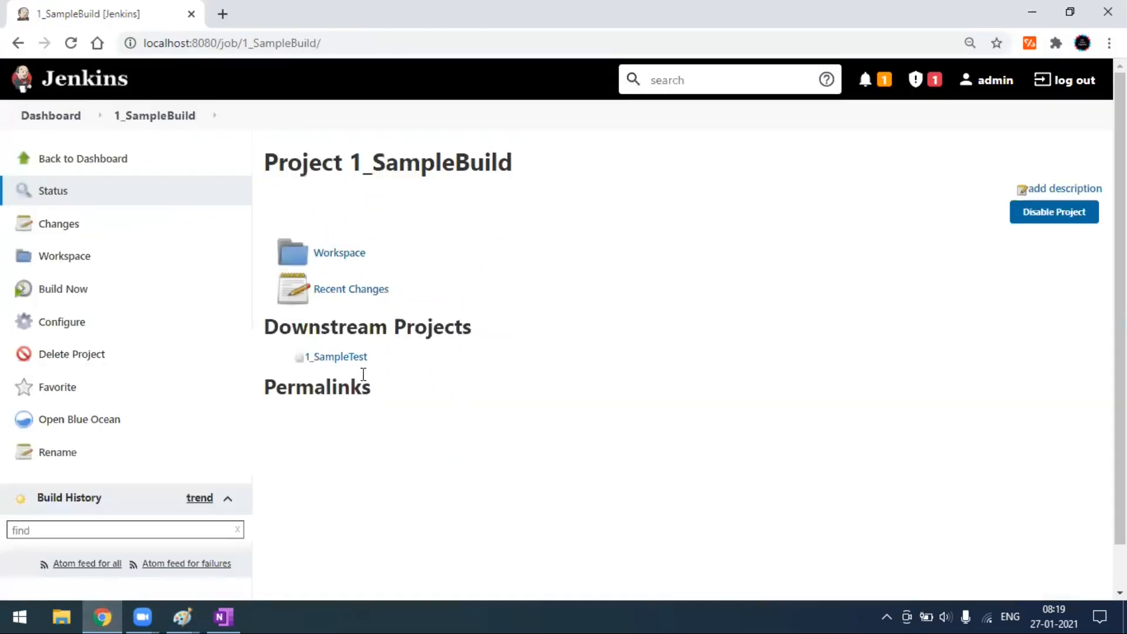
left_click(65, 117)
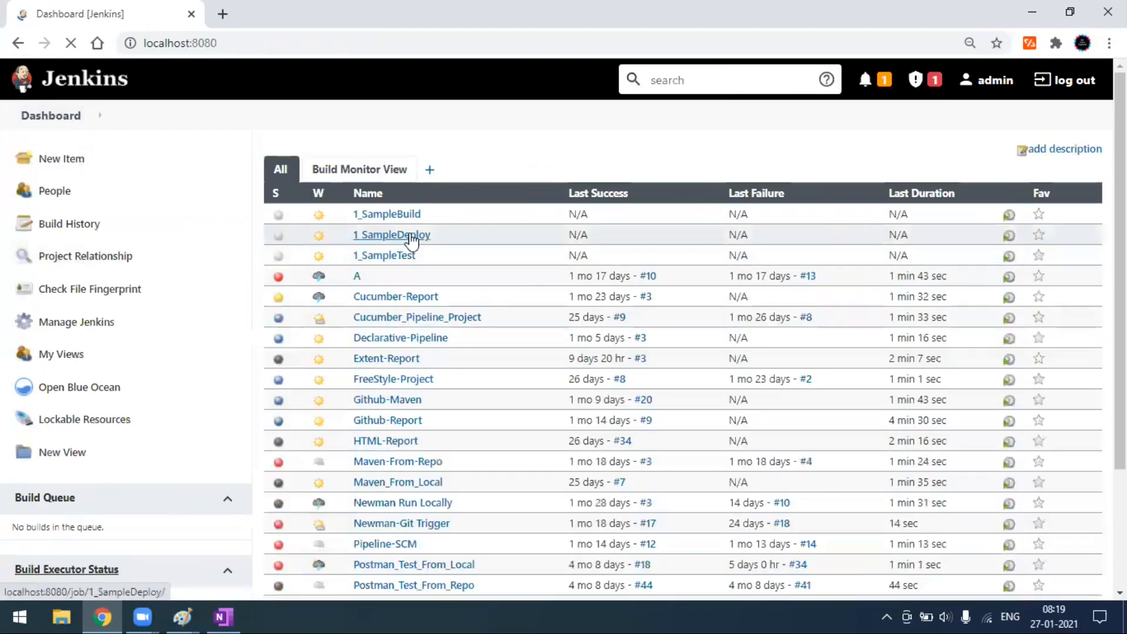
- Open 1_SampleTest, compare its upstream and downstream projects with the diagram in Paint, and return to the Jenkins dashboard in Chrome
left_click(402, 257)
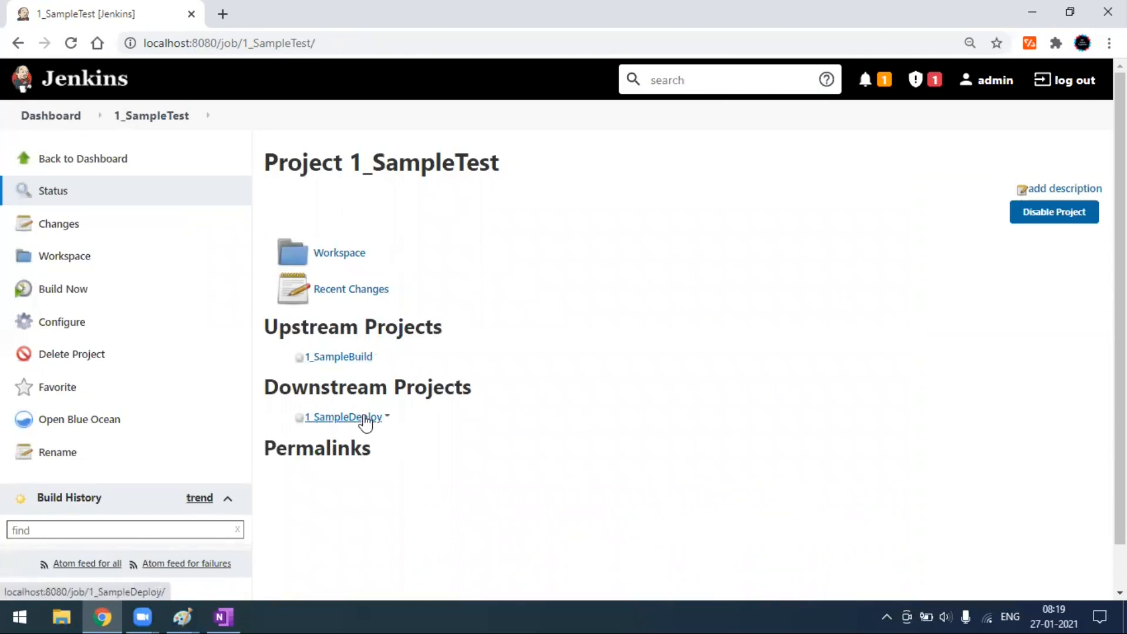
mouse_move(183, 615)
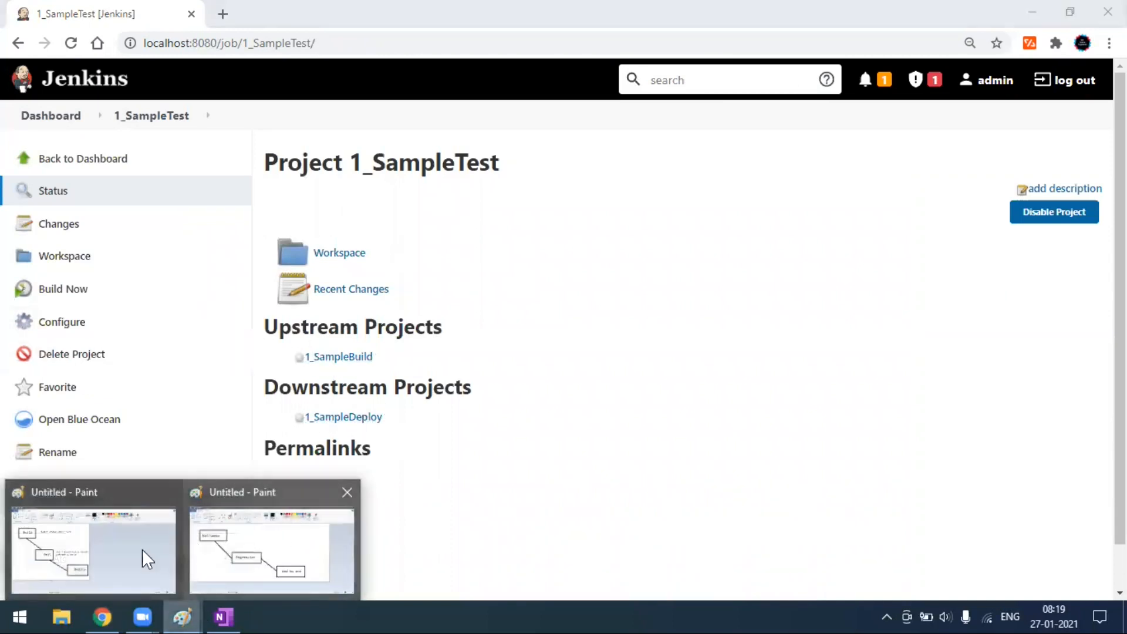
left_click(143, 552)
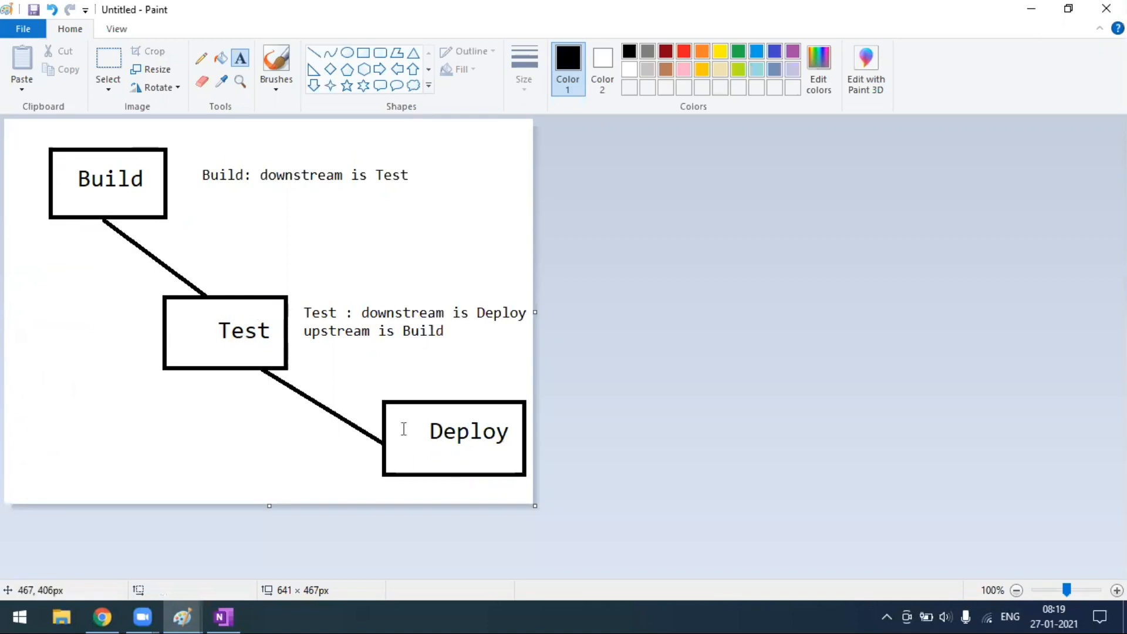
left_click(103, 614)
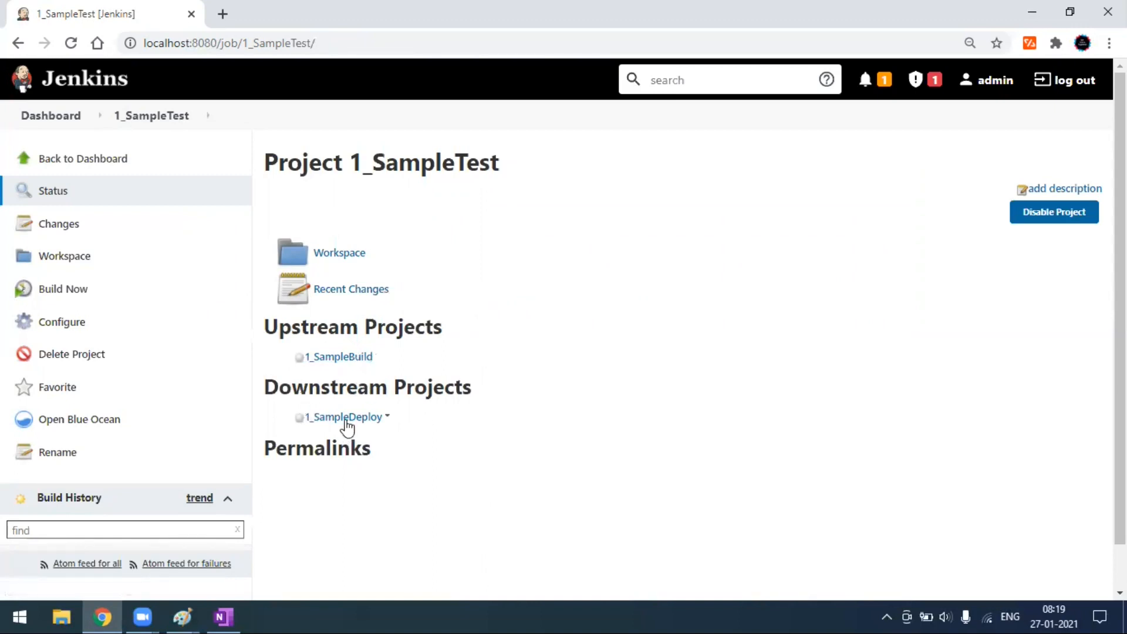
left_click(78, 170)
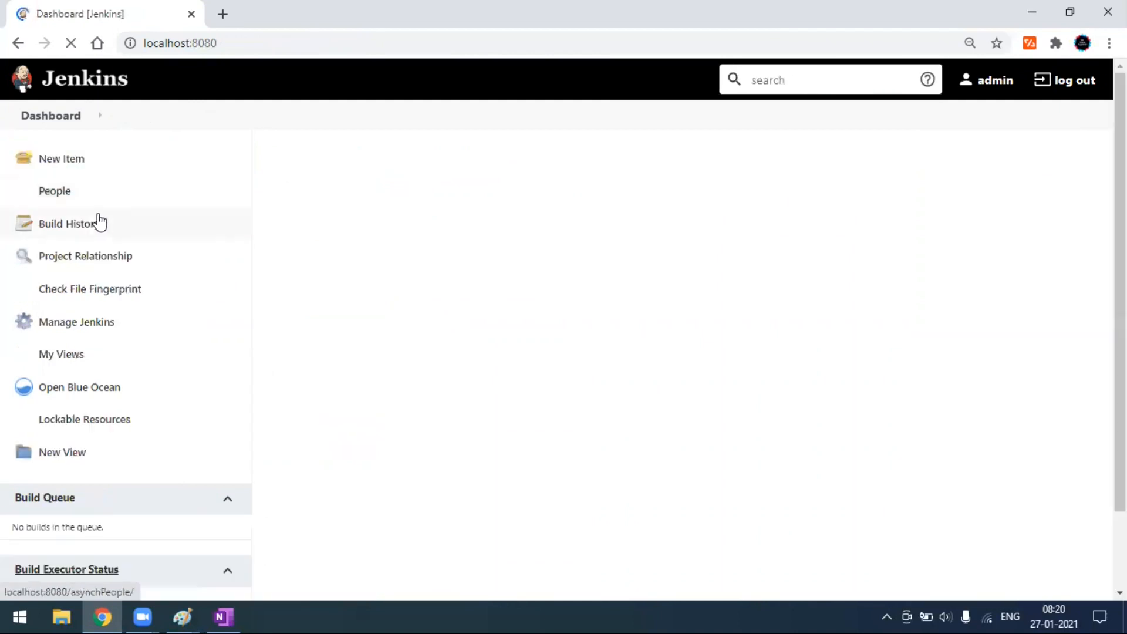
- Open 1_SampleDeploy, compare its upstream project with the diagram in Paint, and return to the Jenkins dashboard in Chrome
left_click(401, 234)
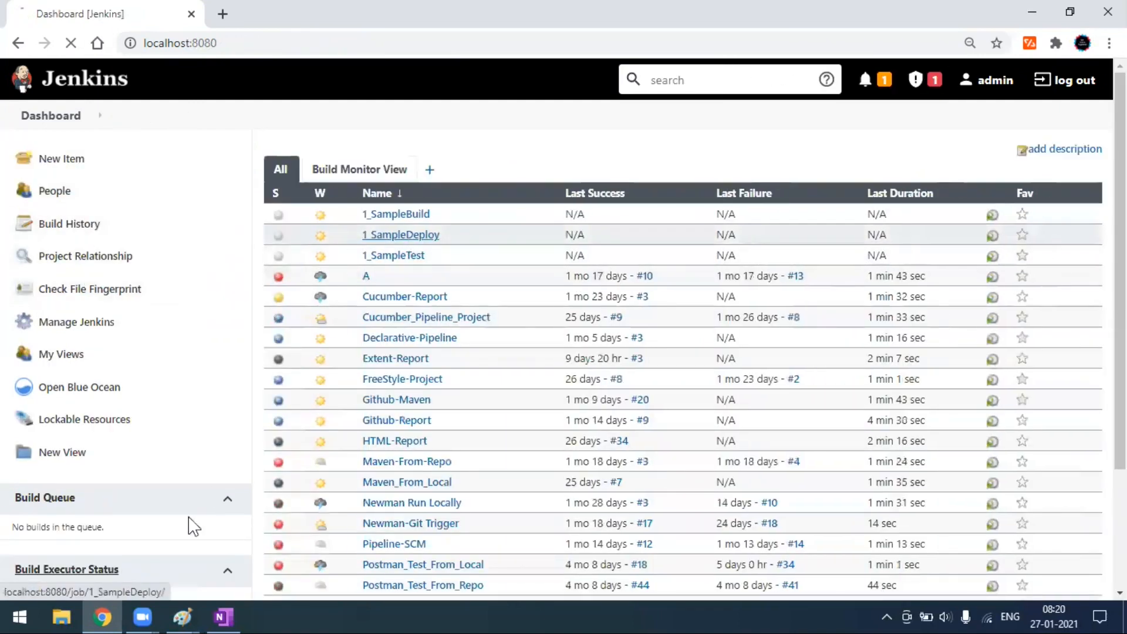
mouse_move(182, 617)
left_click(99, 549)
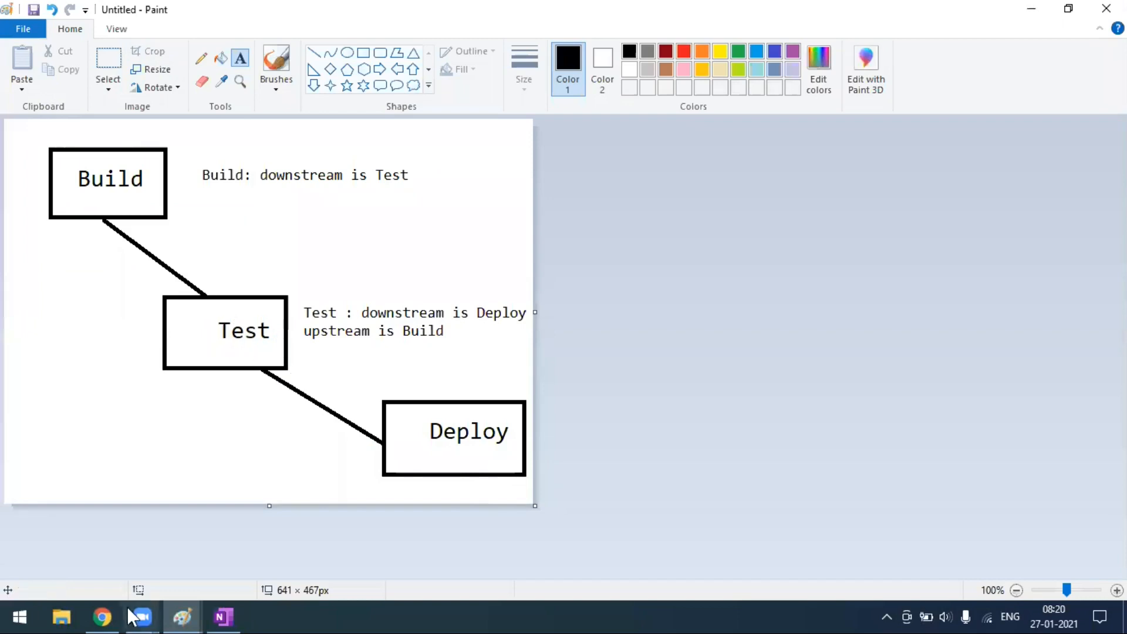
left_click(103, 616)
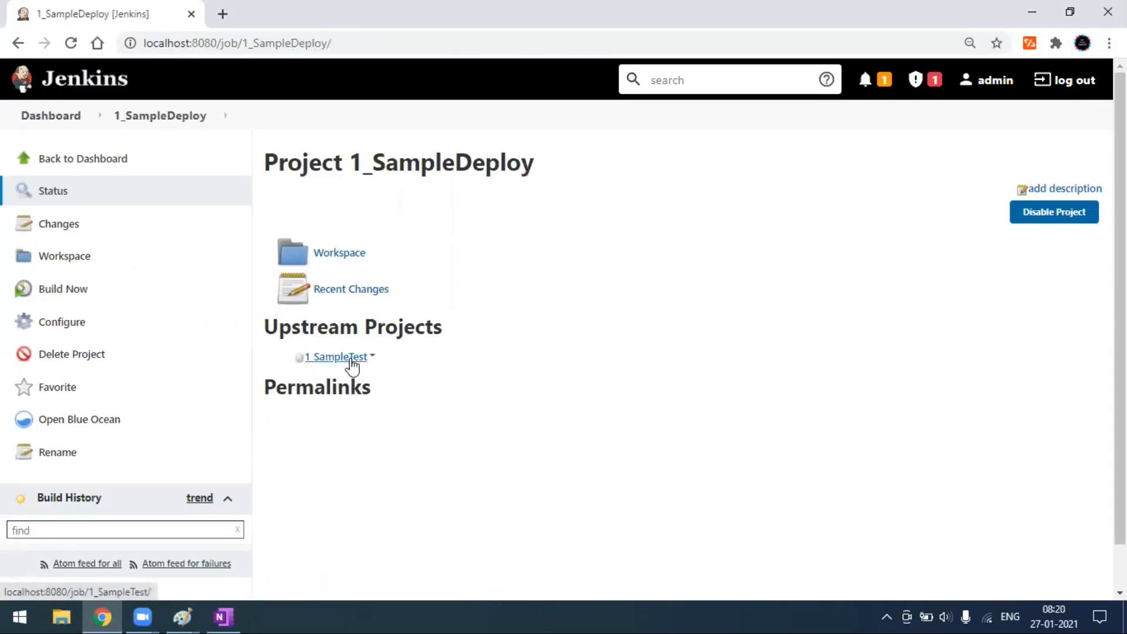
left_click(81, 166)
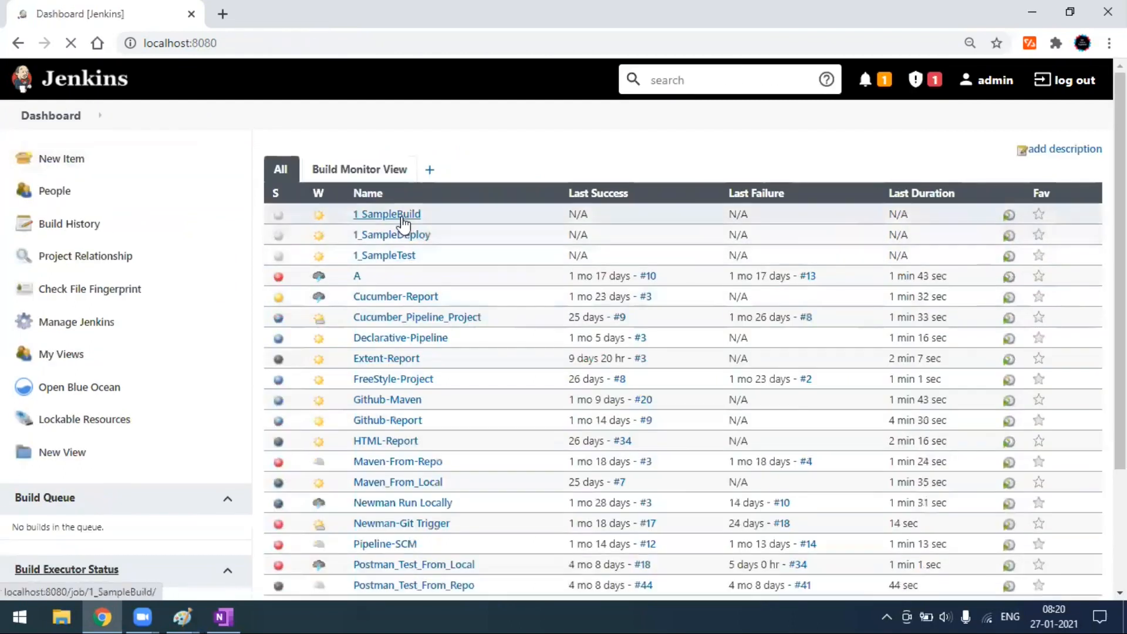
- Open 1_SampleBuild from the dashboard and start a build of the project
left_click(402, 220)
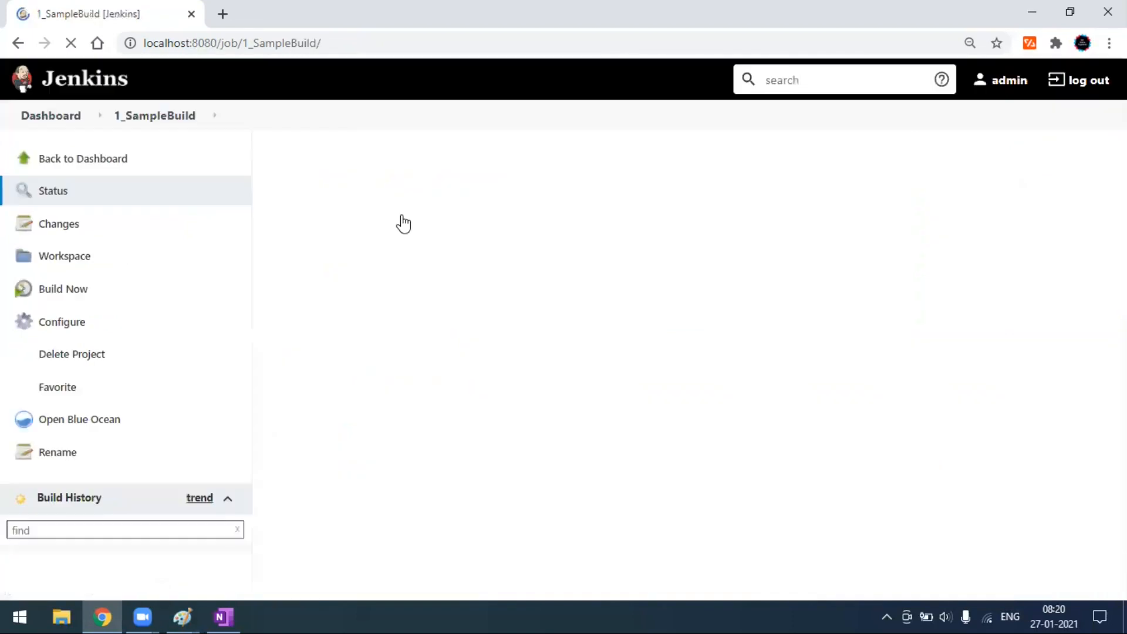
scroll(75, 422, "down", 1)
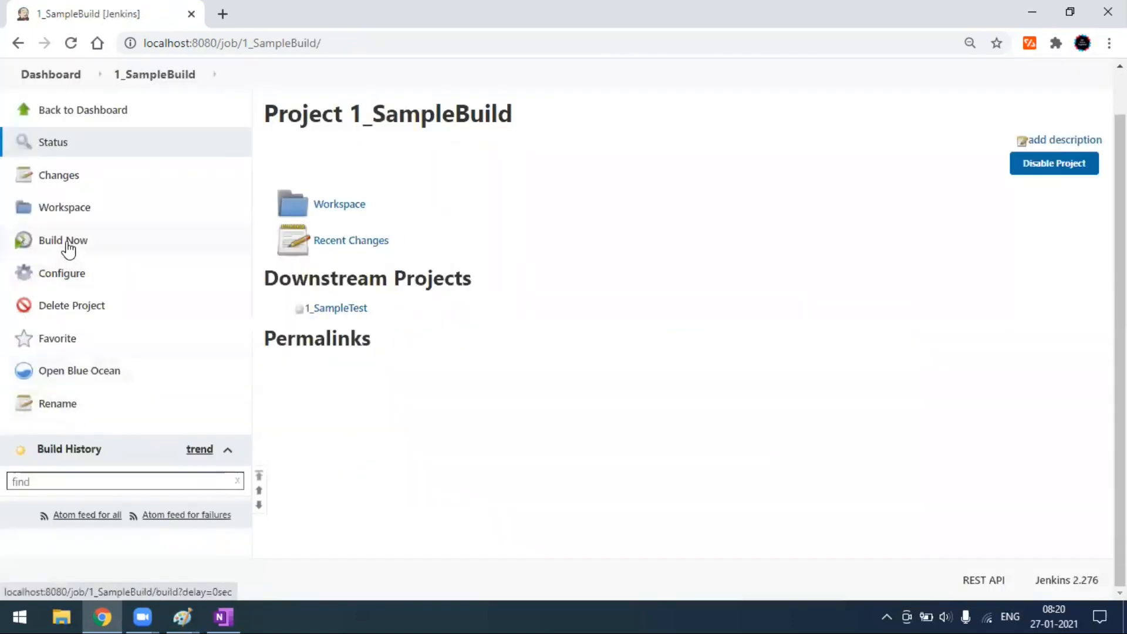
left_click(68, 247)
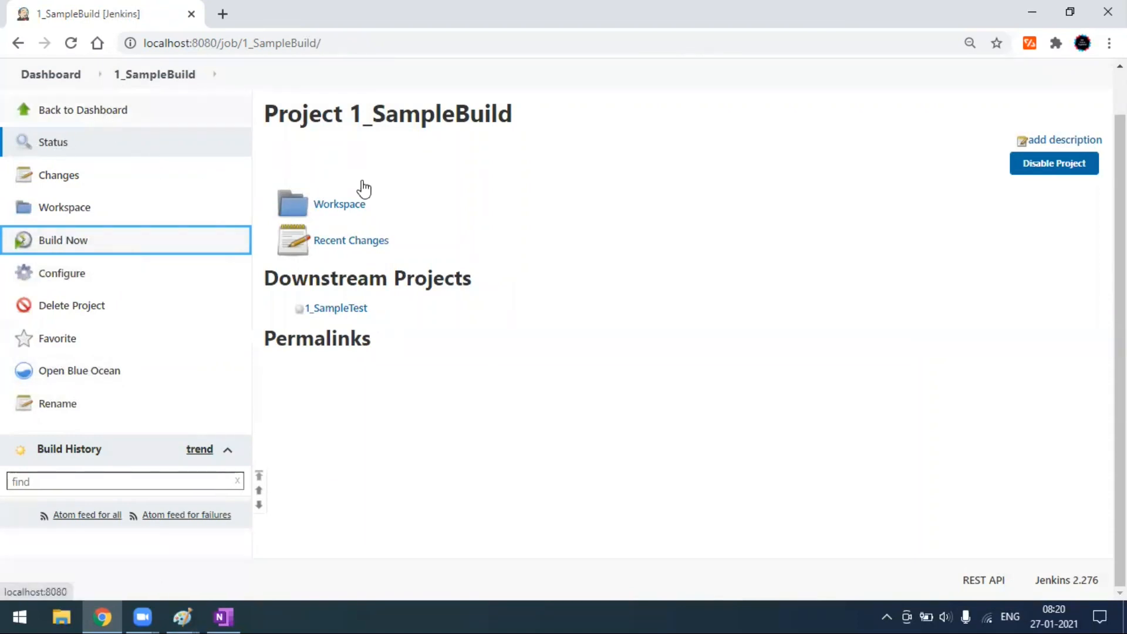
left_click(337, 235)
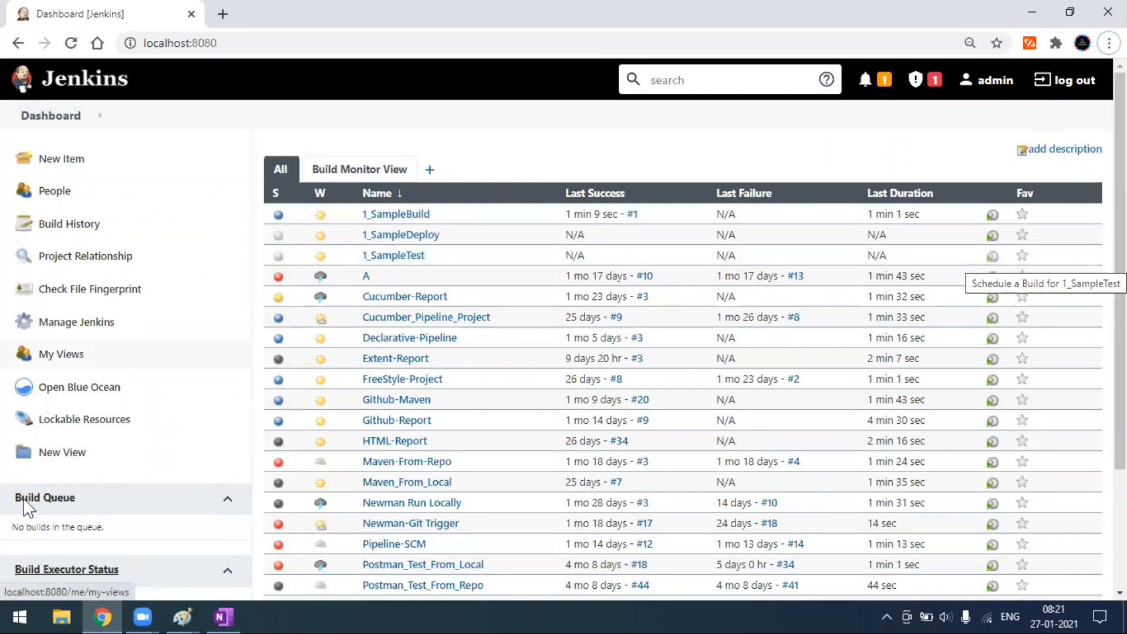
- Check the build queue and build executor status on the dashboard for the triggered downstream build, and refresh the page
scroll(63, 503, "down", 3)
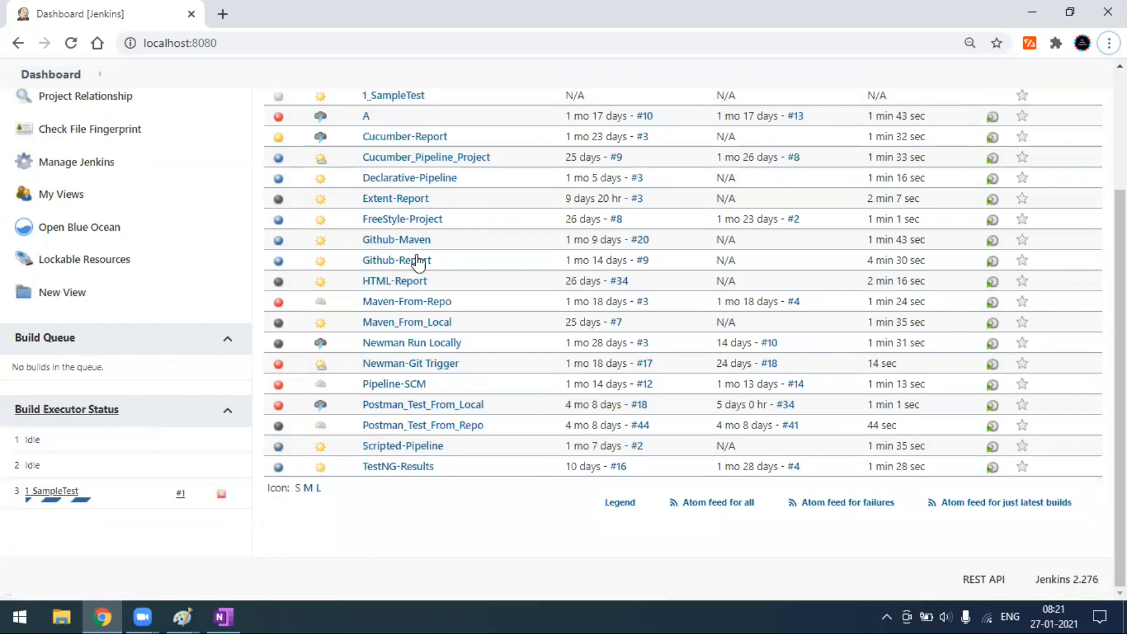
scroll(417, 256, "up", 3)
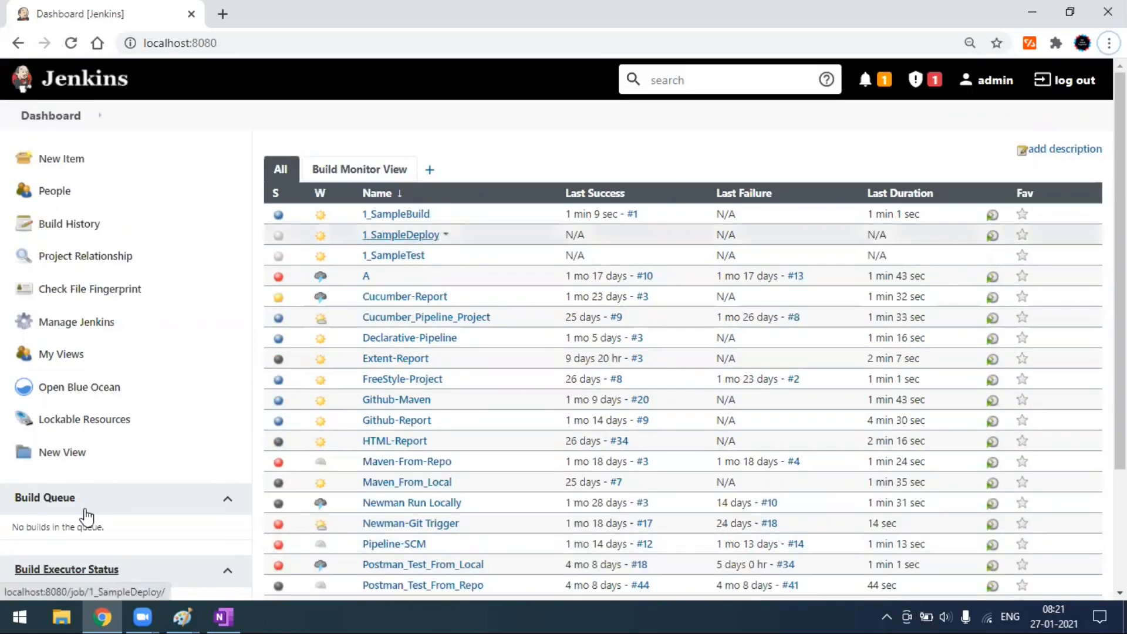
scroll(87, 517, "down", 3)
scroll(85, 517, "up", 2)
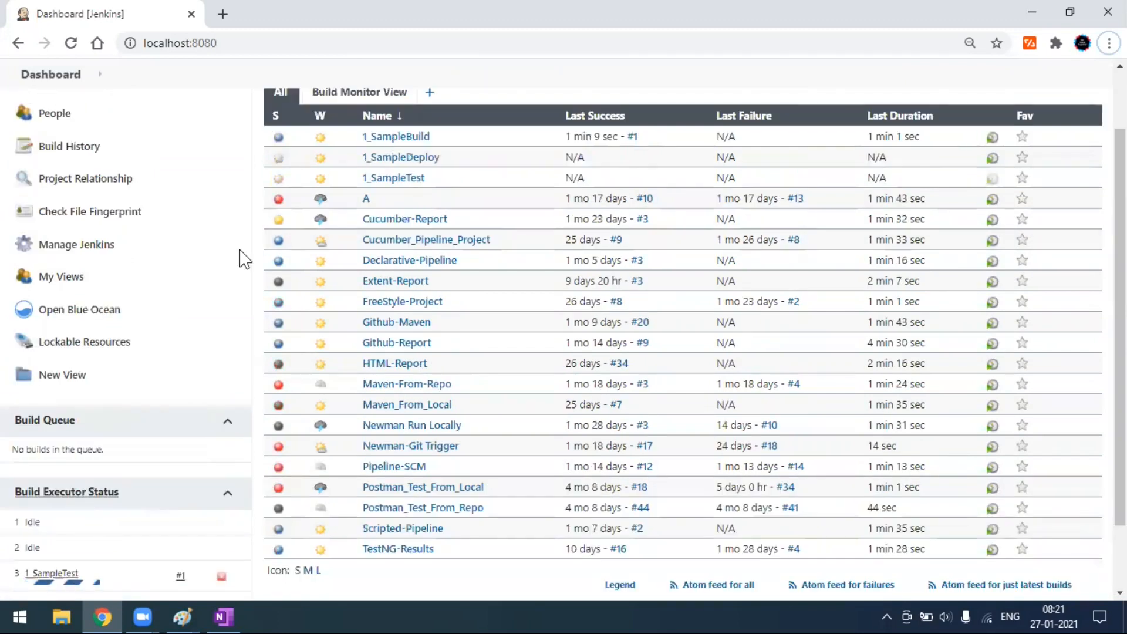
key("F5")
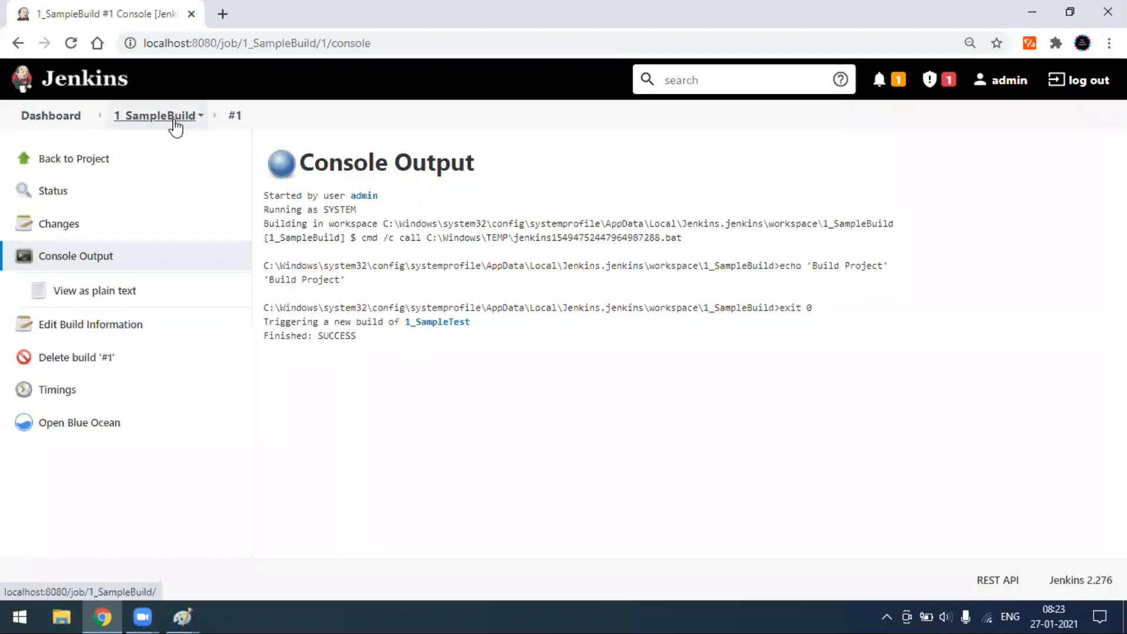
- Compare the console output of 1_SampleBuild build #1 with the Build, Test, Deploy diagram in Paint and return to Chrome
left_click(174, 610)
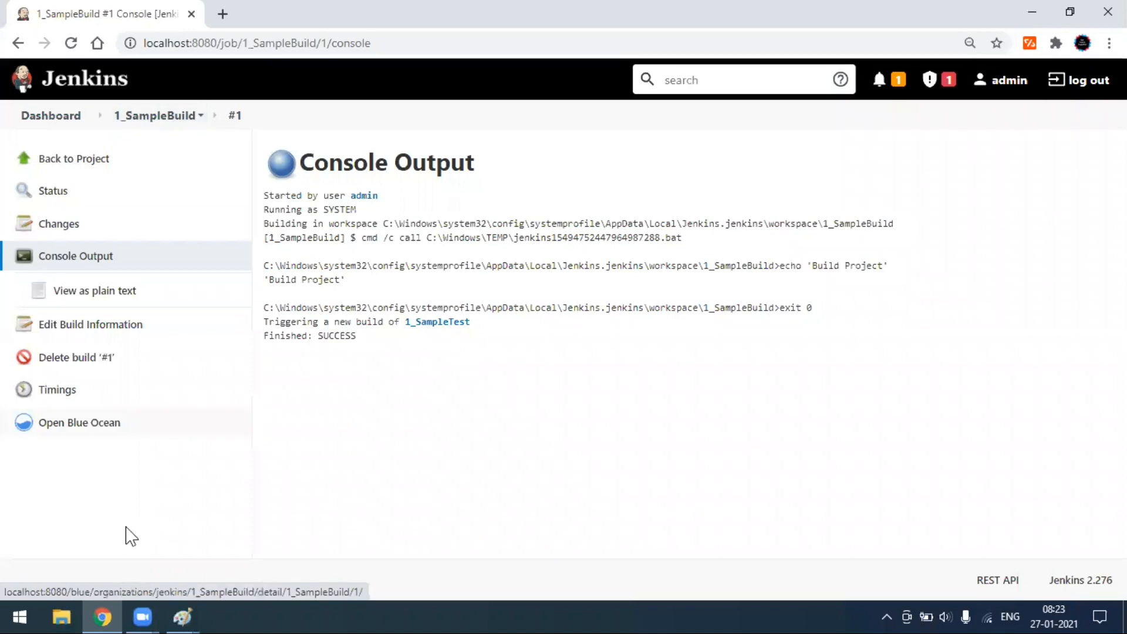
left_click(94, 549)
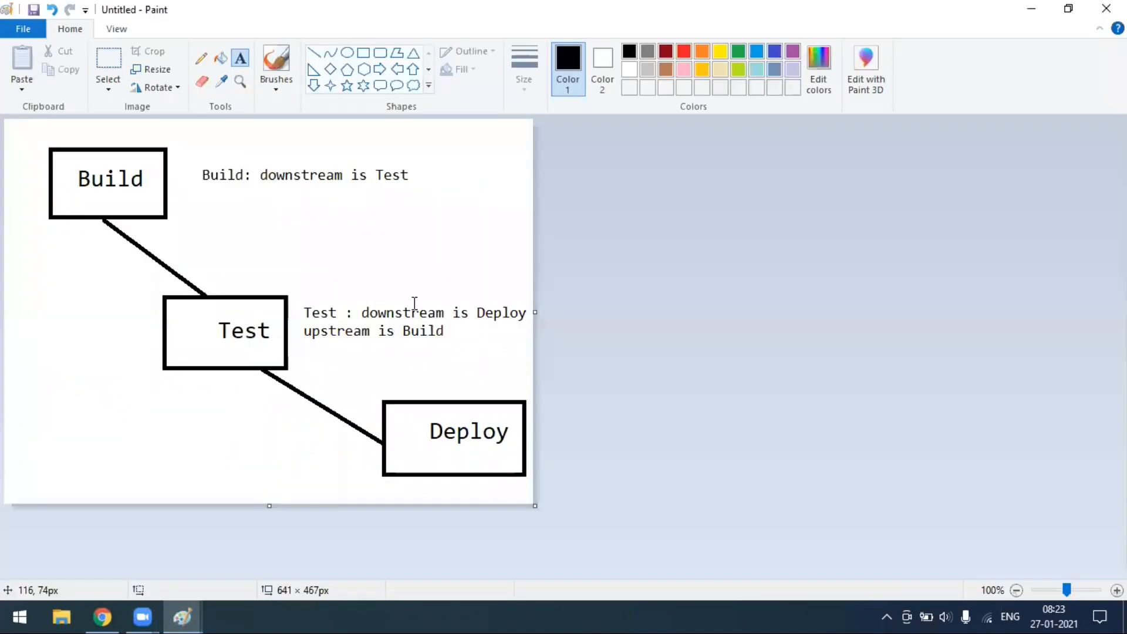
left_click(102, 616)
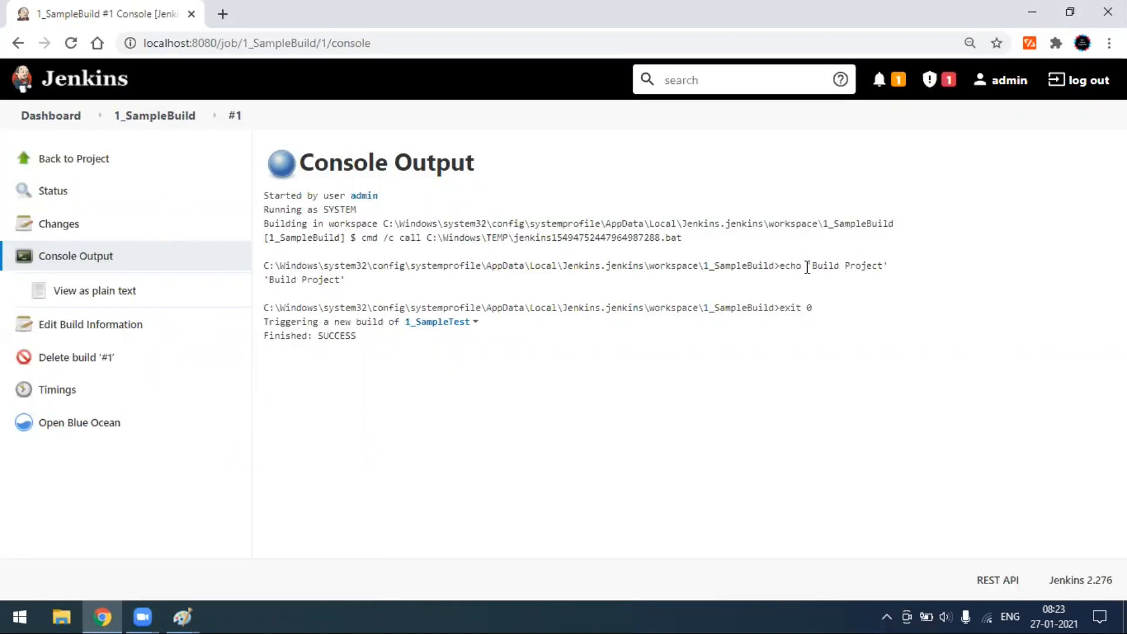
- Highlight the echo 'Build Project' command in the console output of 1_SampleBuild build #1
left_click_drag(813, 267, 881, 269)
left_click(816, 267)
left_click_drag(815, 267, 885, 265)
left_click(837, 293)
left_click_drag(783, 267, 892, 266)
left_click(375, 305)
- Follow the triggered 1_SampleTest project from the log and review the console output of its build #1
left_click(442, 323)
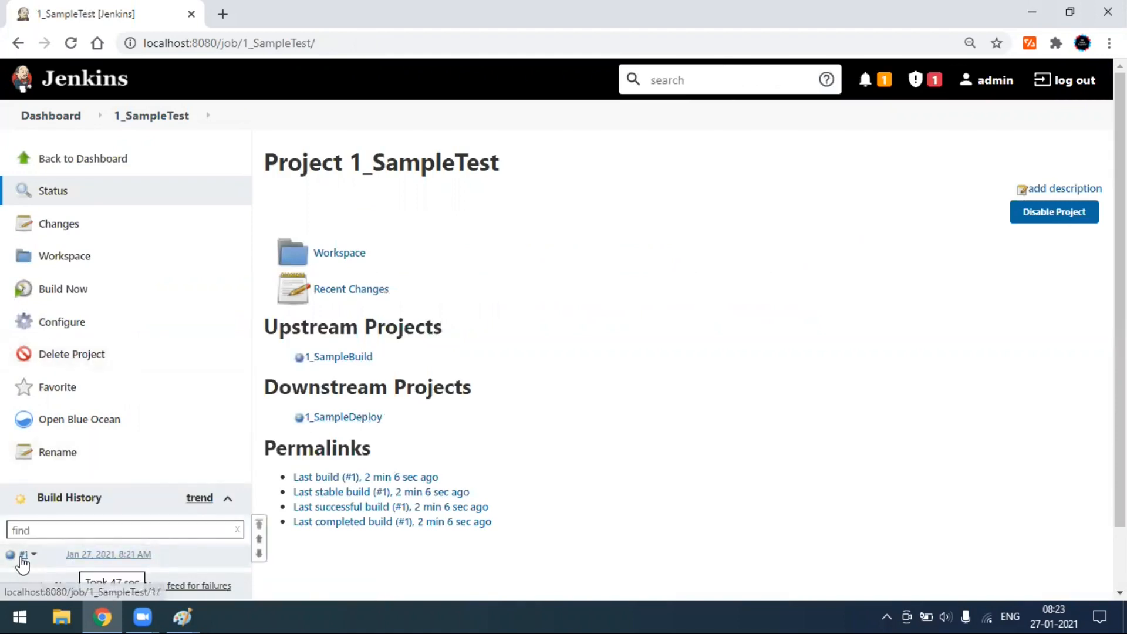
scroll(49, 556, "down", 2)
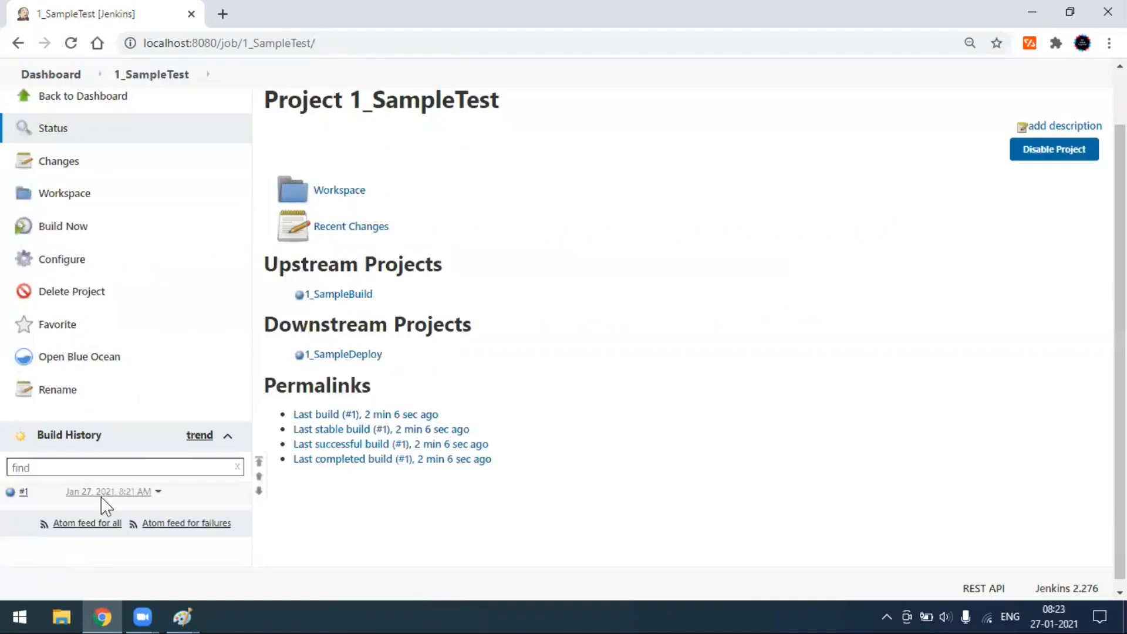
left_click(102, 485)
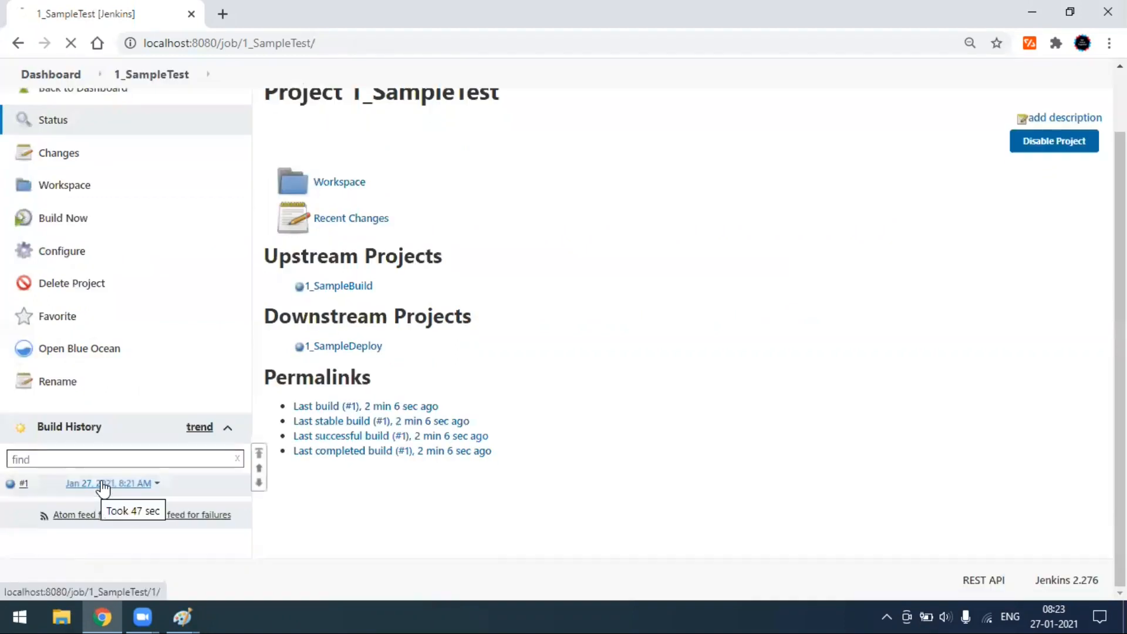
left_click(76, 262)
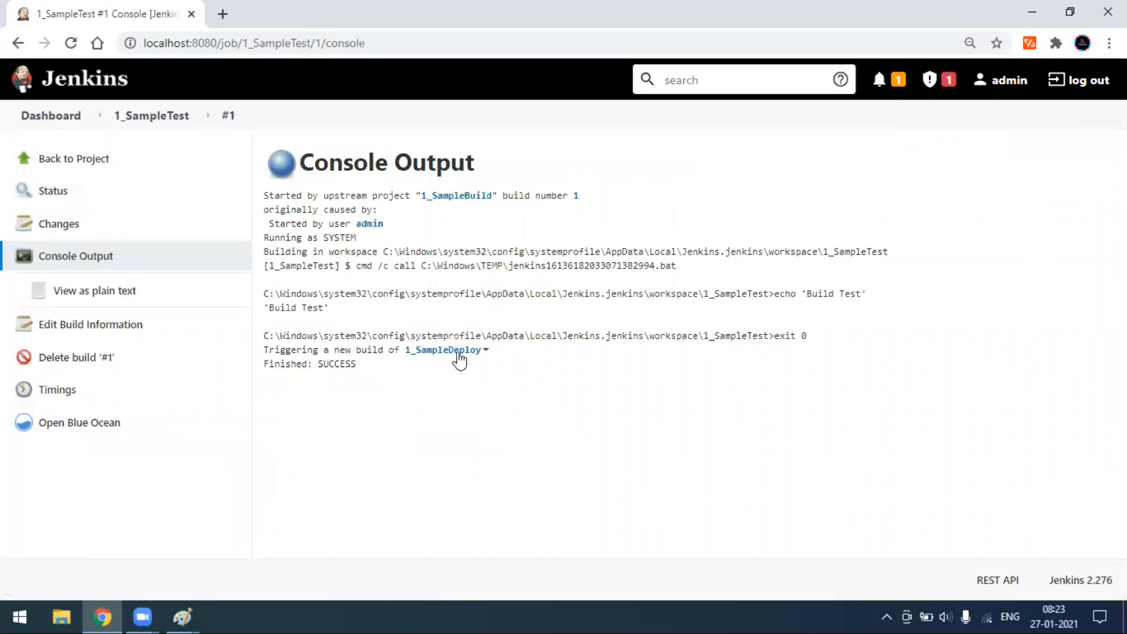
left_click(93, 165)
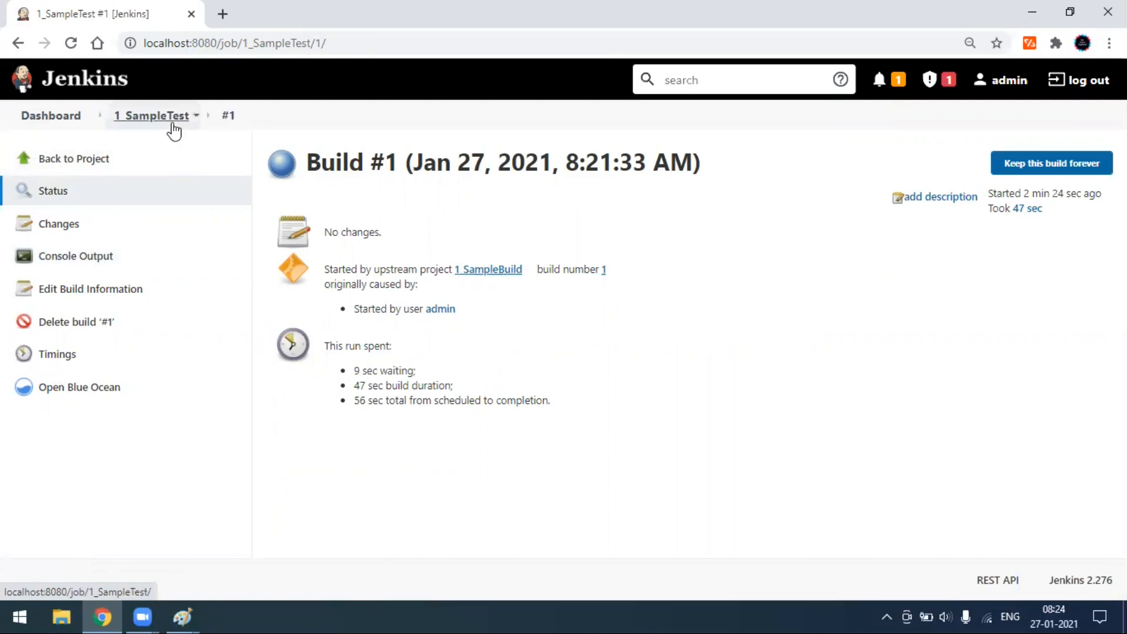
- Compare the upstream cause of 1_SampleTest build #1 with the diagram in Paint and return to the Jenkins dashboard in Chrome
left_click(180, 614)
left_click(136, 565)
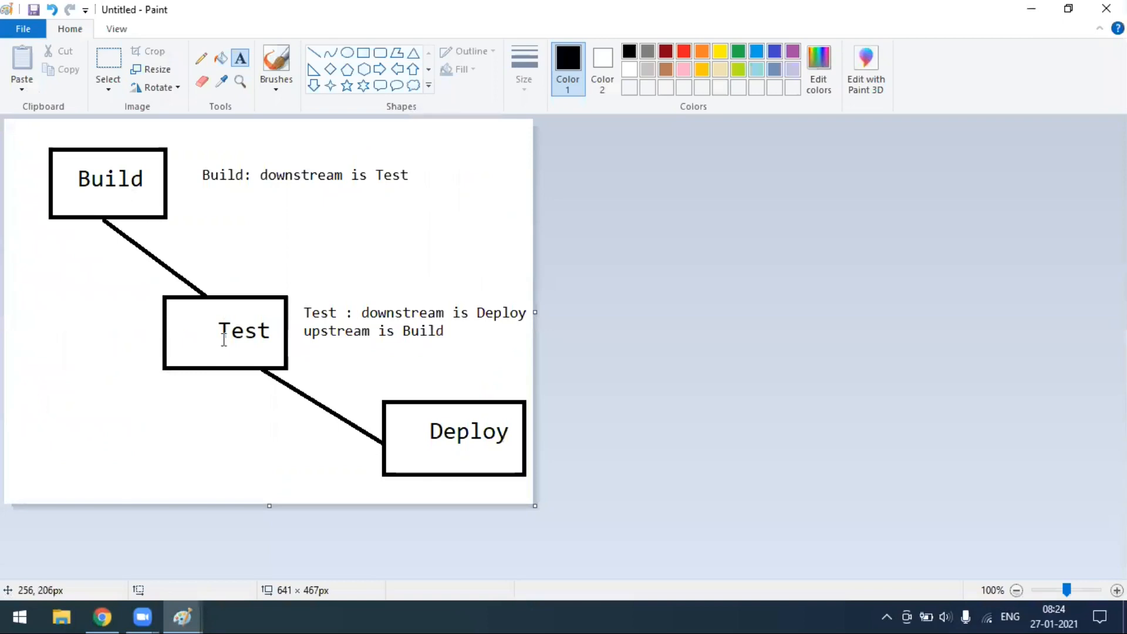
left_click(104, 616)
left_click(87, 156)
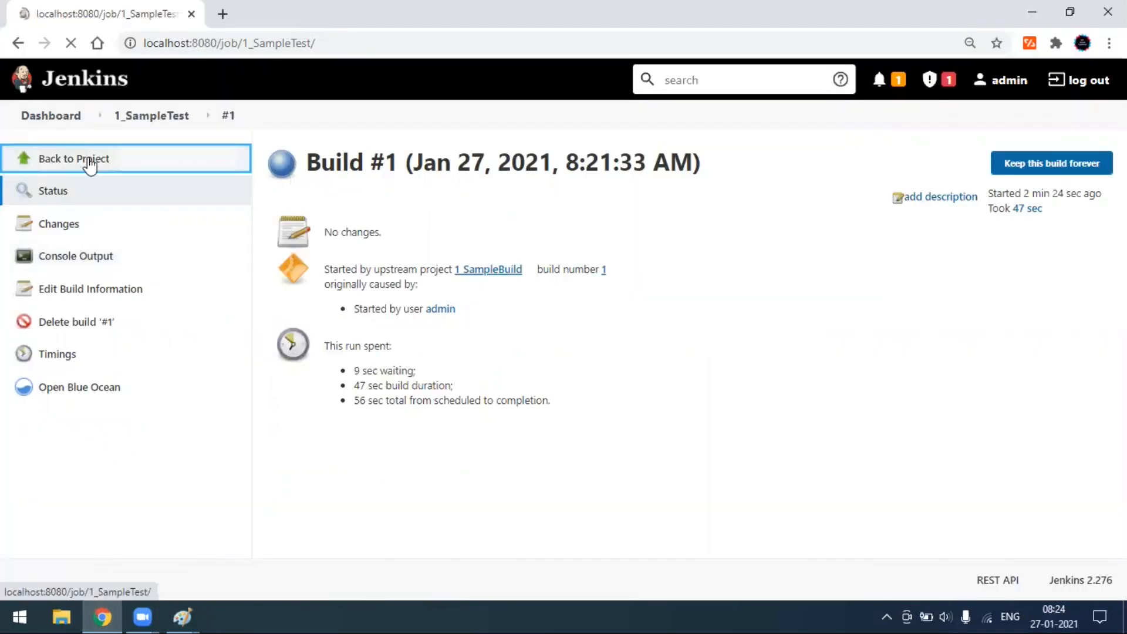
left_click(77, 159)
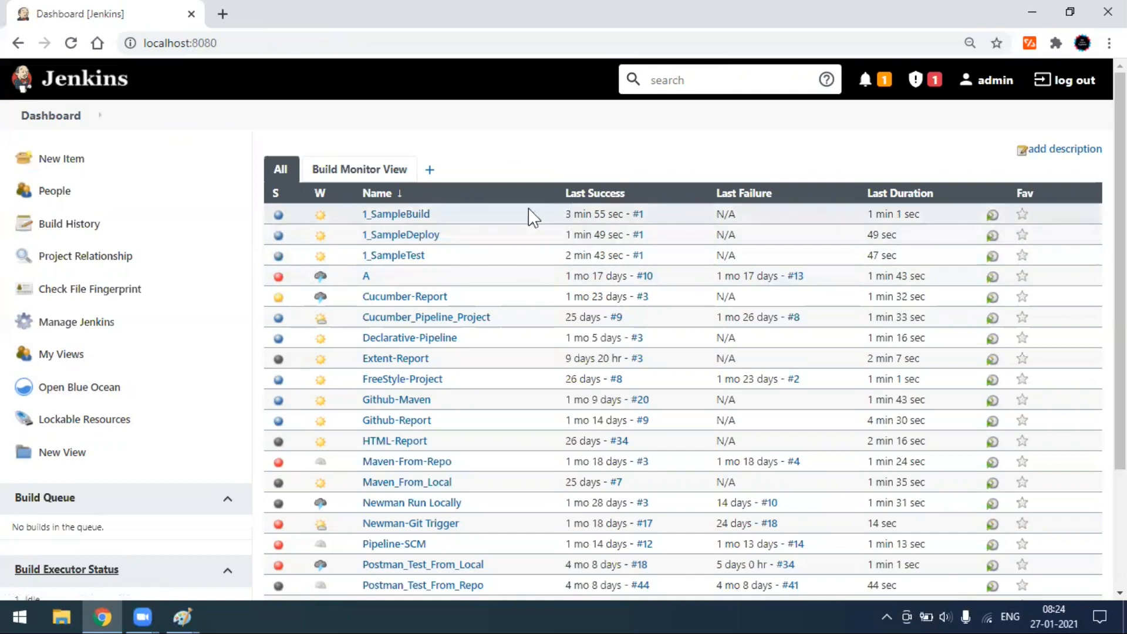
- Open build #1 of 1_SampleDeploy and review its upstream causes and console output through the exit line
left_click(414, 235)
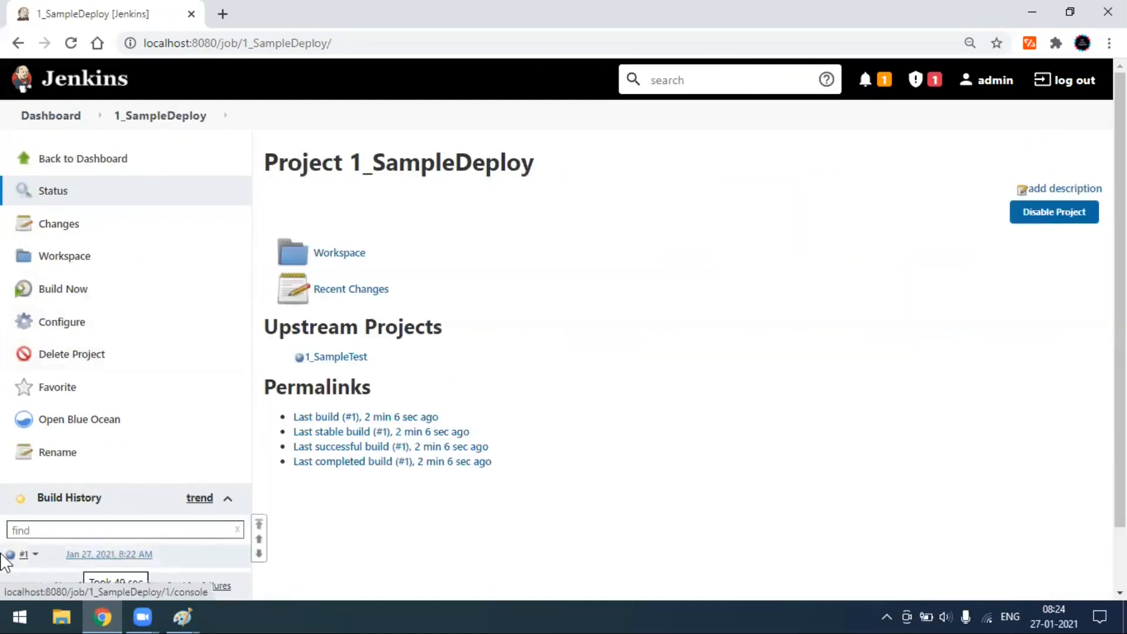
left_click(88, 557)
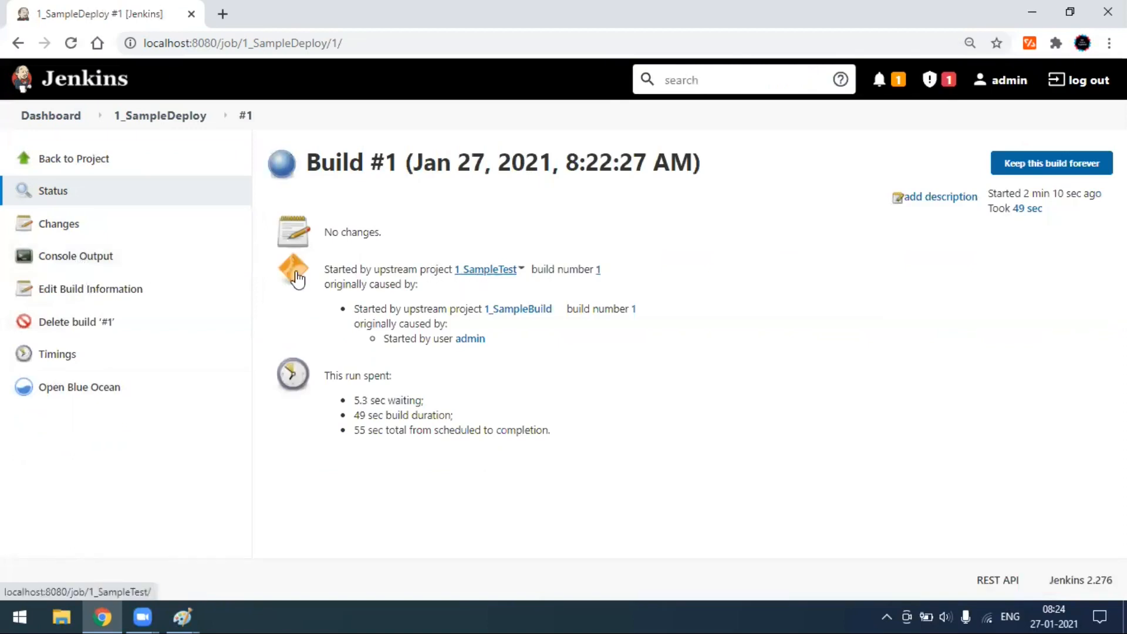
left_click(85, 268)
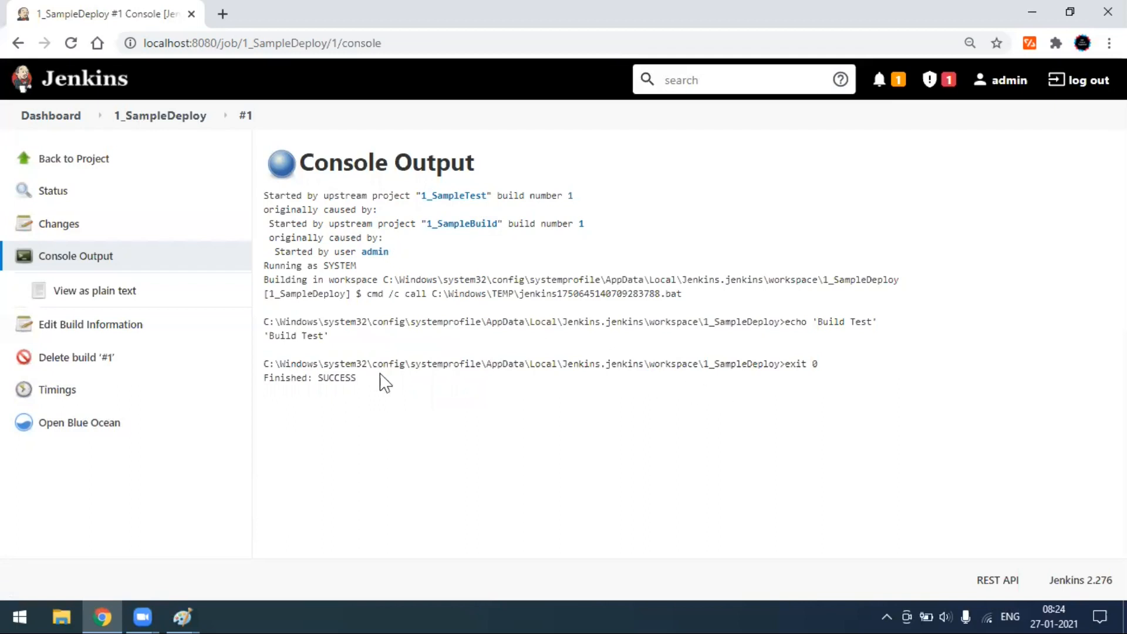
left_click_drag(446, 368, 807, 367)
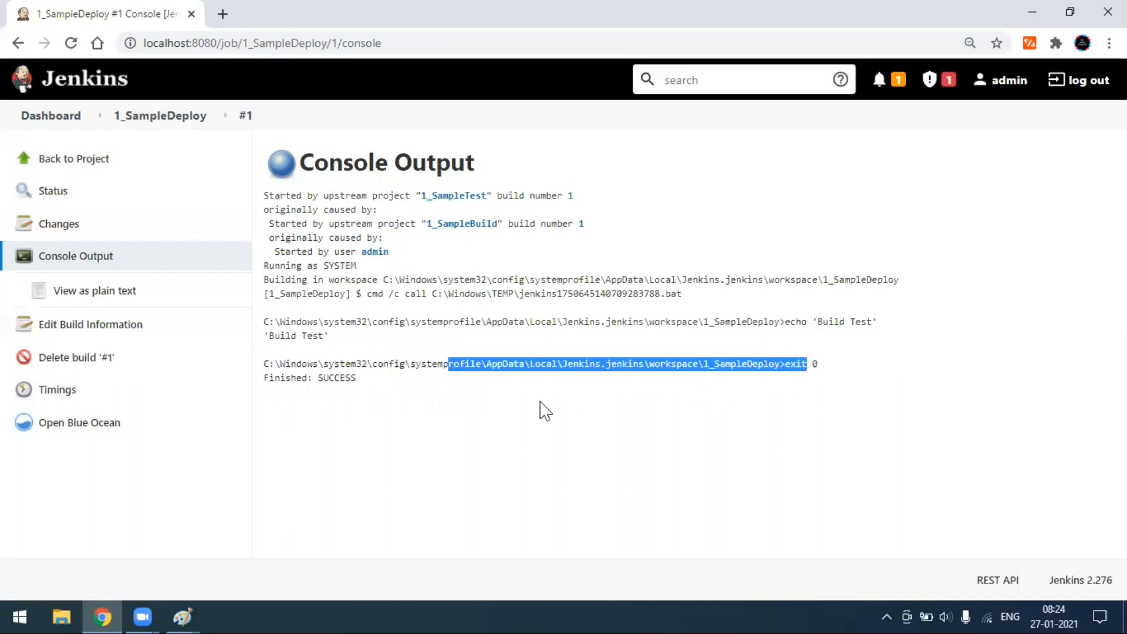
- Leave the 1_SampleDeploy build for the dashboard and switch to the Build, Test, Deploy diagram in Paint
left_click(88, 165)
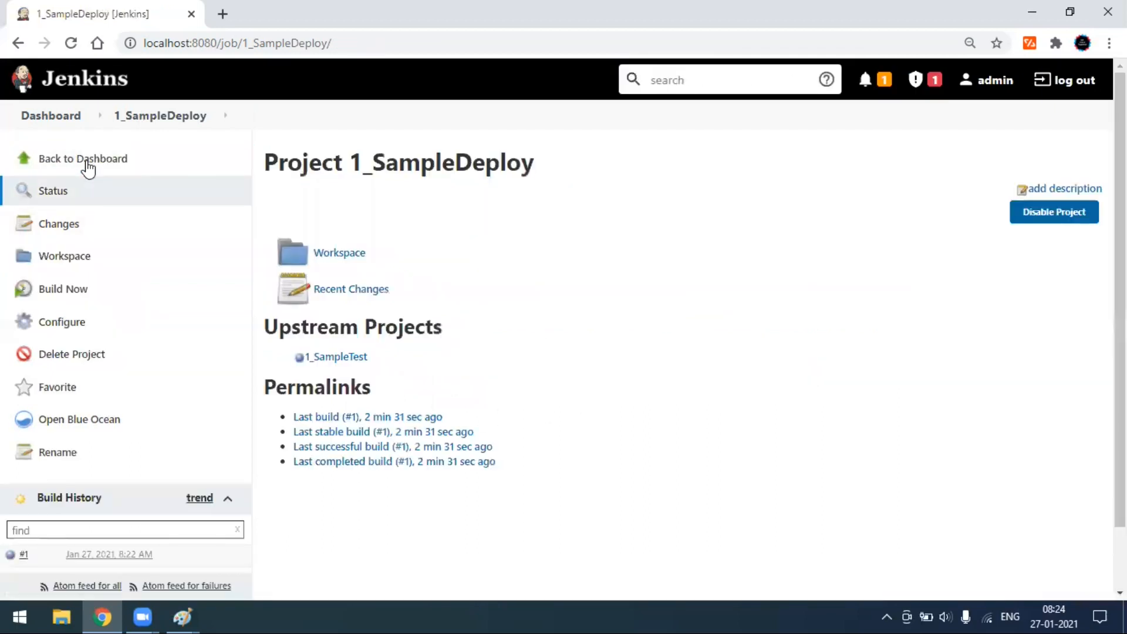
left_click(70, 120)
left_click(182, 616)
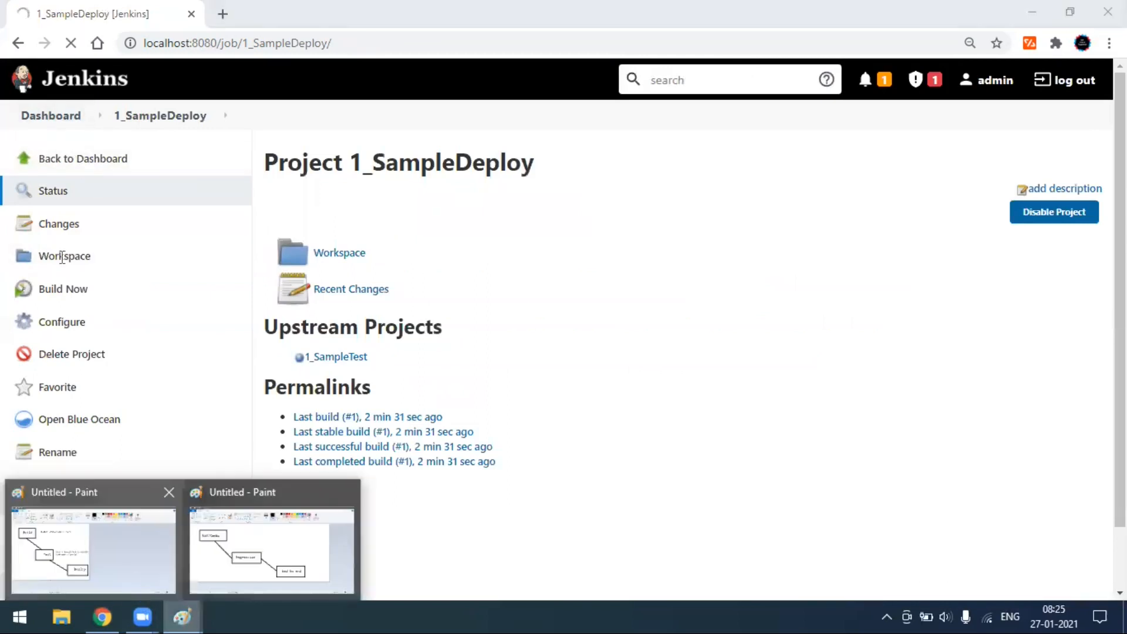
left_click(94, 549)
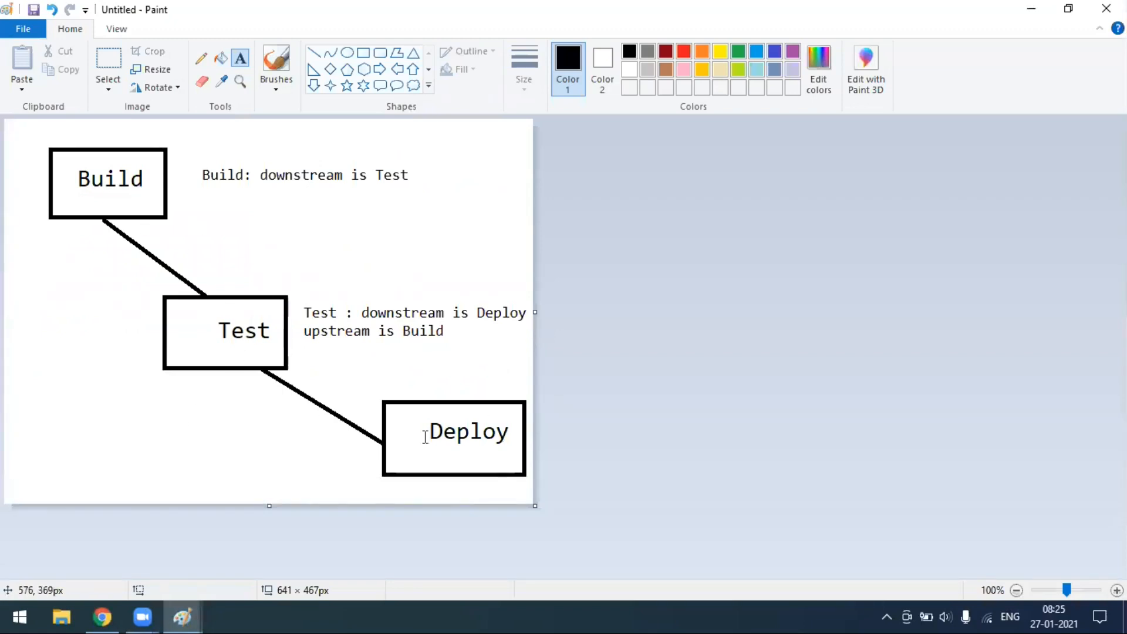
- Switch back to Jenkins in Chrome and examine the Build Pipeline View type offered for a new view
left_click(102, 617)
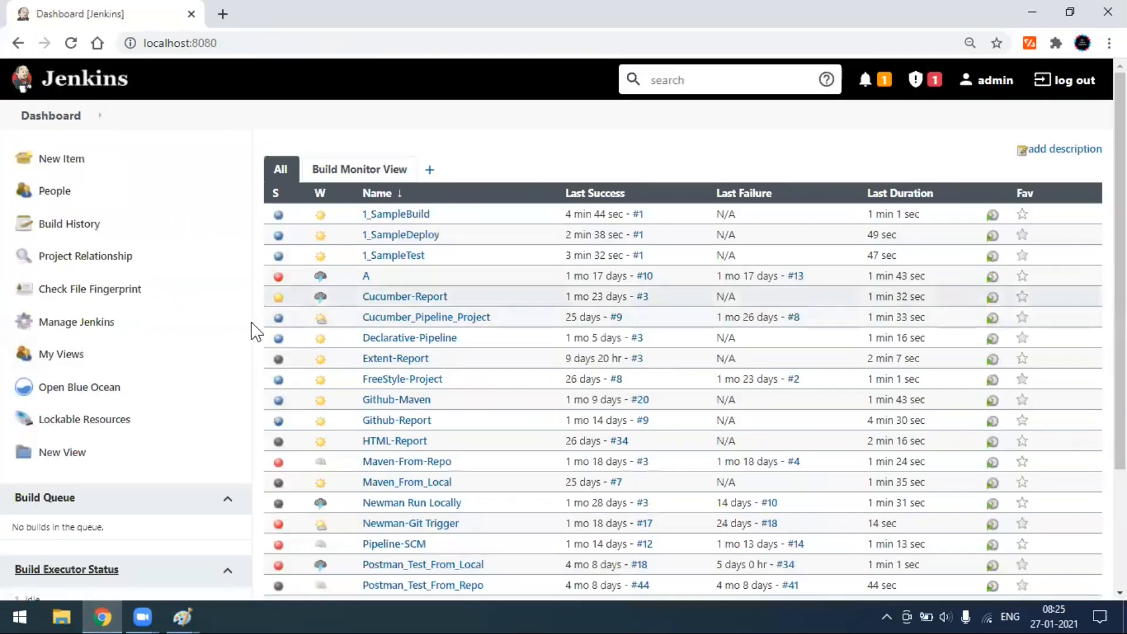
left_click(428, 171)
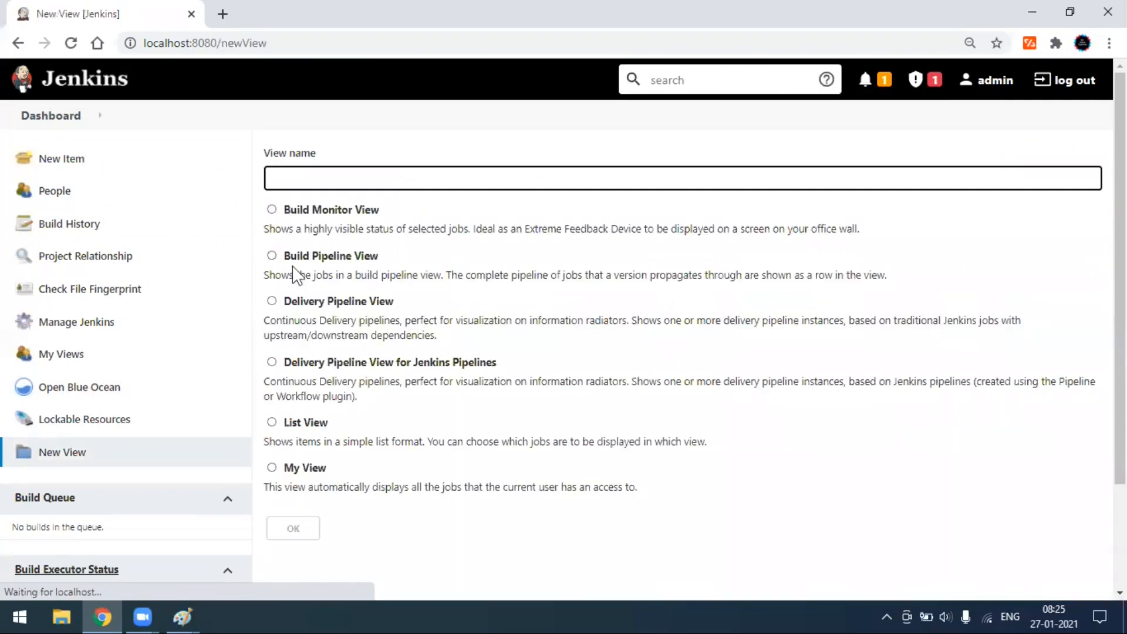
left_click(271, 256)
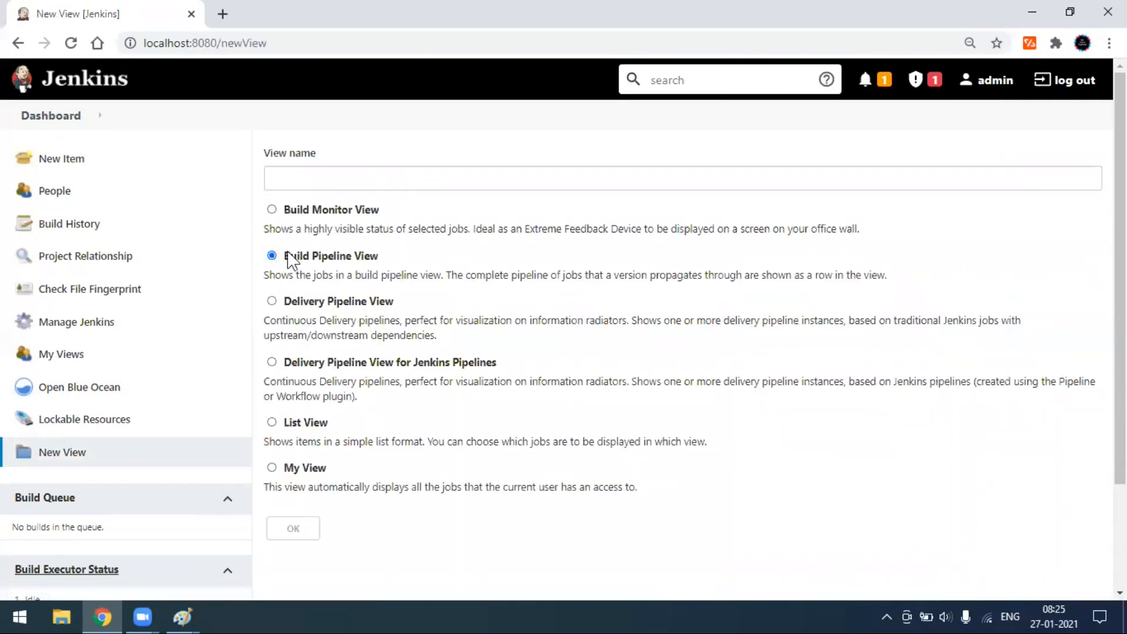
left_click_drag(283, 254, 382, 257)
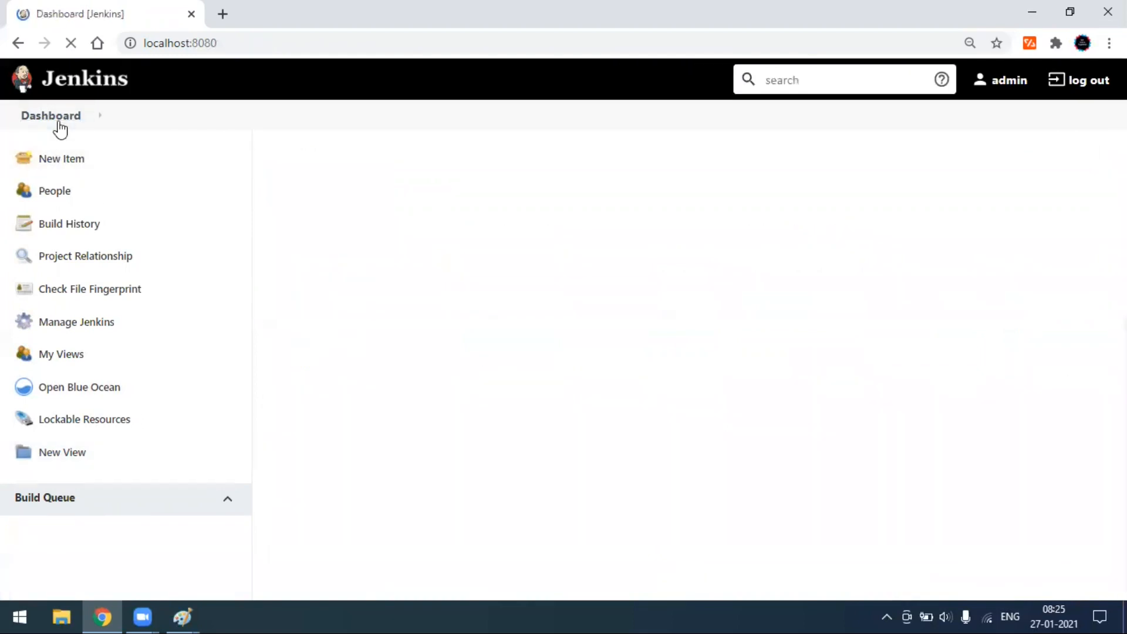
- Search the installed plugins for "Pipeline" and review the Build Pipeline Plugin entry
left_click(75, 330)
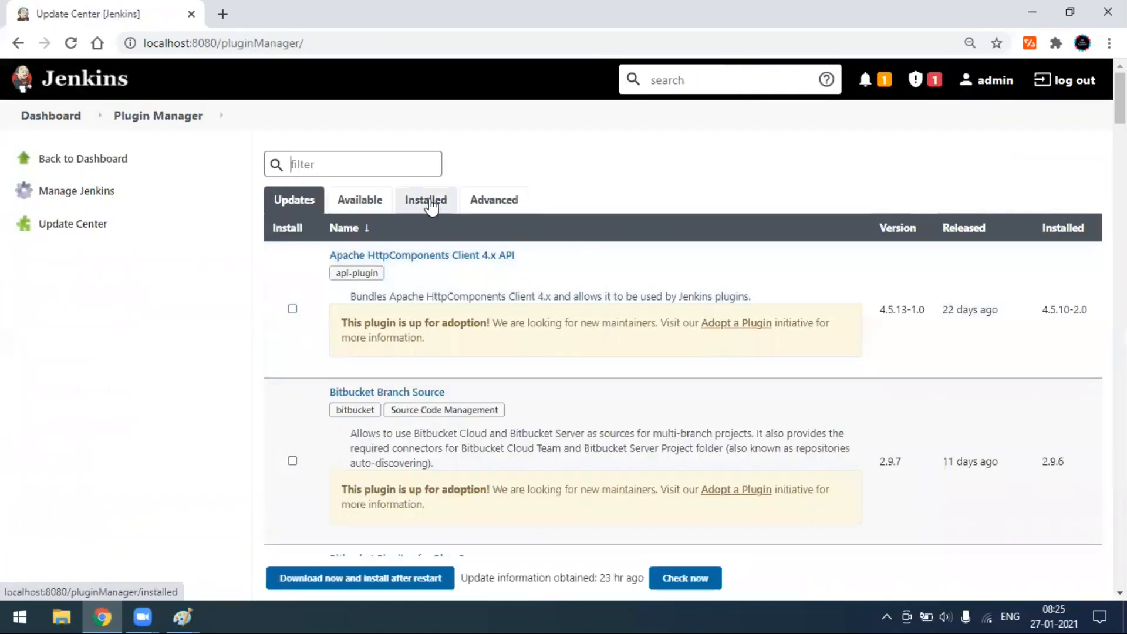
left_click(435, 196)
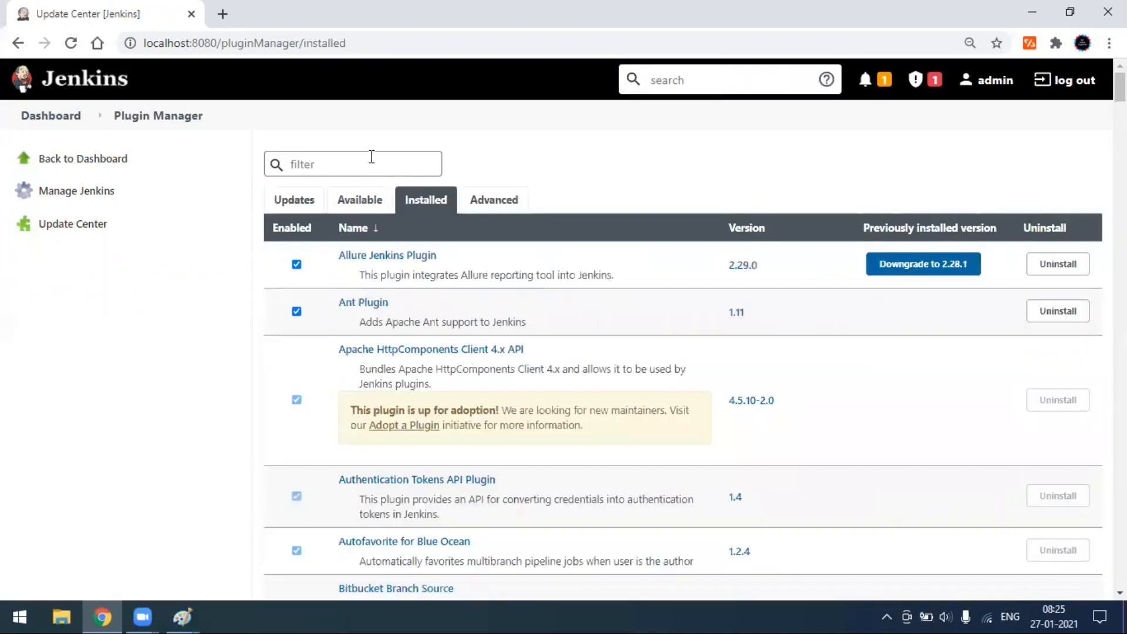
type("Pipeline")
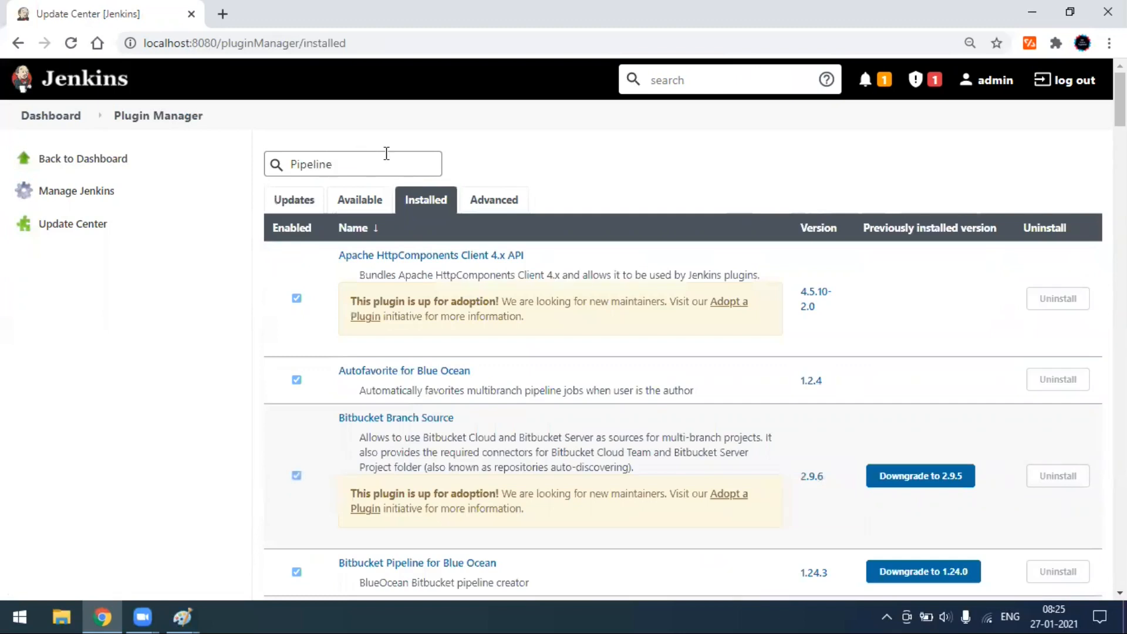
scroll(390, 440, "down", 5)
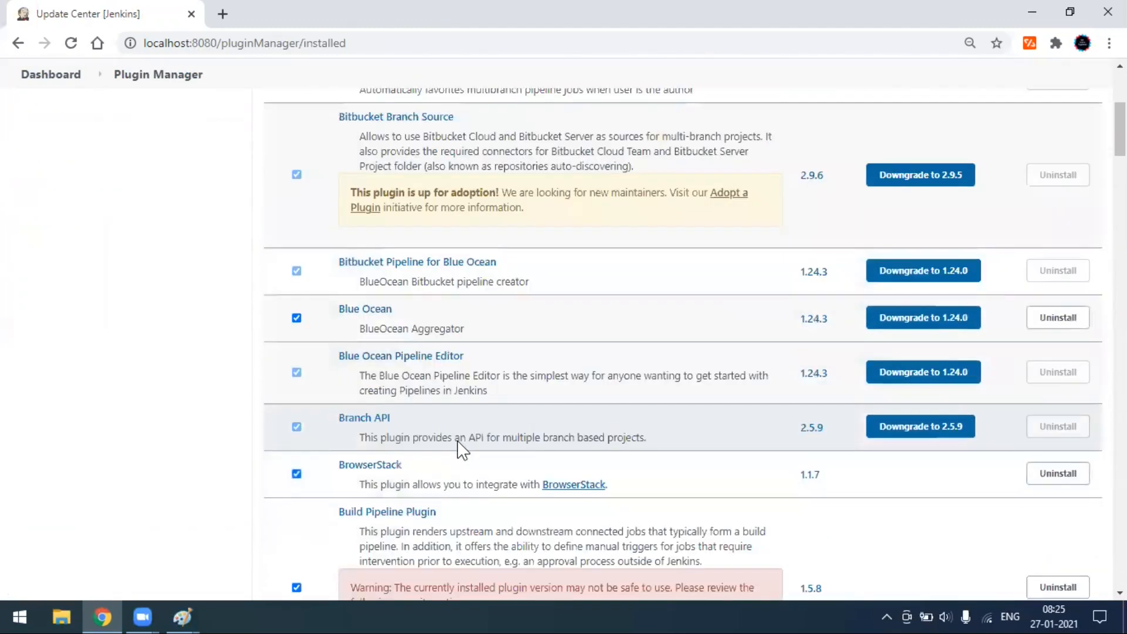
scroll(458, 449, "down", 3)
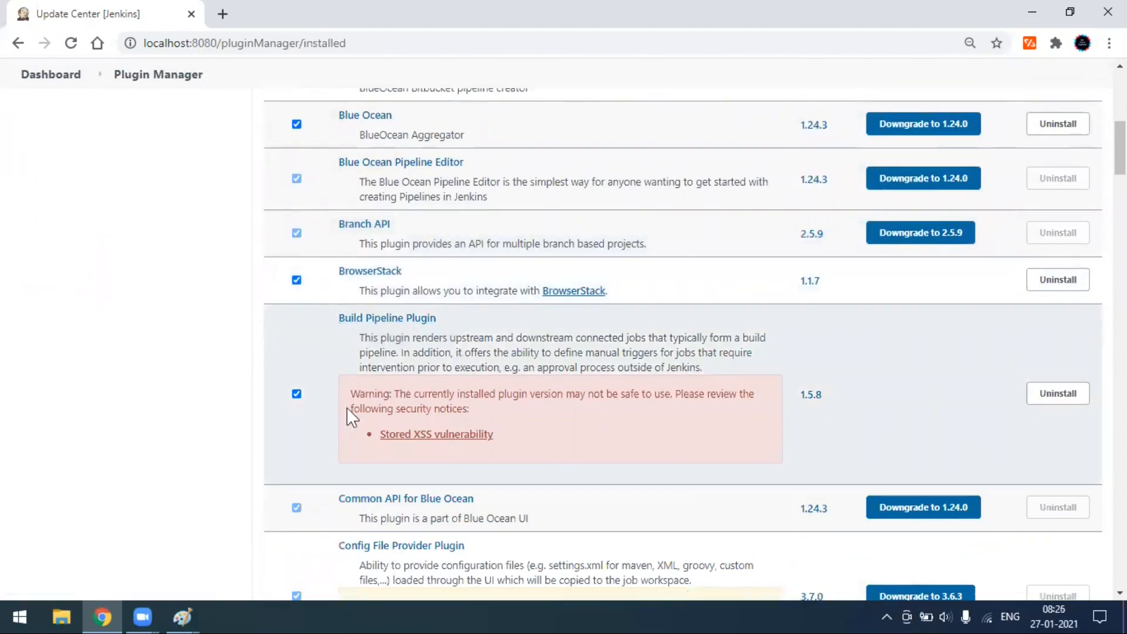
scroll(446, 434, "up", 9)
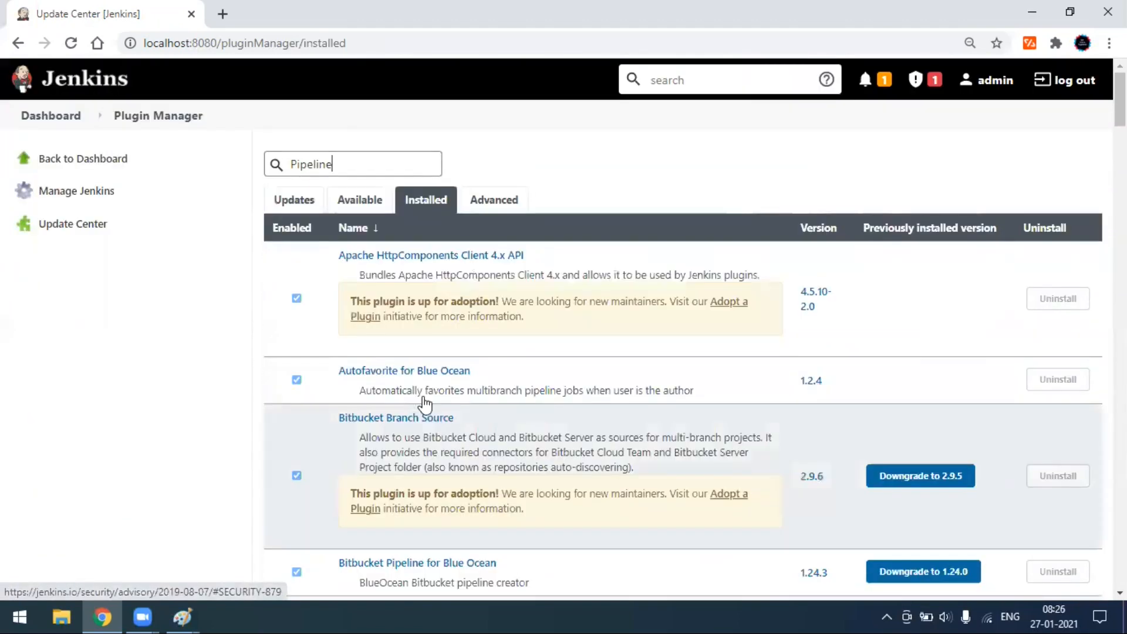
- Create a new view from the dashboard named "Pipeline View" with the type Build Pipeline View
left_click(73, 124)
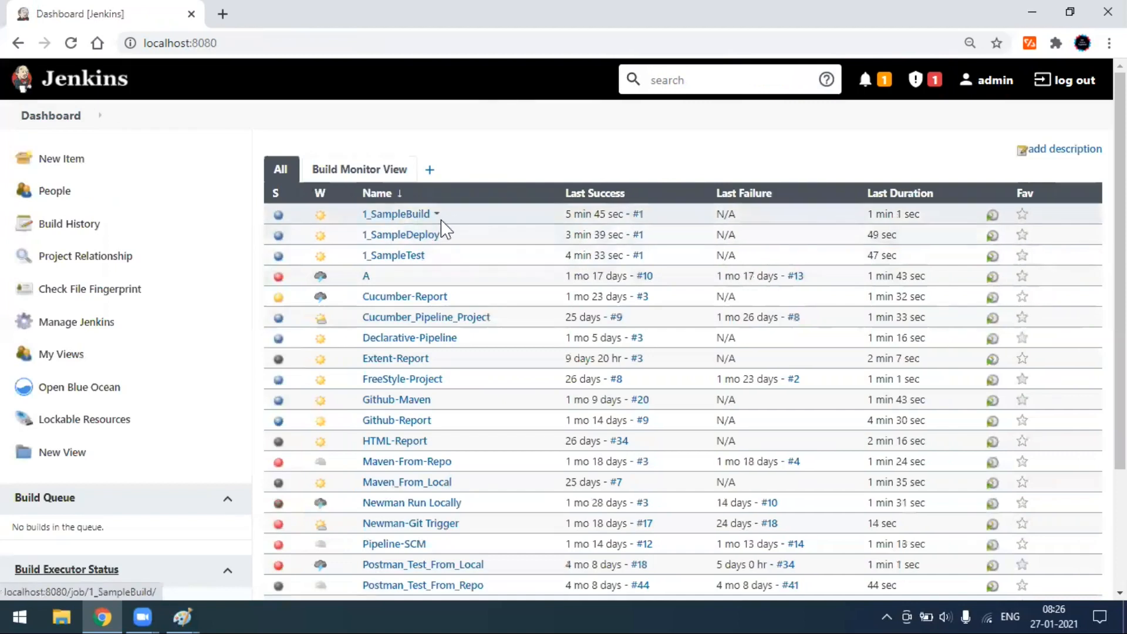
left_click(430, 169)
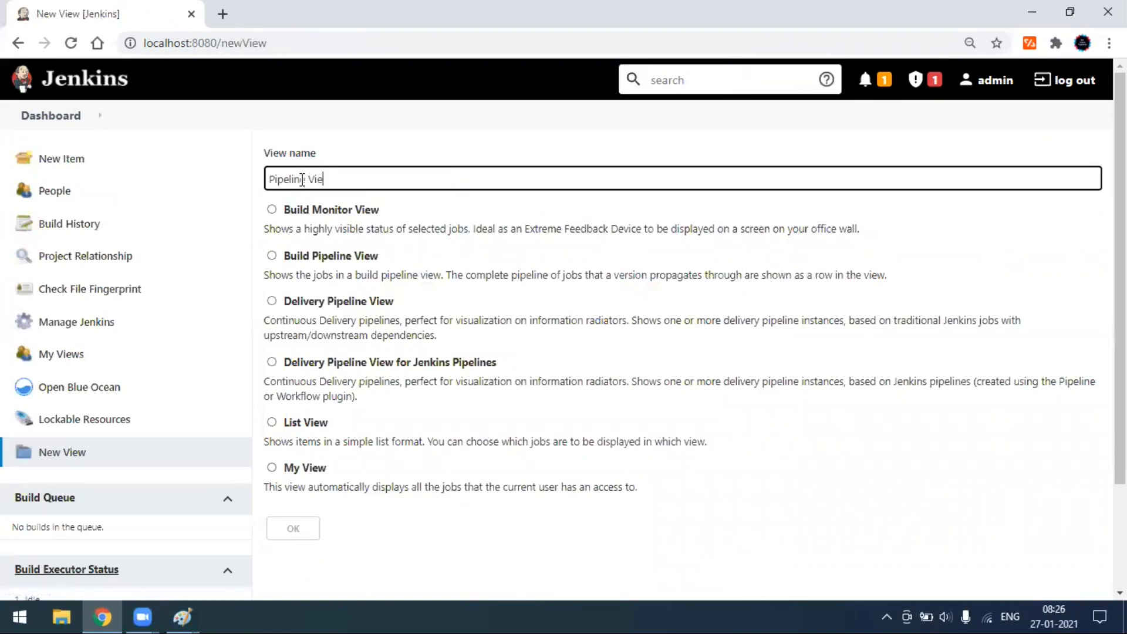
left_click(272, 255)
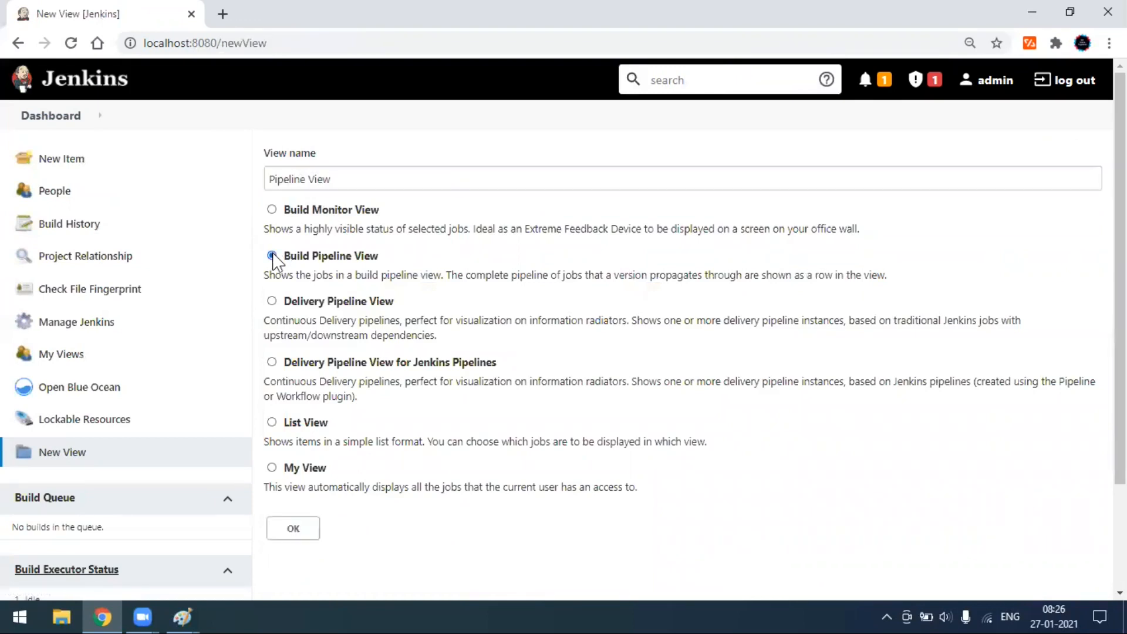
left_click(293, 530)
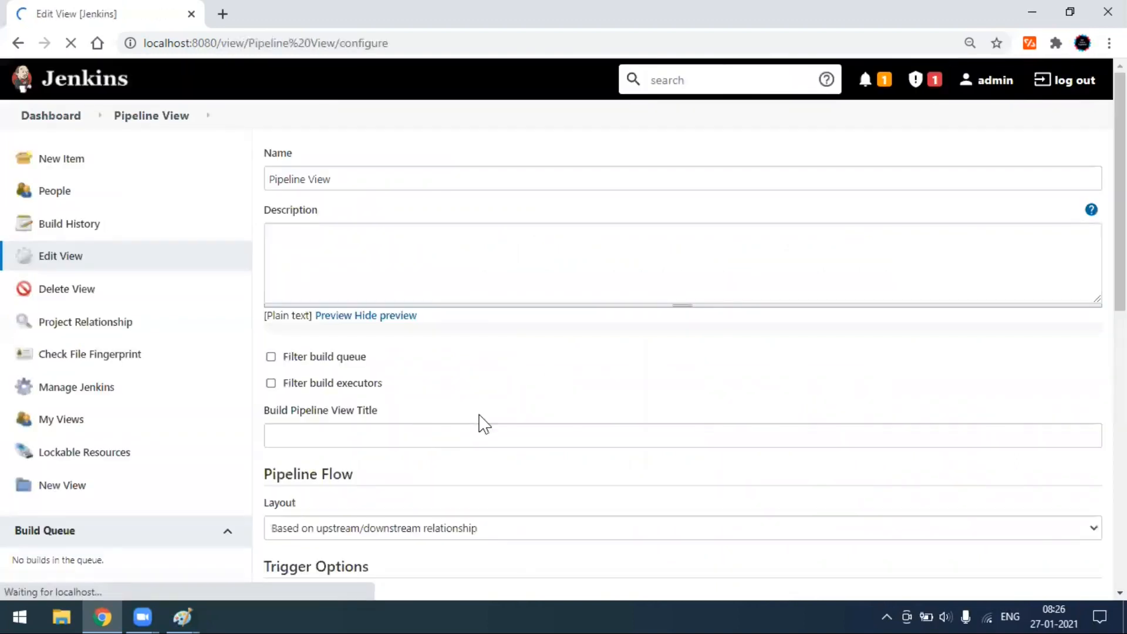
- Choose 1_SampleBuild as the initial job in the view's upstream/downstream configuration
scroll(601, 460, "down", 1)
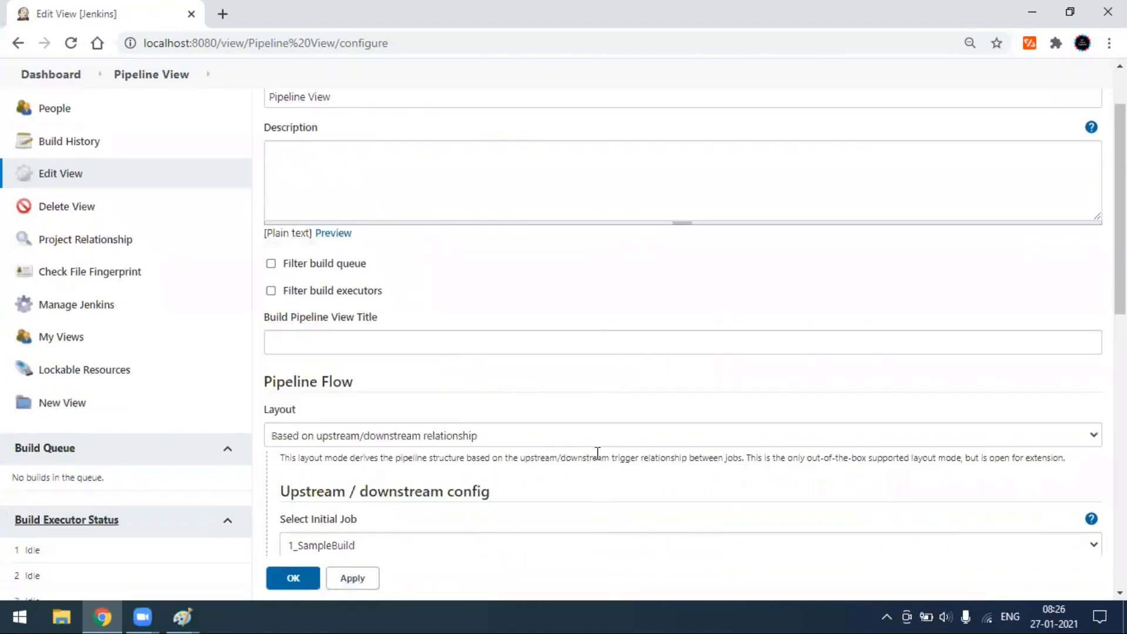
scroll(525, 398, "up", 1)
left_click(363, 247)
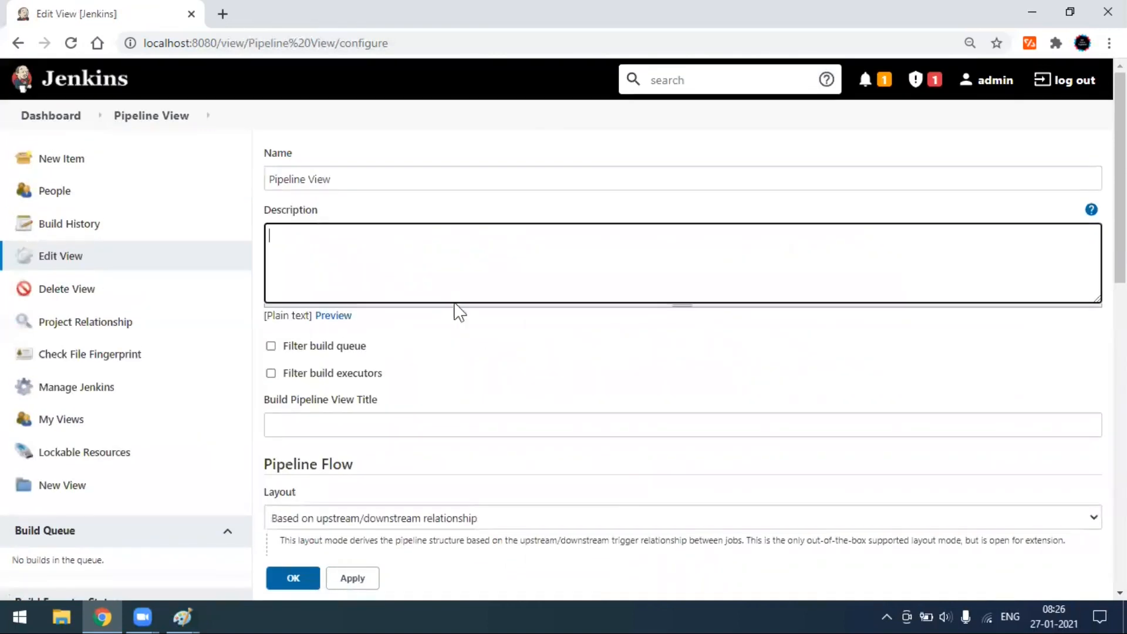
scroll(452, 359, "down", 3)
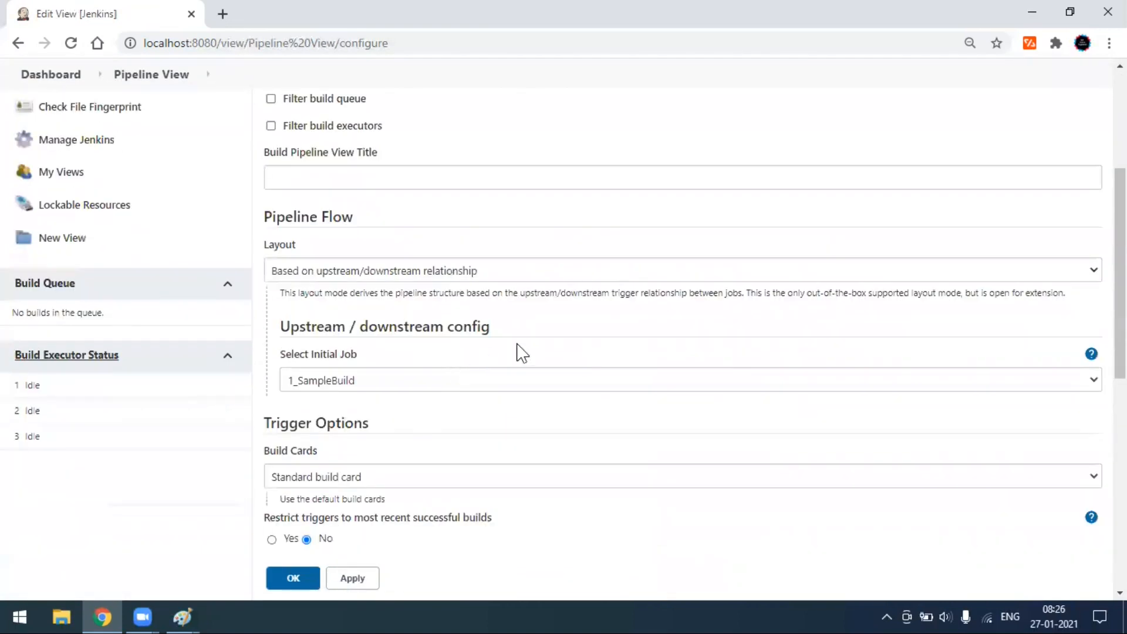
scroll(517, 364, "down", 1)
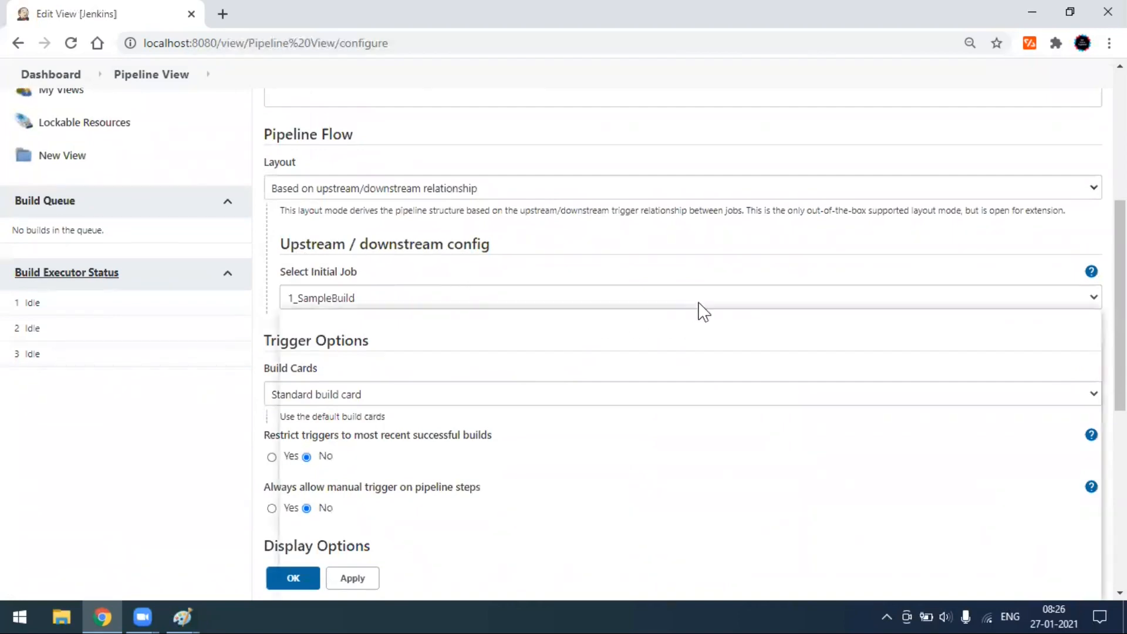
left_click(550, 304)
left_click(397, 323)
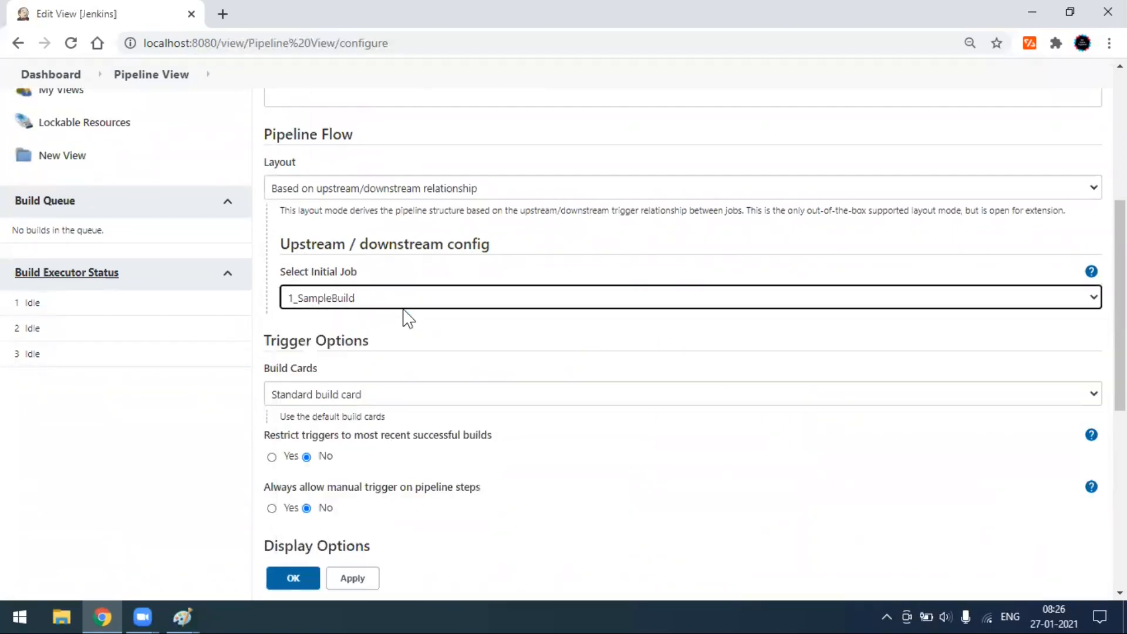
left_click(433, 307)
left_click(395, 320)
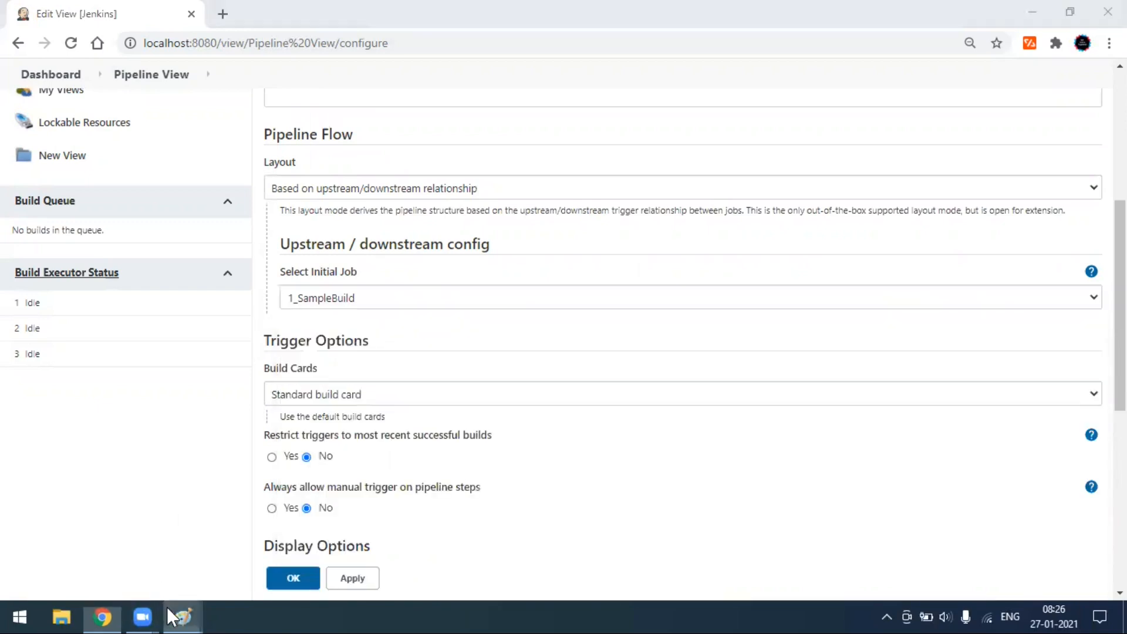
- Check the Build, Test, Deploy order in the Paint diagram and return to the view configuration in Chrome
mouse_move(183, 616)
left_click(90, 537)
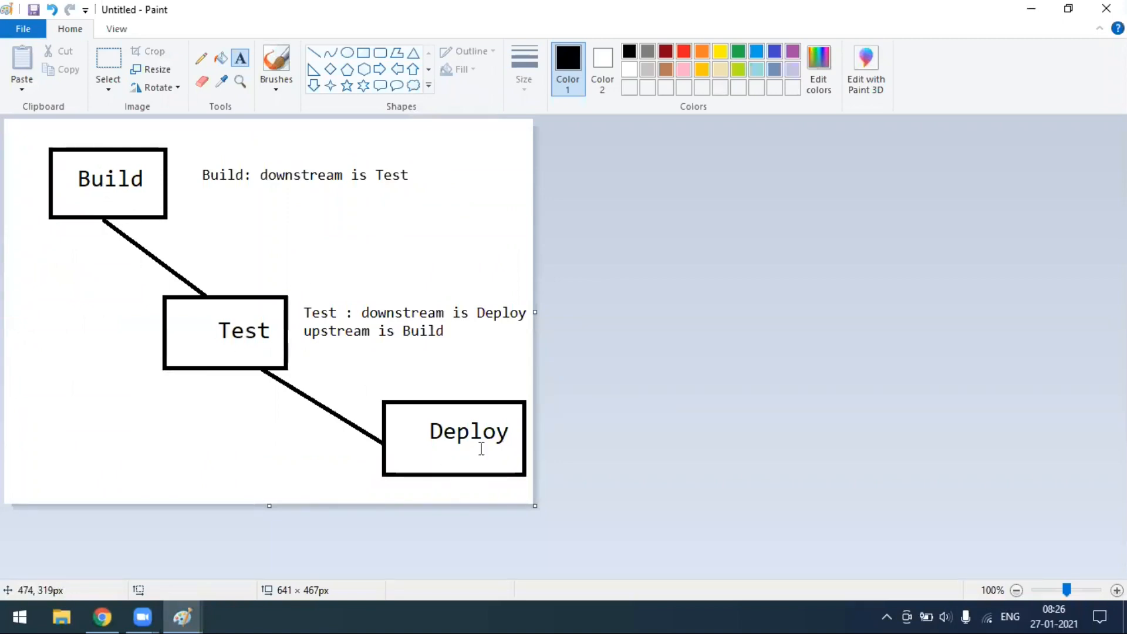
left_click(114, 611)
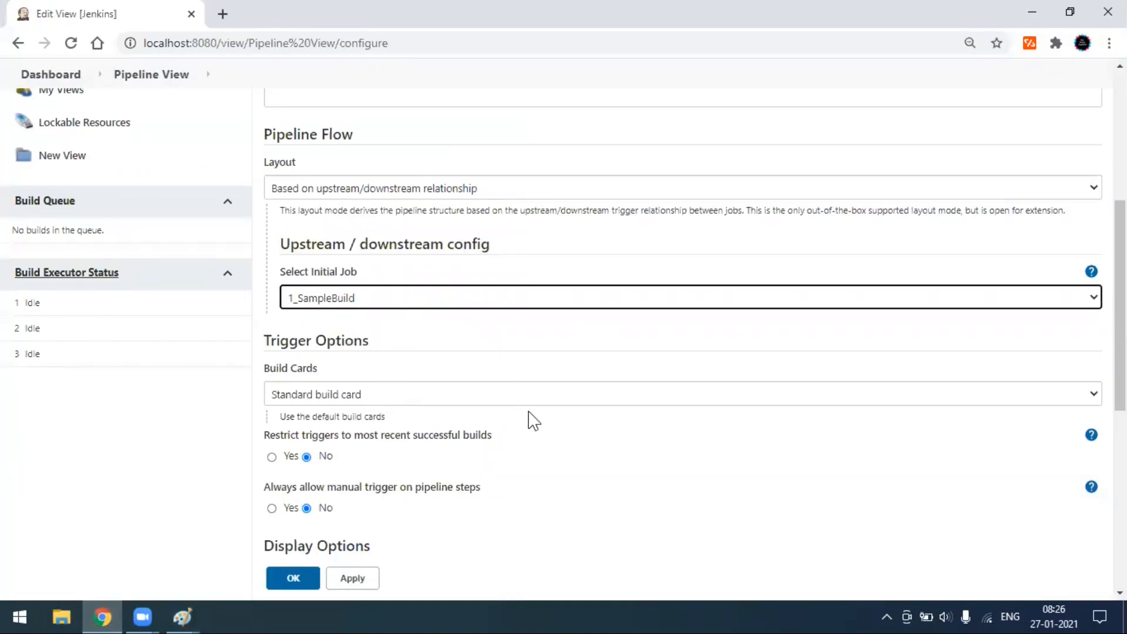
- Set the number of displayed builds to 5 in the view's display options
scroll(433, 430, "down", 1)
scroll(573, 389, "down", 1)
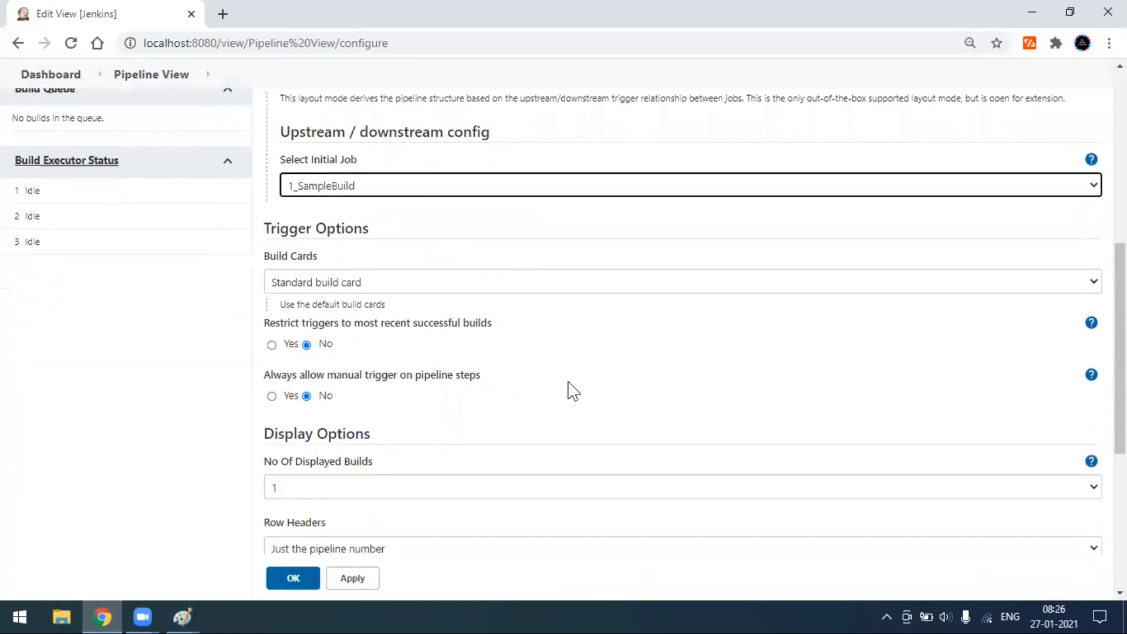
scroll(512, 410, "down", 1)
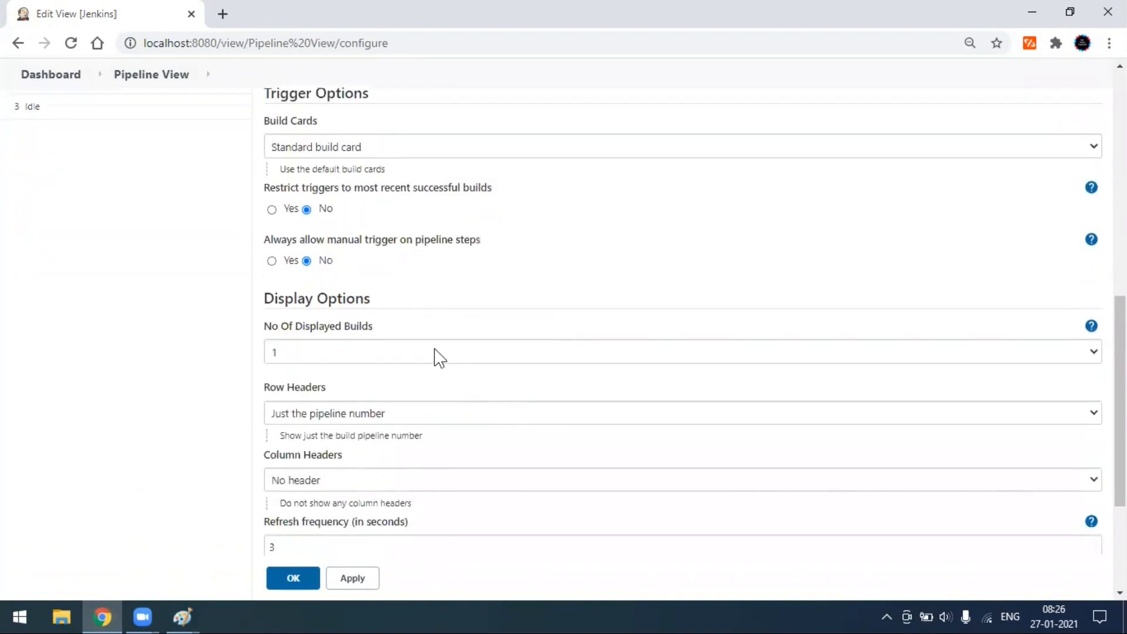
left_click(379, 352)
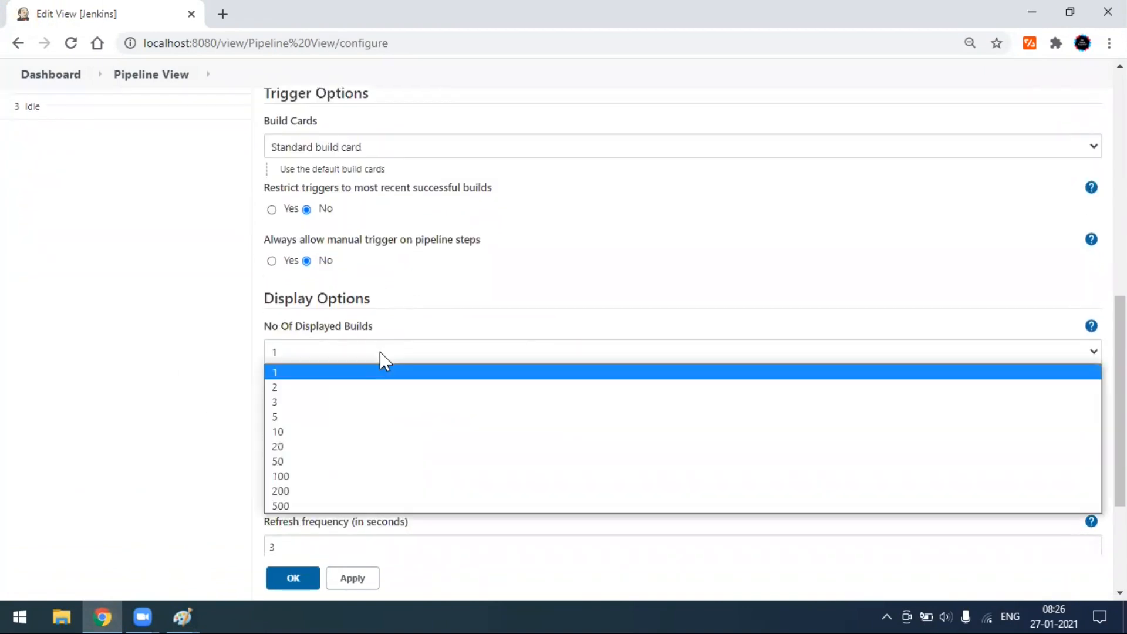
left_click(357, 413)
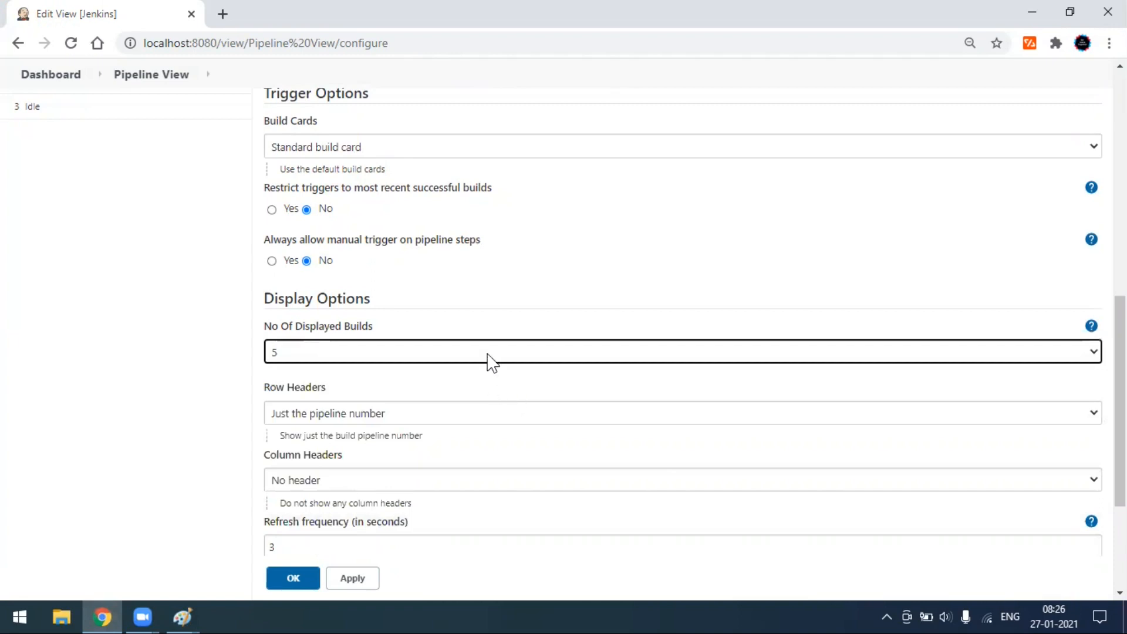
- Review the view's remaining display and trigger options, the build card choices and the pipeline flow layout
scroll(503, 428, "down", 4)
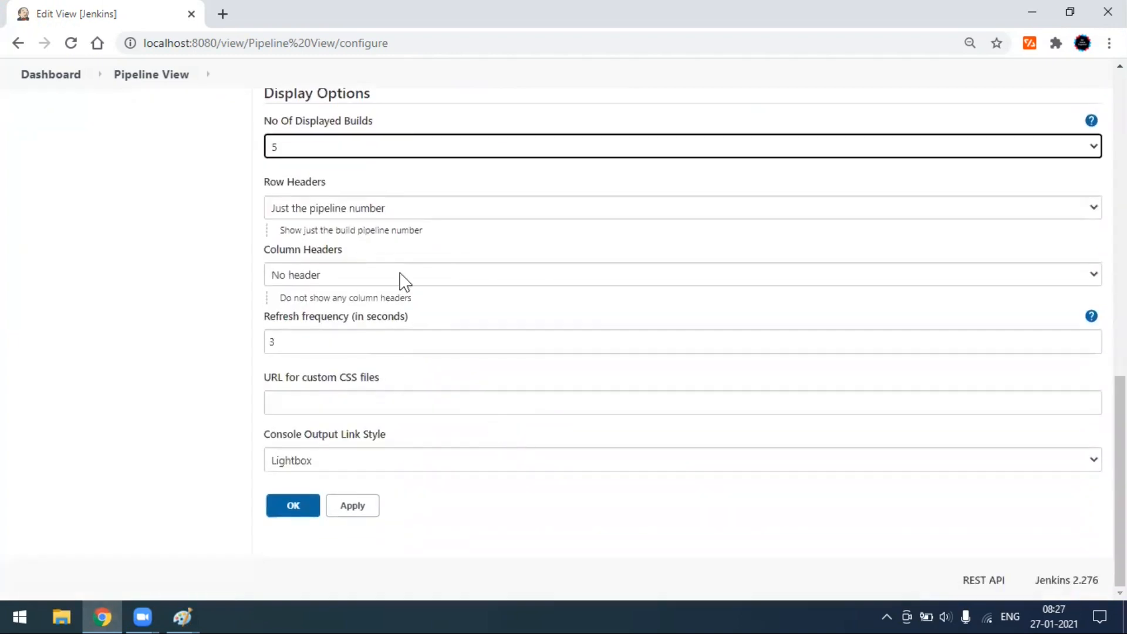
scroll(716, 449, "up", 3)
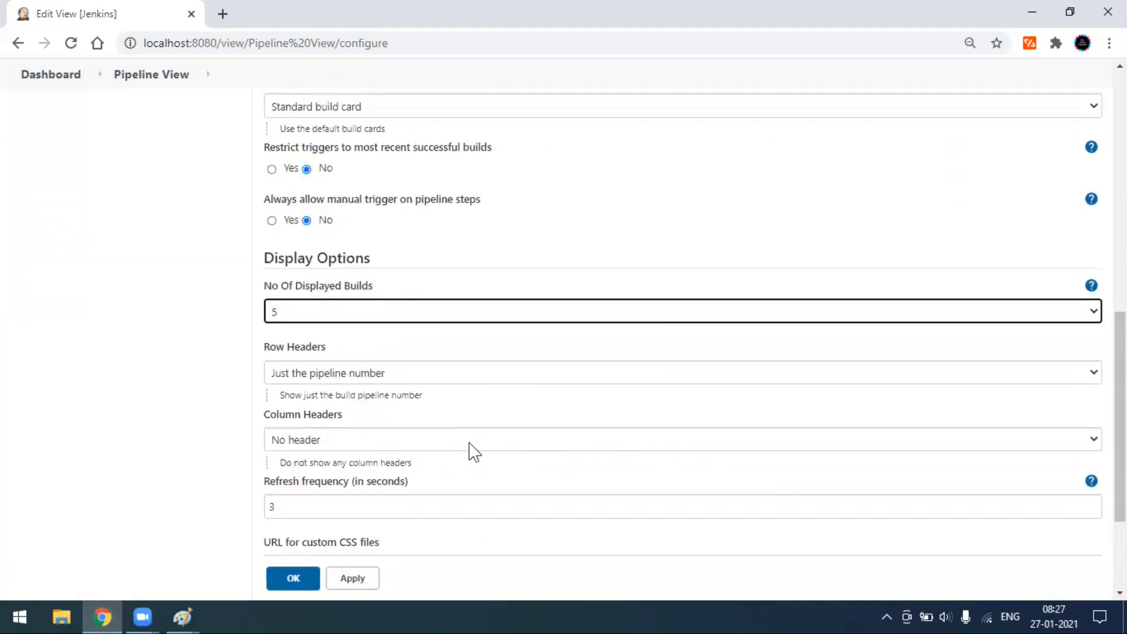
scroll(415, 453, "up", 3)
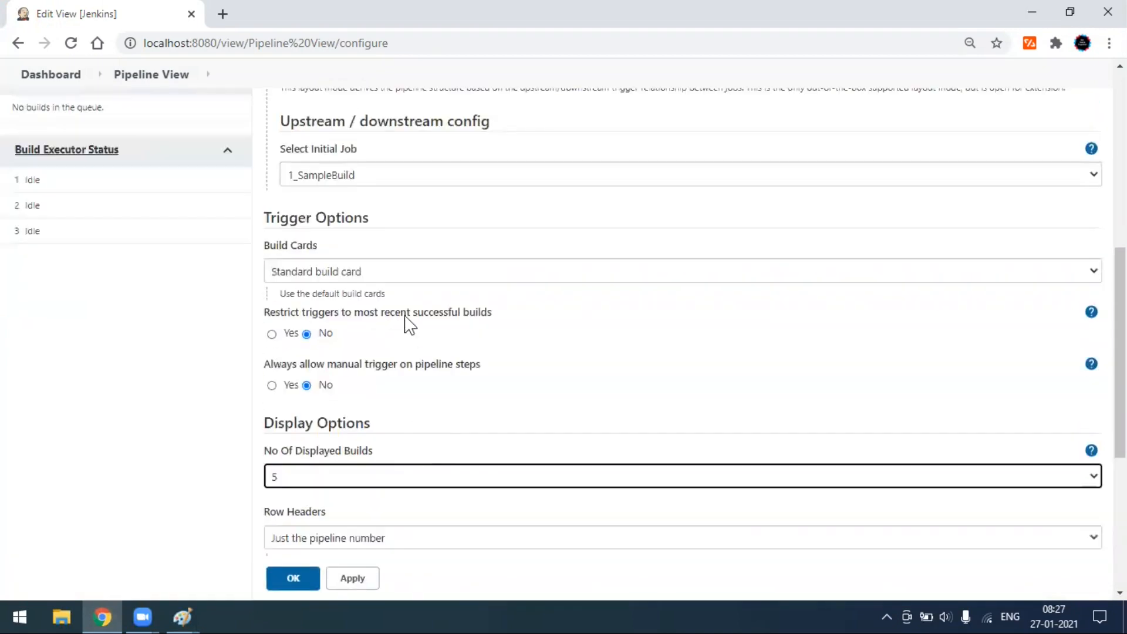
left_click(401, 274)
left_click(401, 273)
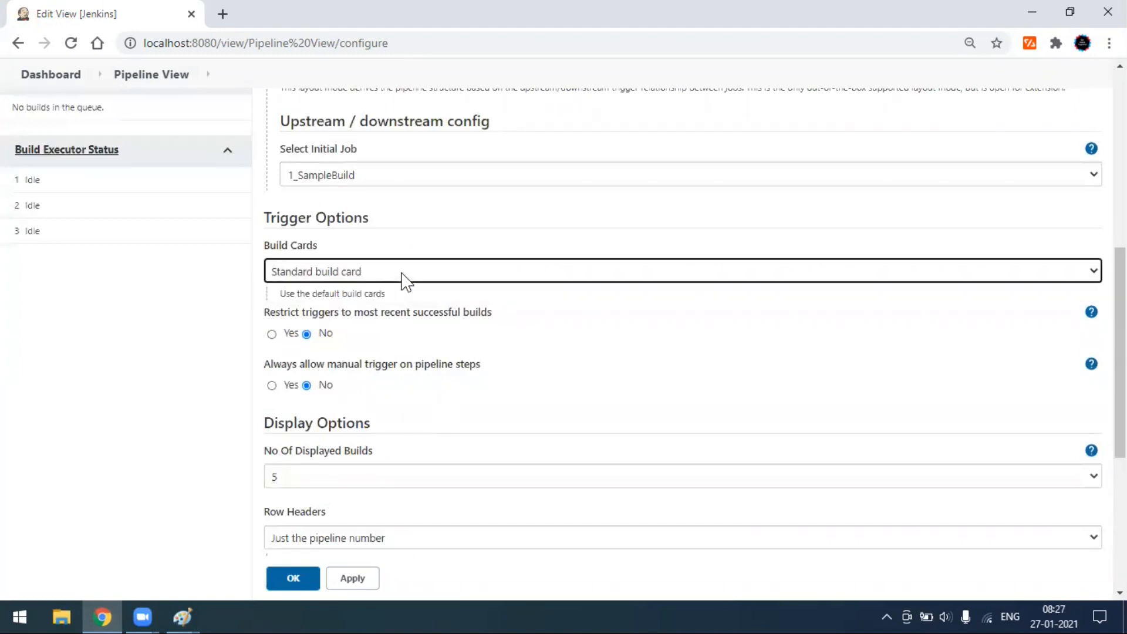
scroll(403, 275, "up", 3)
scroll(403, 281, "up", 2)
left_click(489, 312)
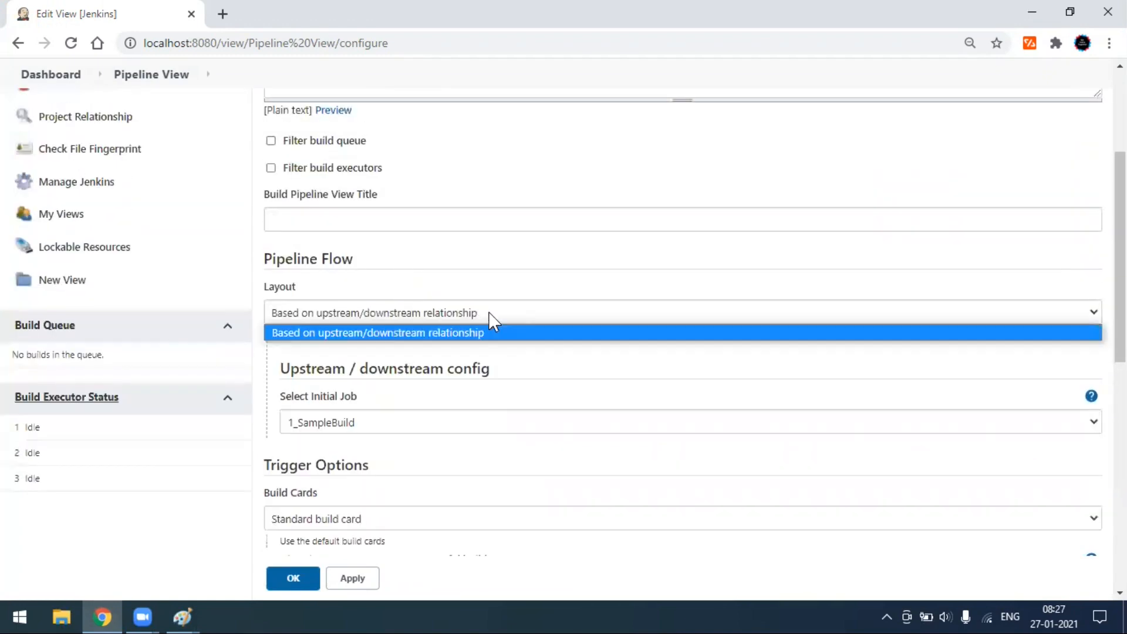
left_click(488, 311)
scroll(488, 312, "up", 3)
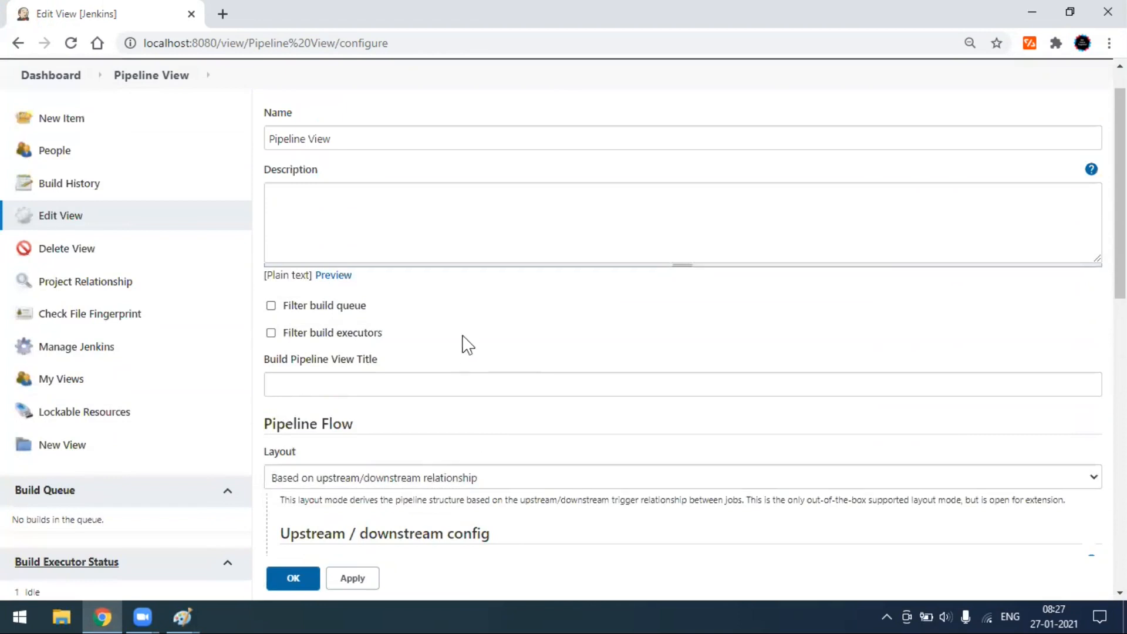
scroll(467, 370, "down", 7)
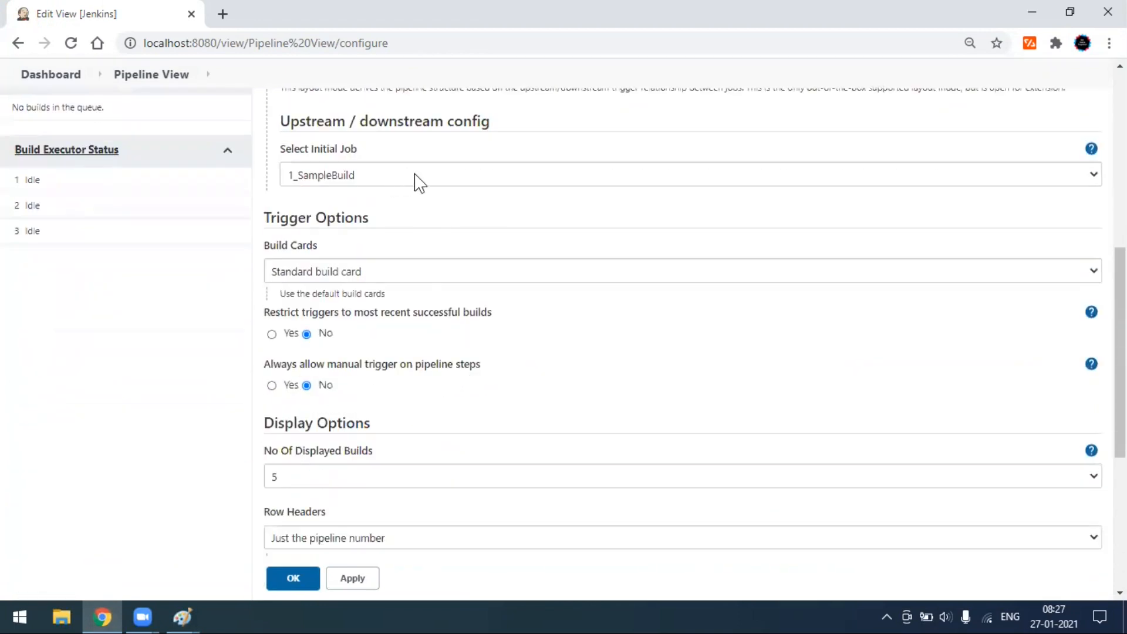
- Reselect 1_SampleBuild as the initial job and save the Pipeline View configuration
left_click(419, 180)
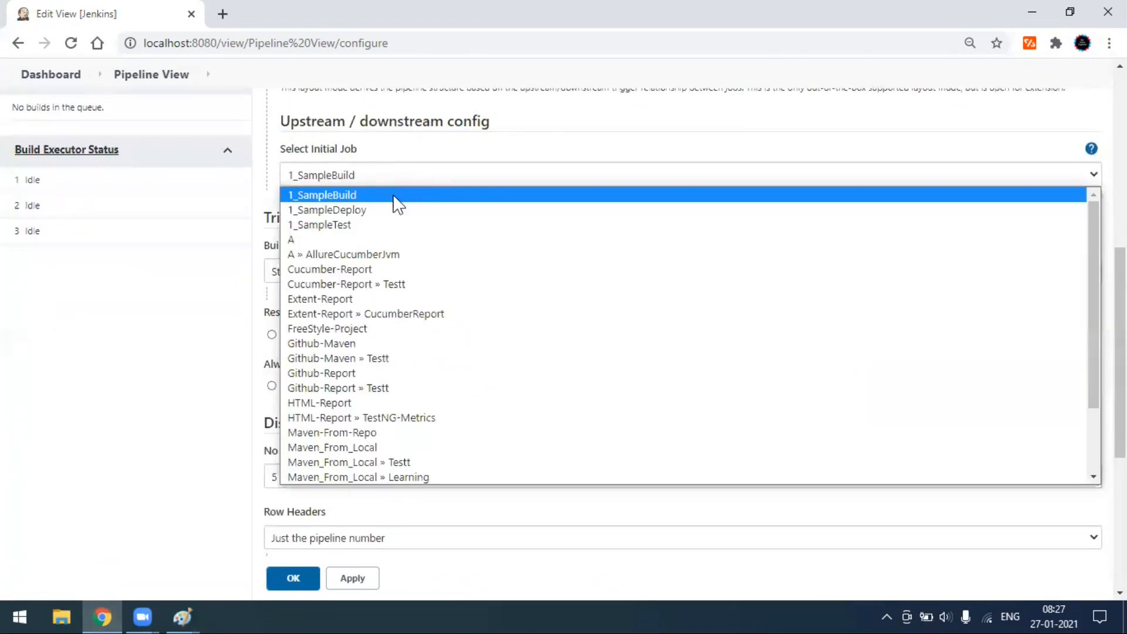
left_click(371, 195)
left_click(293, 578)
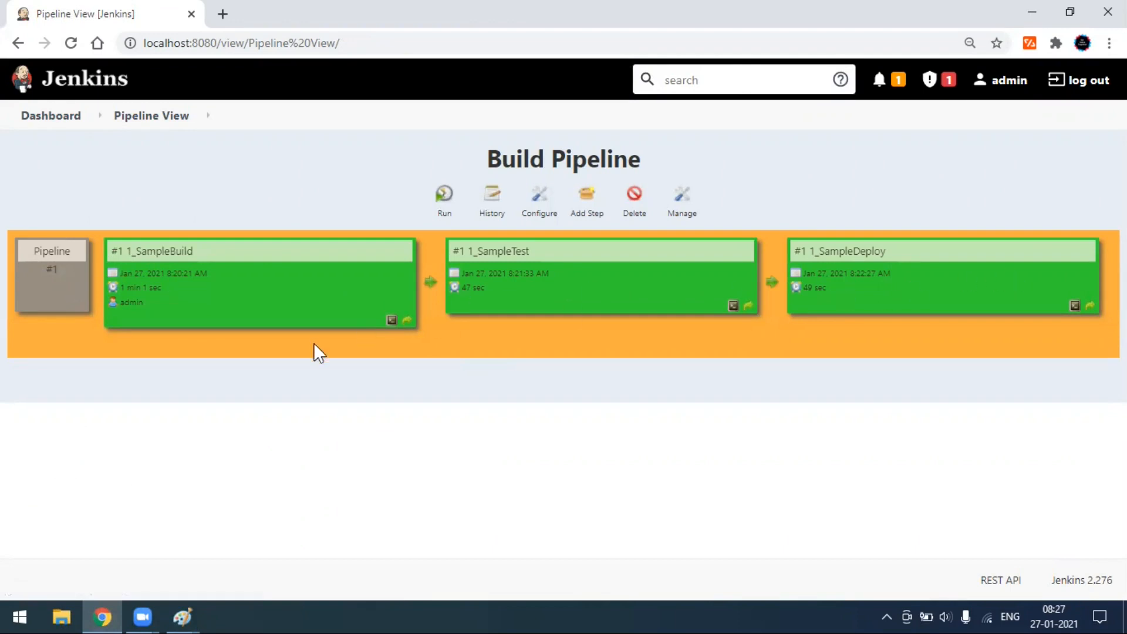
- Set the Pipeline View's refresh frequency to 2 seconds and save the view configuration
left_click(539, 205)
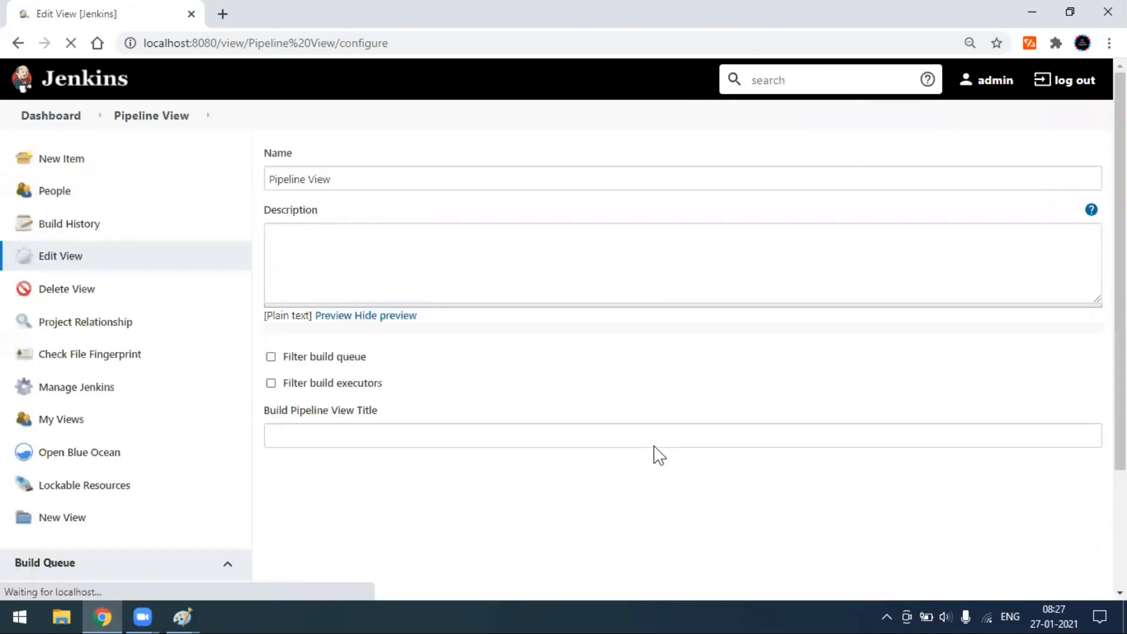
scroll(654, 453, "down", 5)
scroll(659, 455, "down", 7)
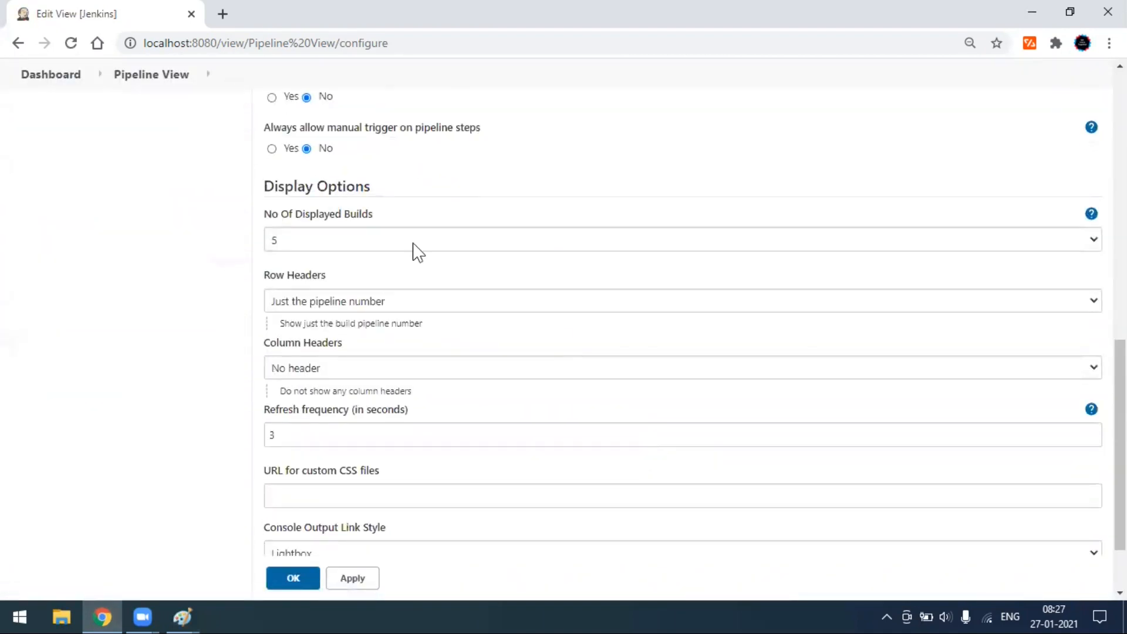
scroll(414, 258, "down", 2)
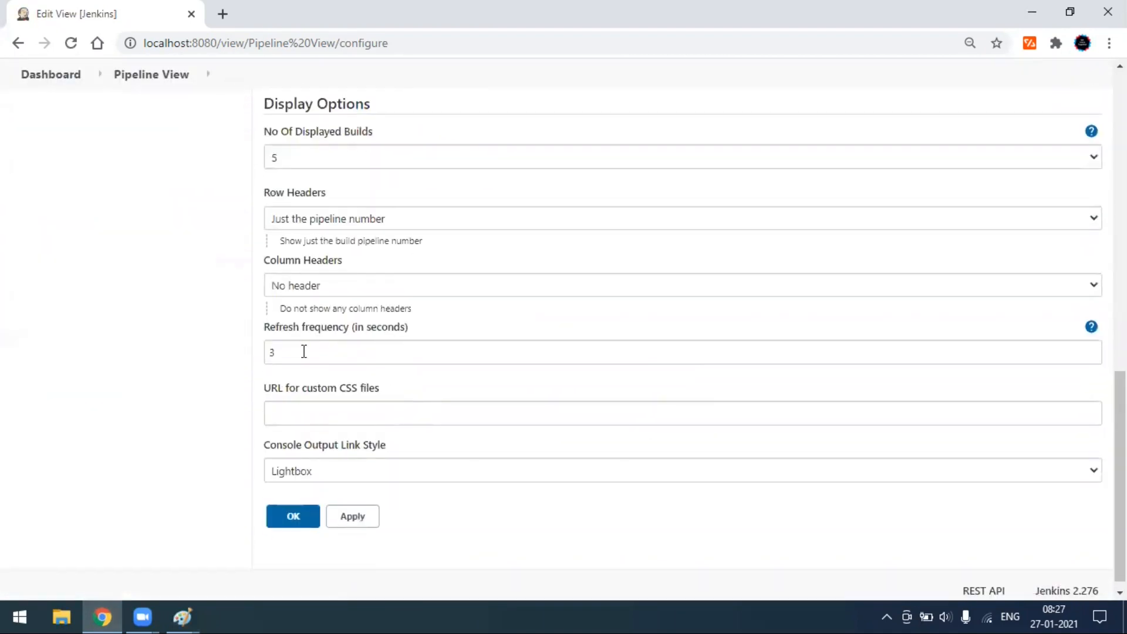
left_click_drag(422, 352, 235, 346)
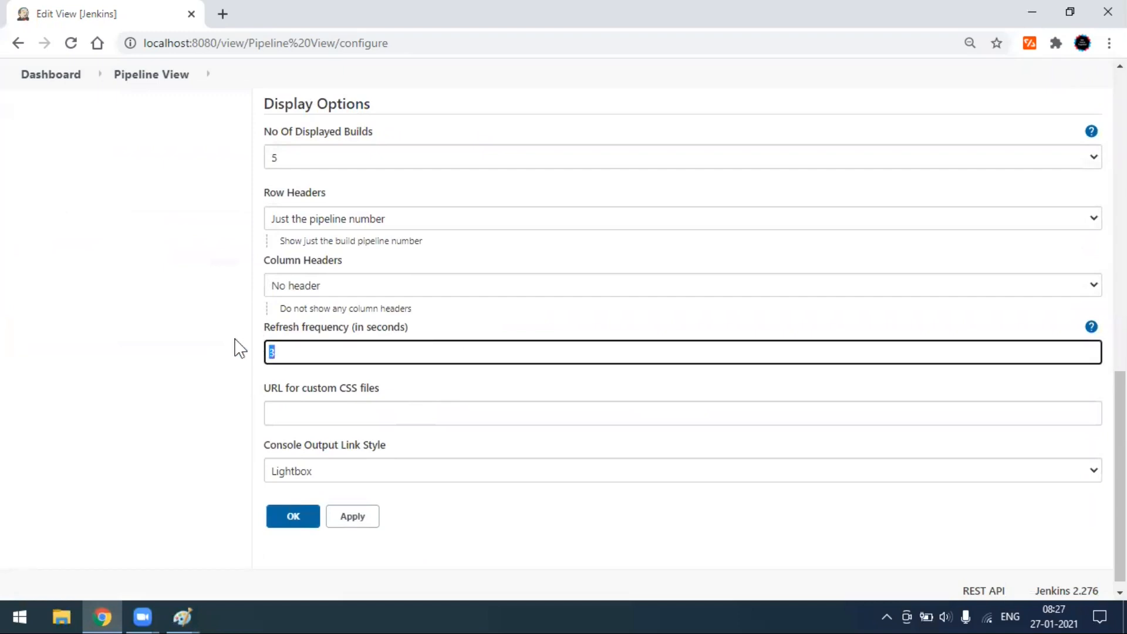
type("2")
left_click(296, 529)
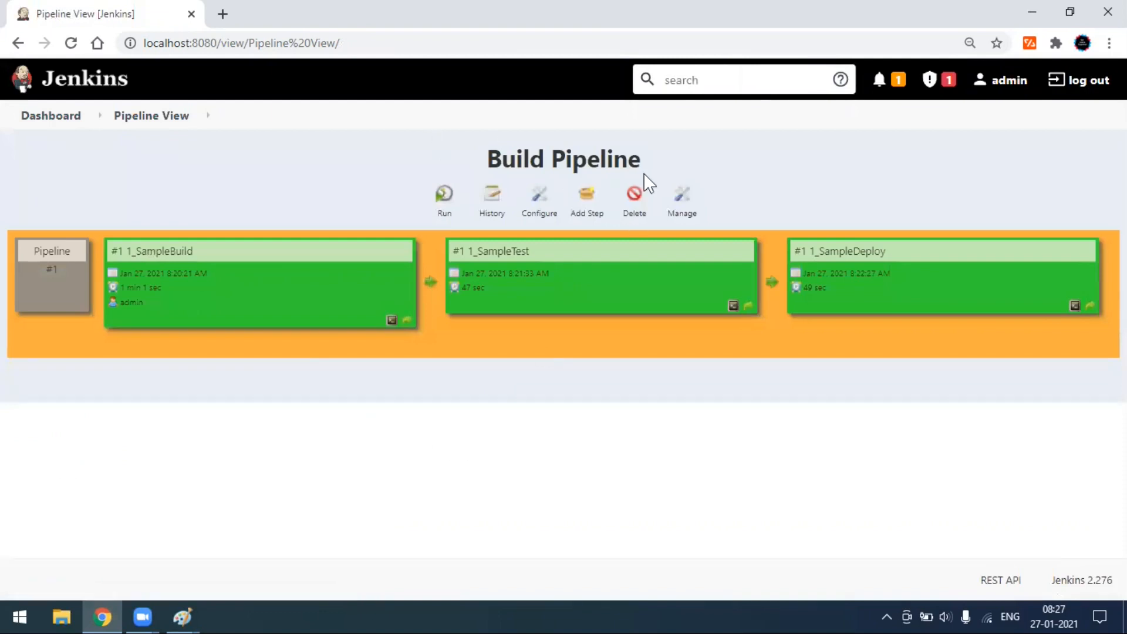
- Run the pipeline from the Build Pipeline view and open the console output of 1_SampleBuild #2
left_click(445, 197)
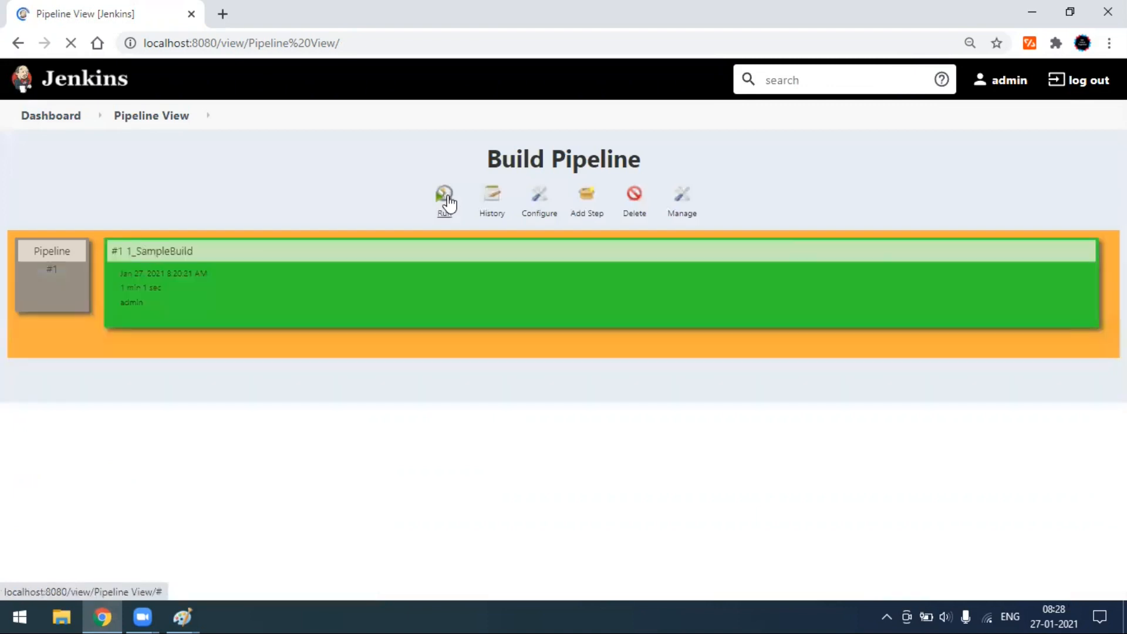
left_click(446, 199)
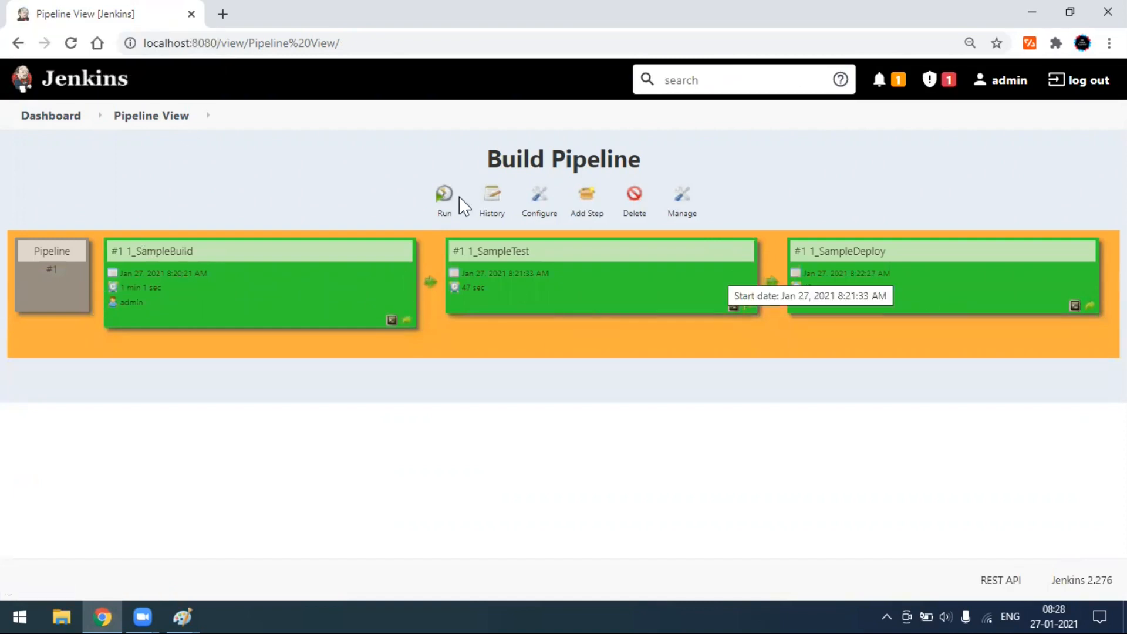
left_click(71, 43)
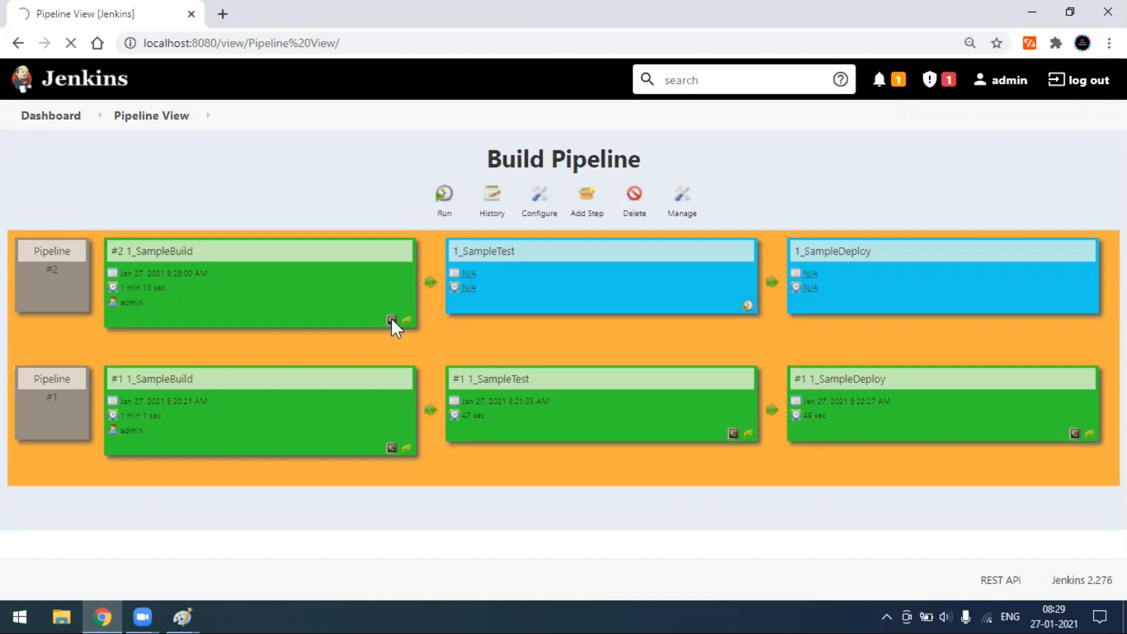
left_click(391, 318)
- Set "Always allow manual trigger on pipeline steps" to Yes in the Pipeline View configuration and save it
left_click(548, 208)
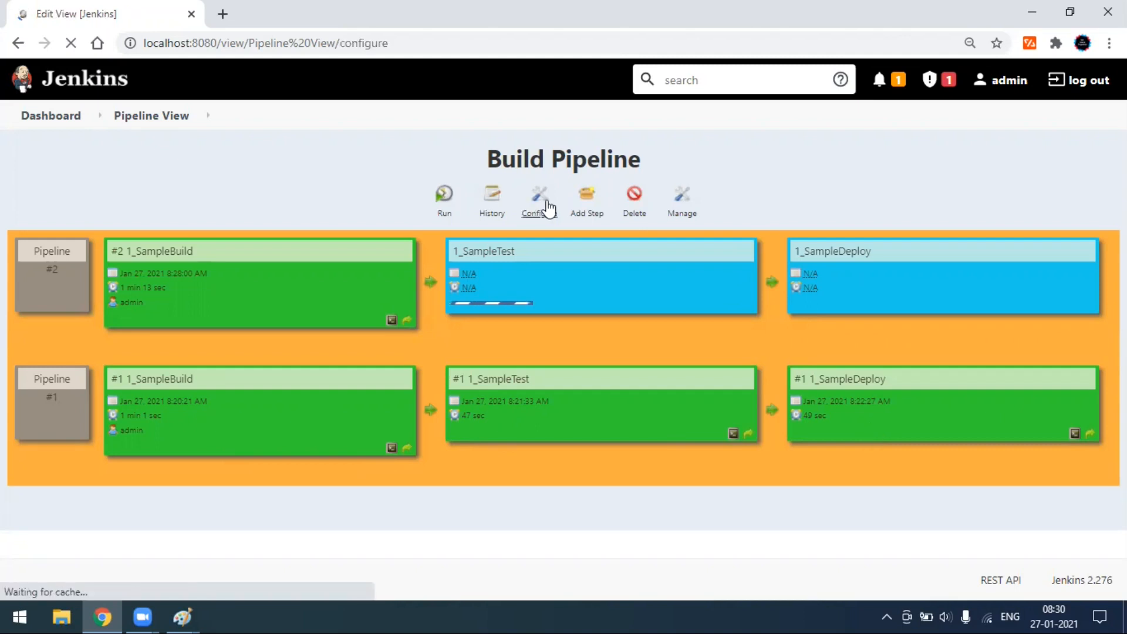
scroll(558, 430, "down", 3)
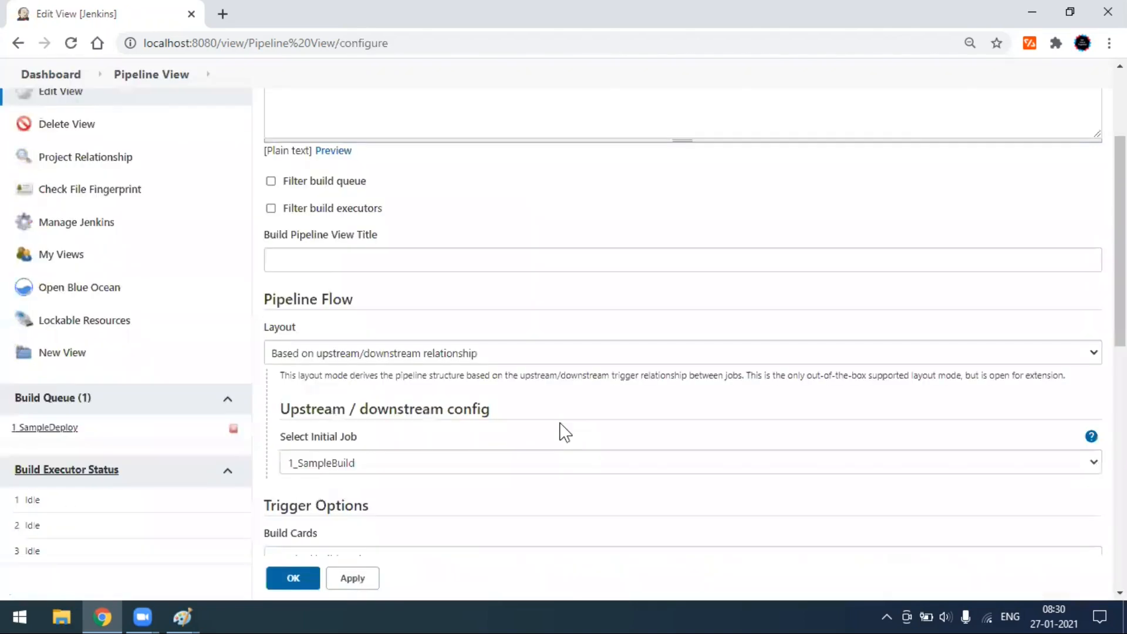
scroll(581, 424, "down", 3)
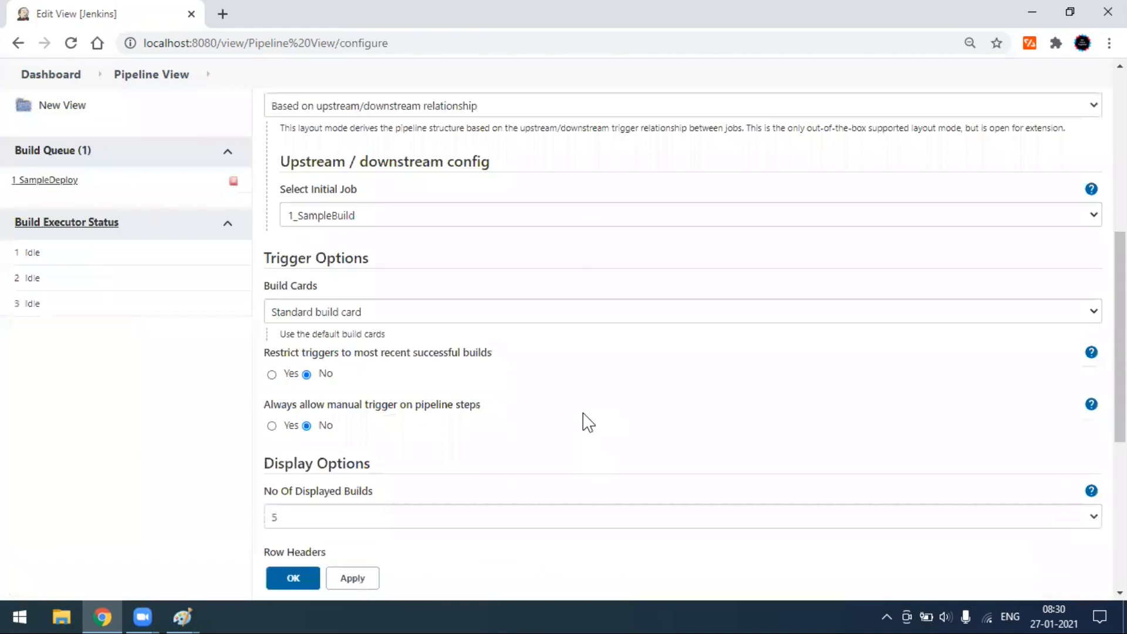
scroll(420, 290, "down", 1)
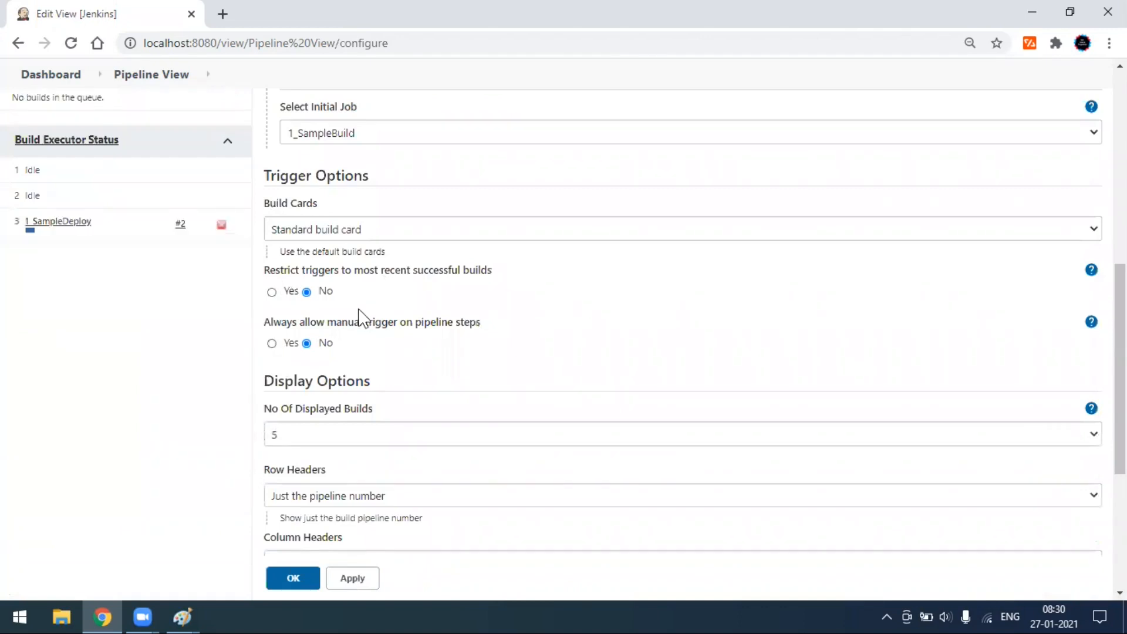
scroll(354, 398, "down", 2)
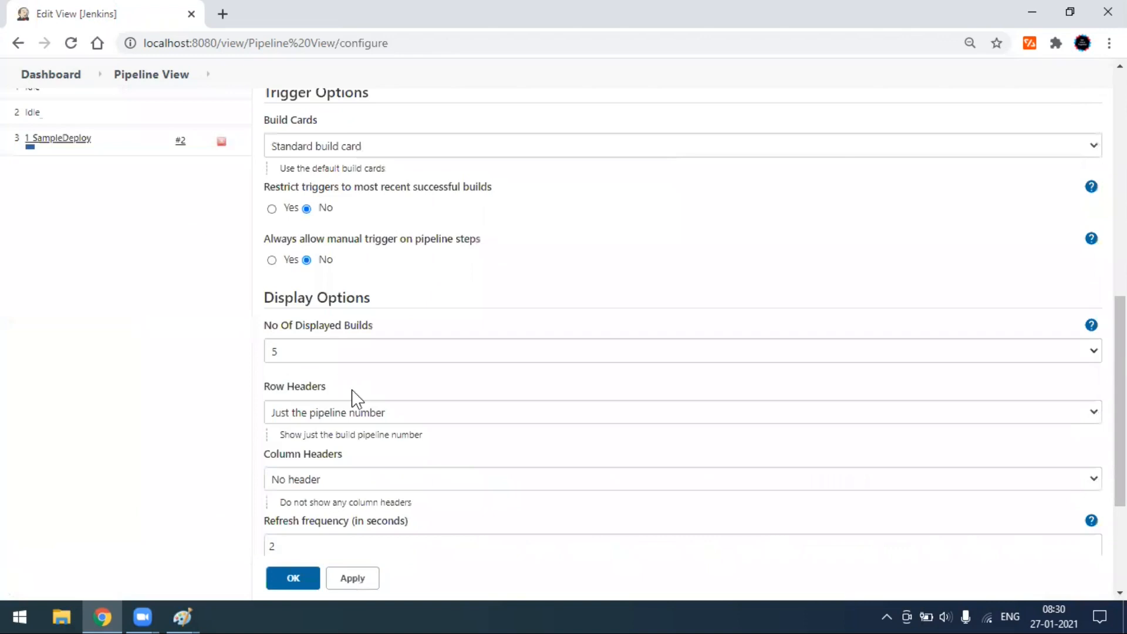
scroll(303, 339, "down", 3)
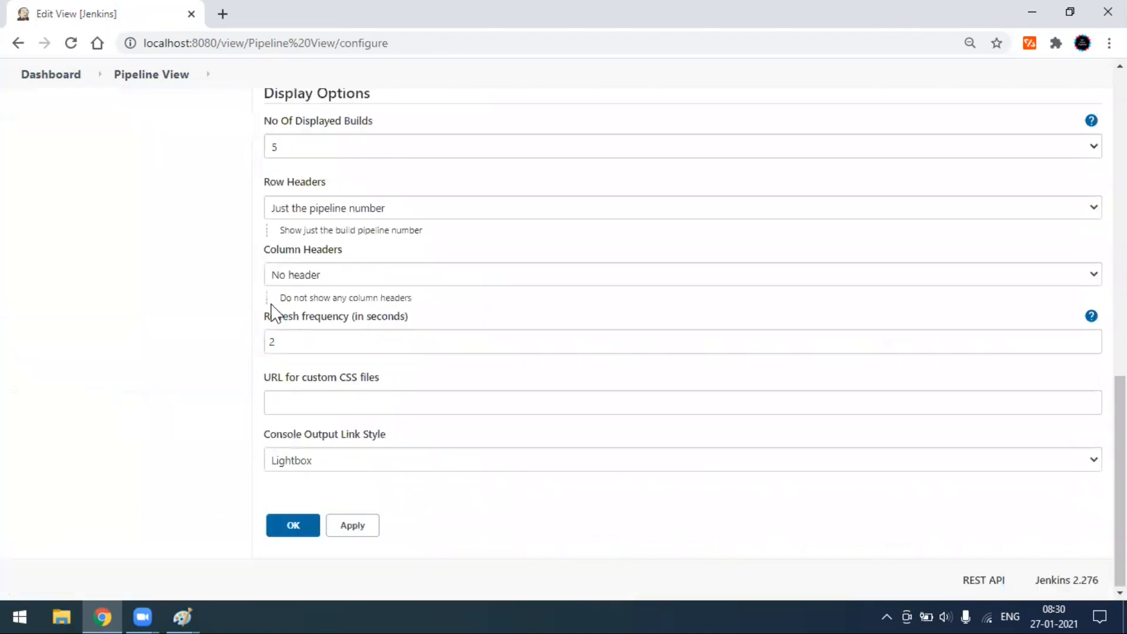
scroll(318, 548, "up", 4)
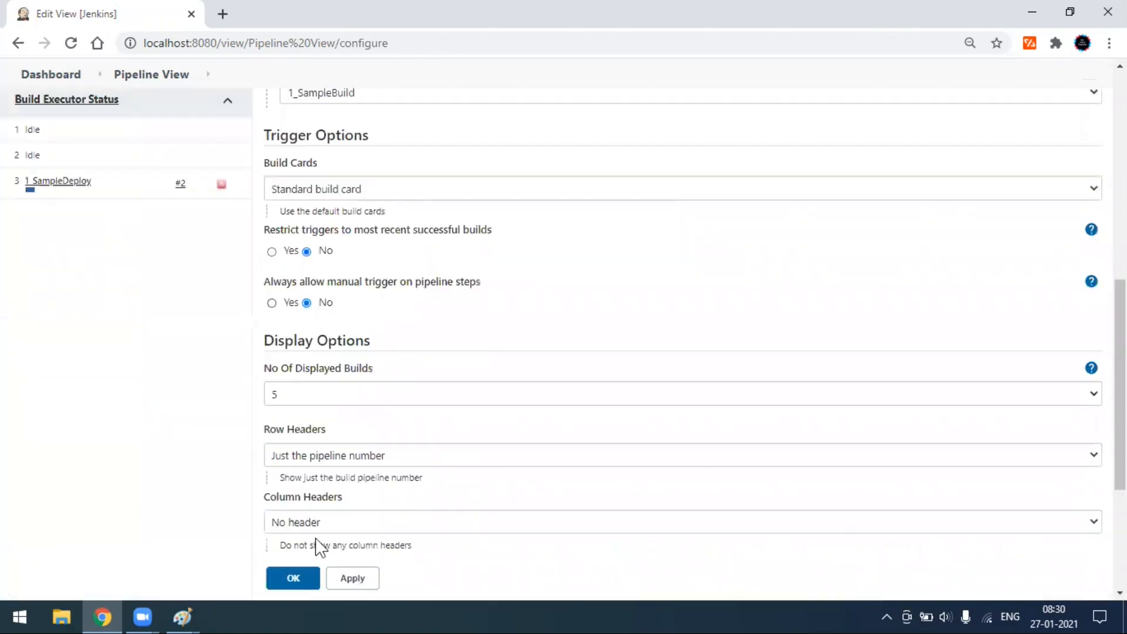
left_click(302, 582)
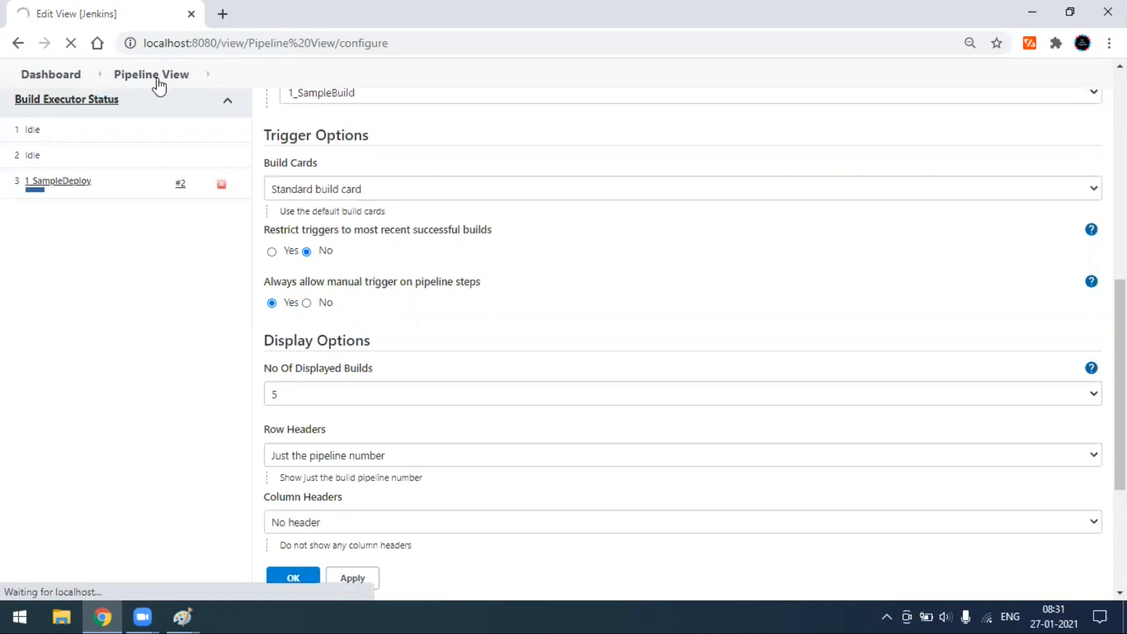
scroll(327, 378, "up", 6)
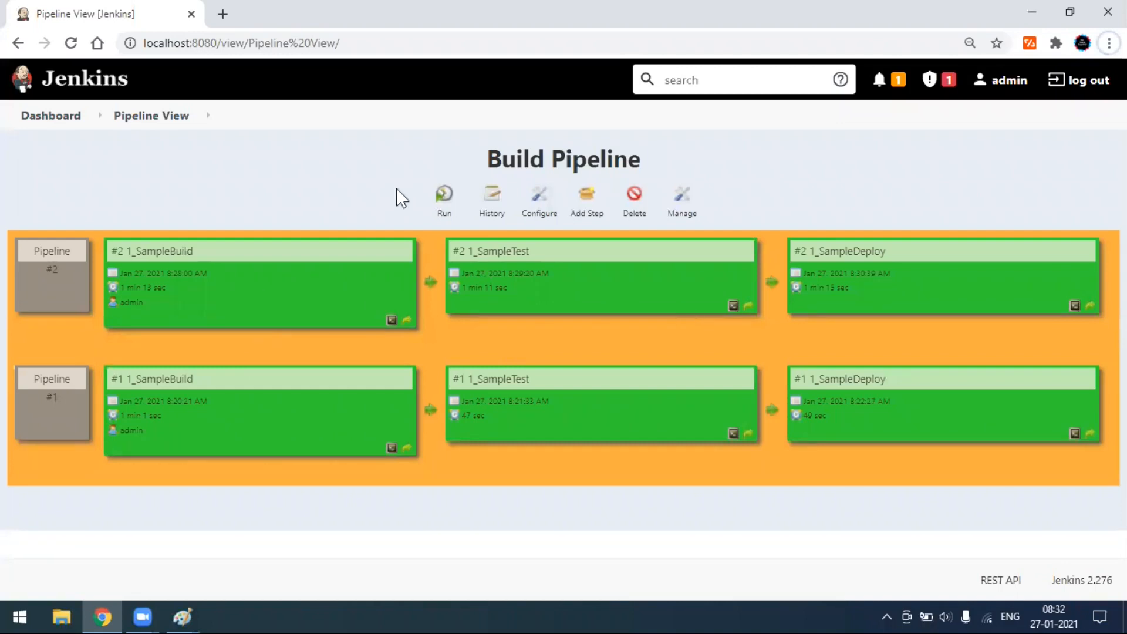
- Start a third pipeline run and reload the view to follow its test and deploy jobs
left_click(443, 197)
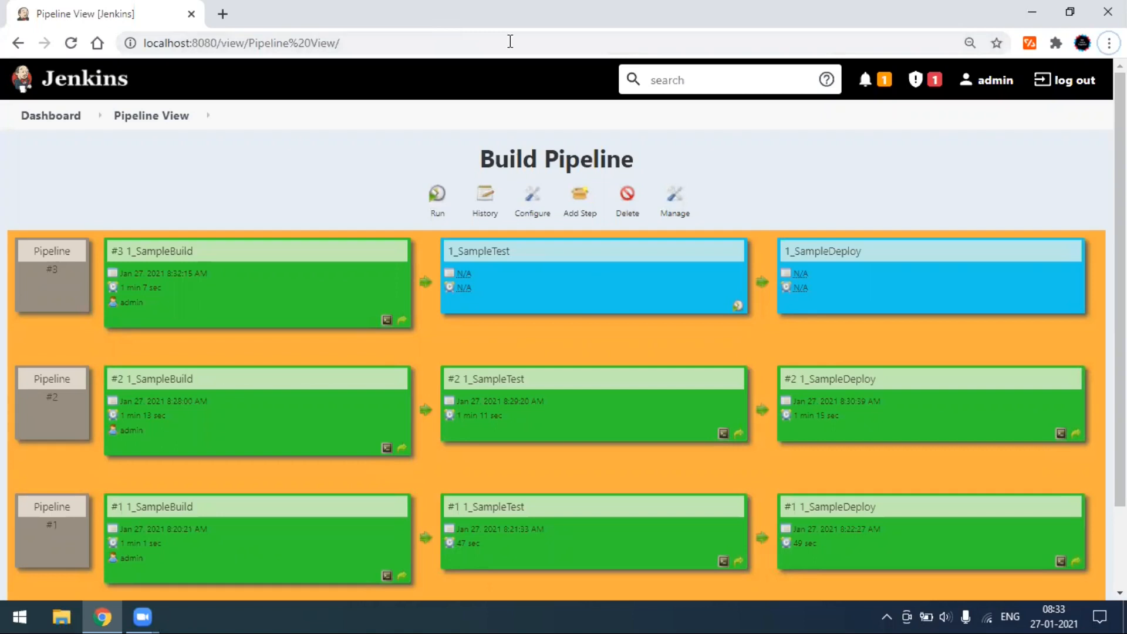
left_click(545, 44)
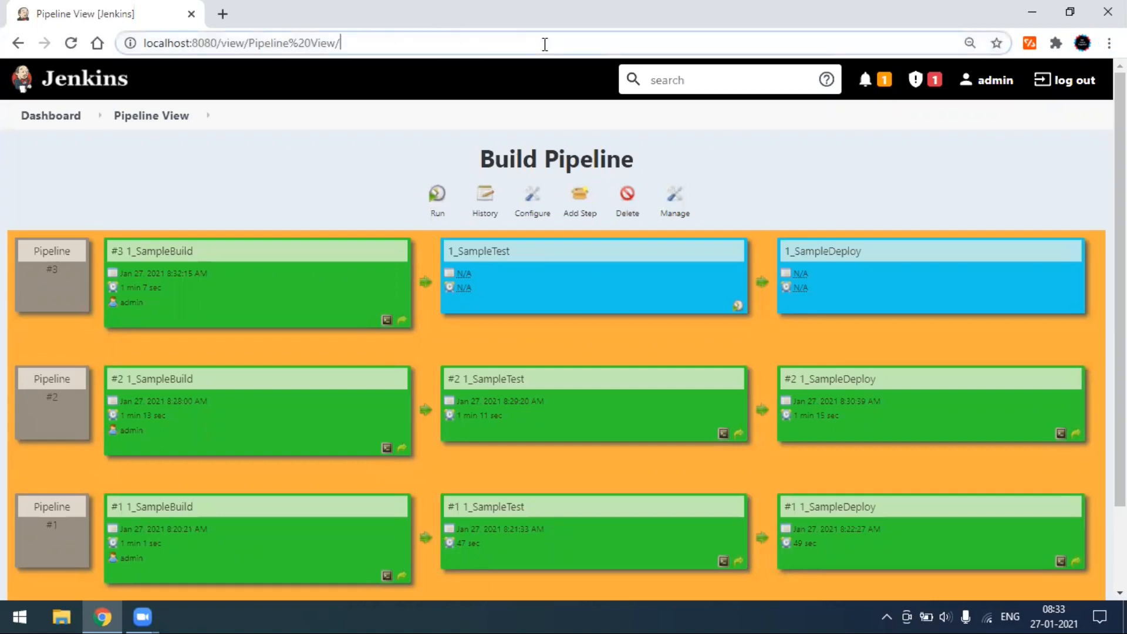
key("Return")
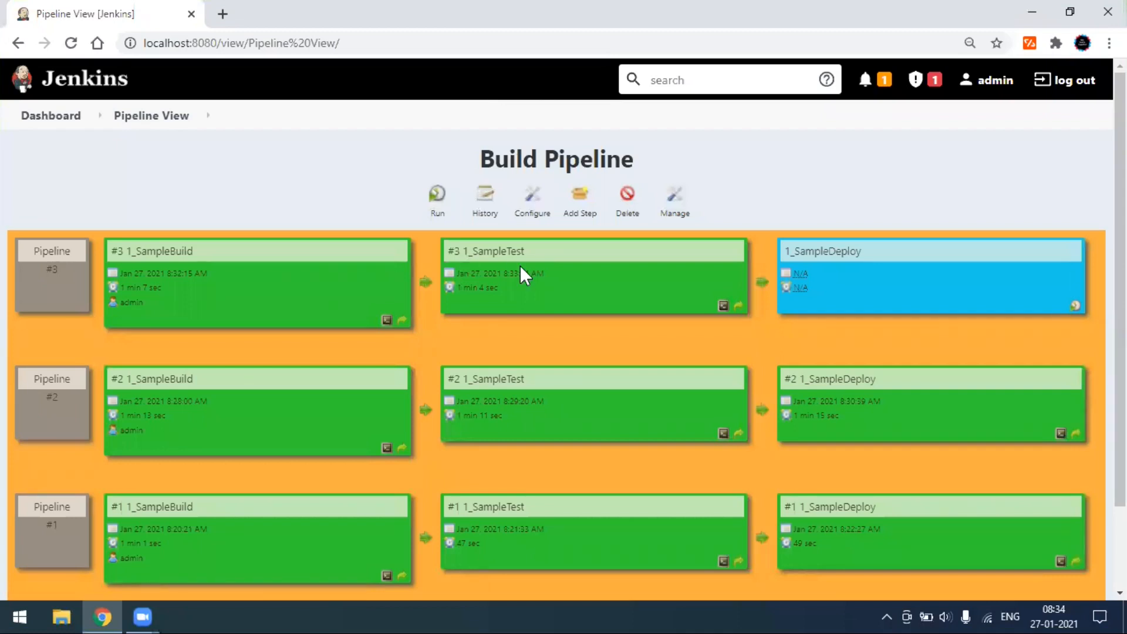
- Check the console outputs of 1_SampleTest #3 and #2 for their upstream and downstream triggers, closing each one
left_click(724, 305)
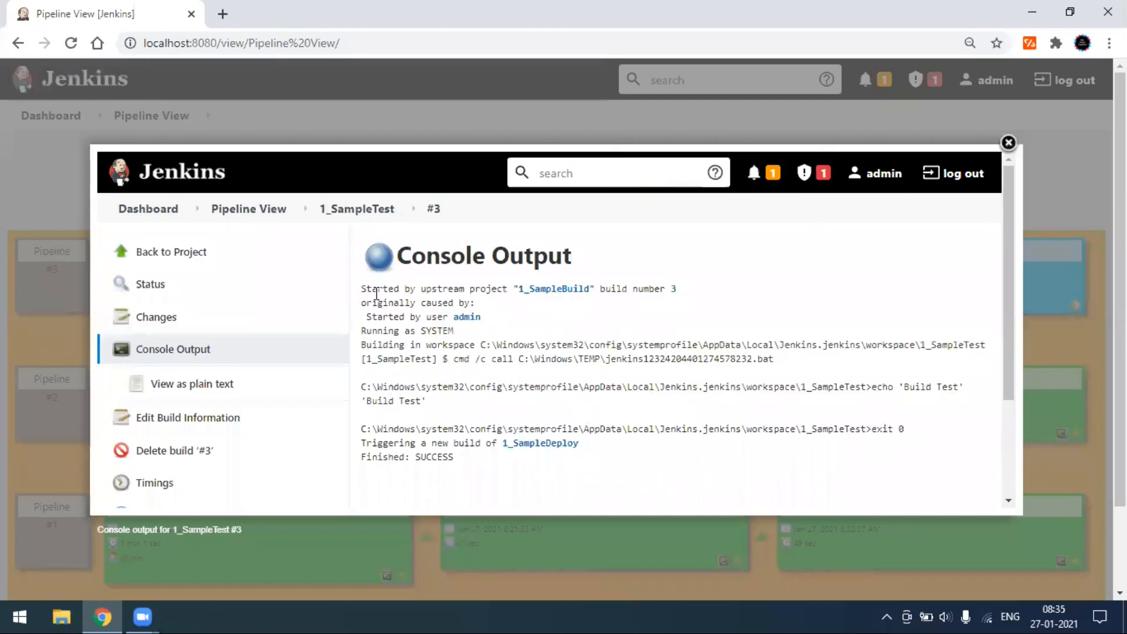
left_click(990, 154)
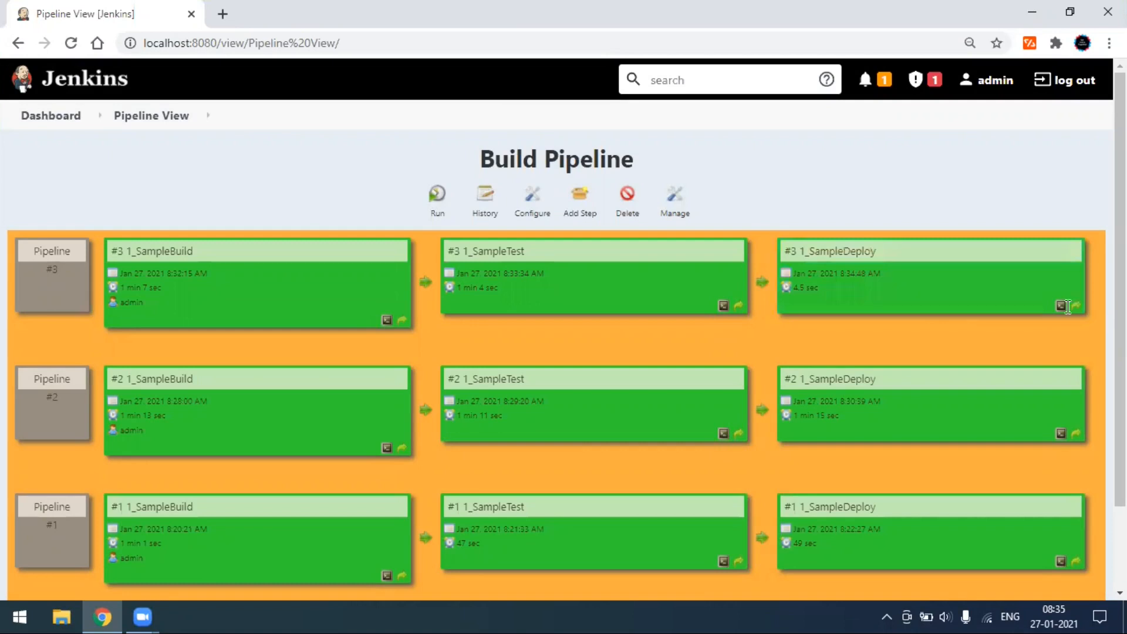
left_click(724, 434)
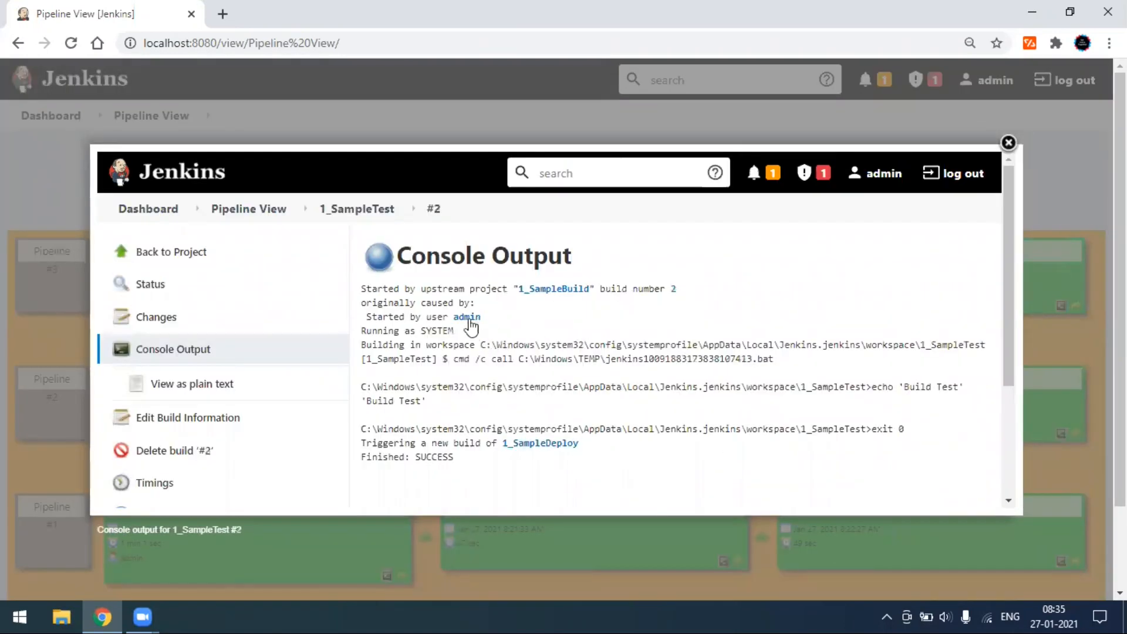
left_click(1008, 143)
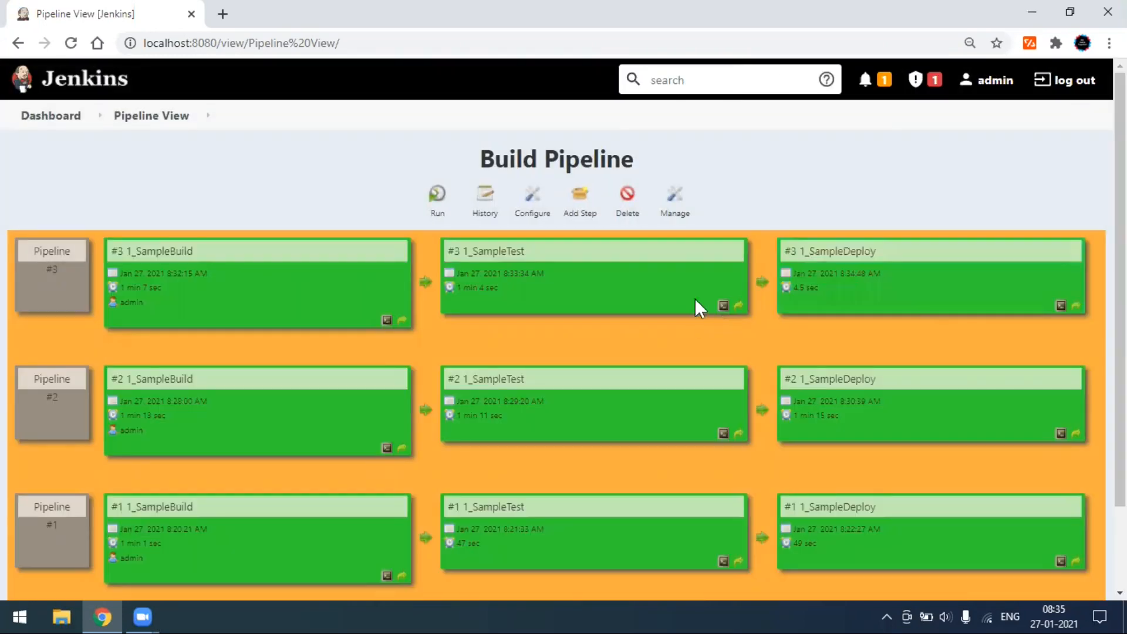
- Re-run only 1_SampleTest in Pipeline #3 and reload the view to follow the downstream 1_SampleDeploy job
left_click(738, 309)
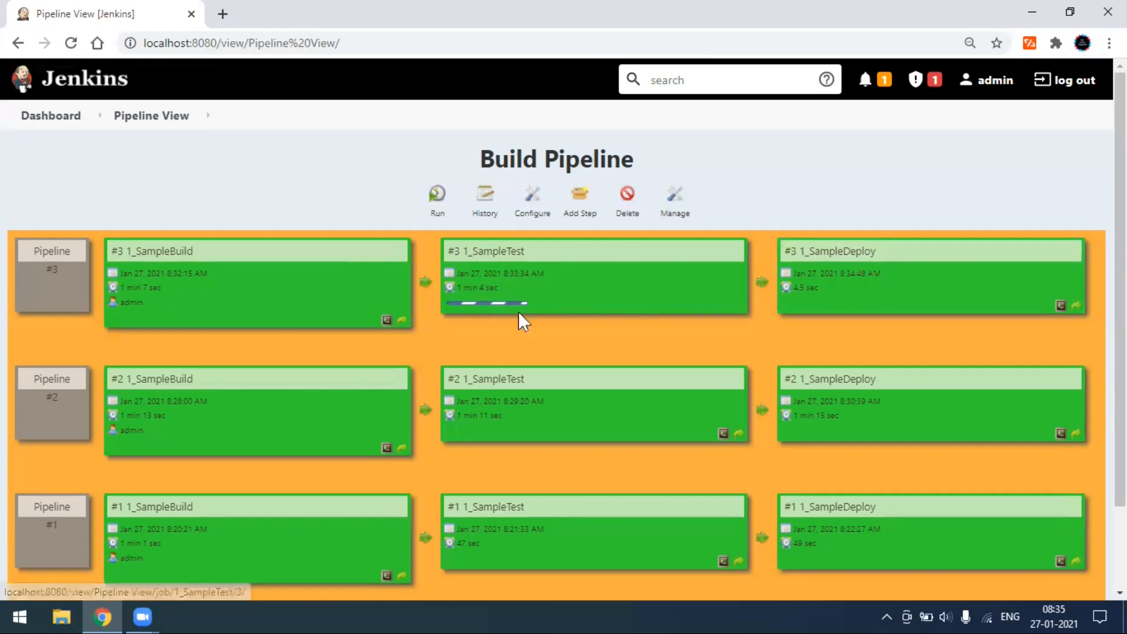
left_click(472, 44)
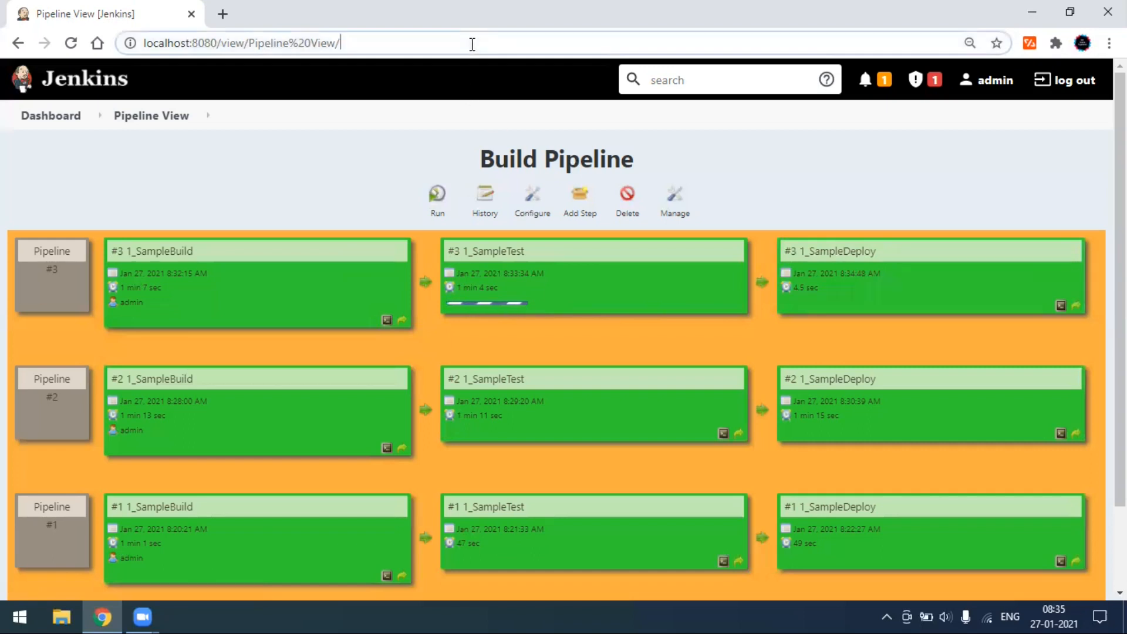
left_click(534, 47)
key("Return")
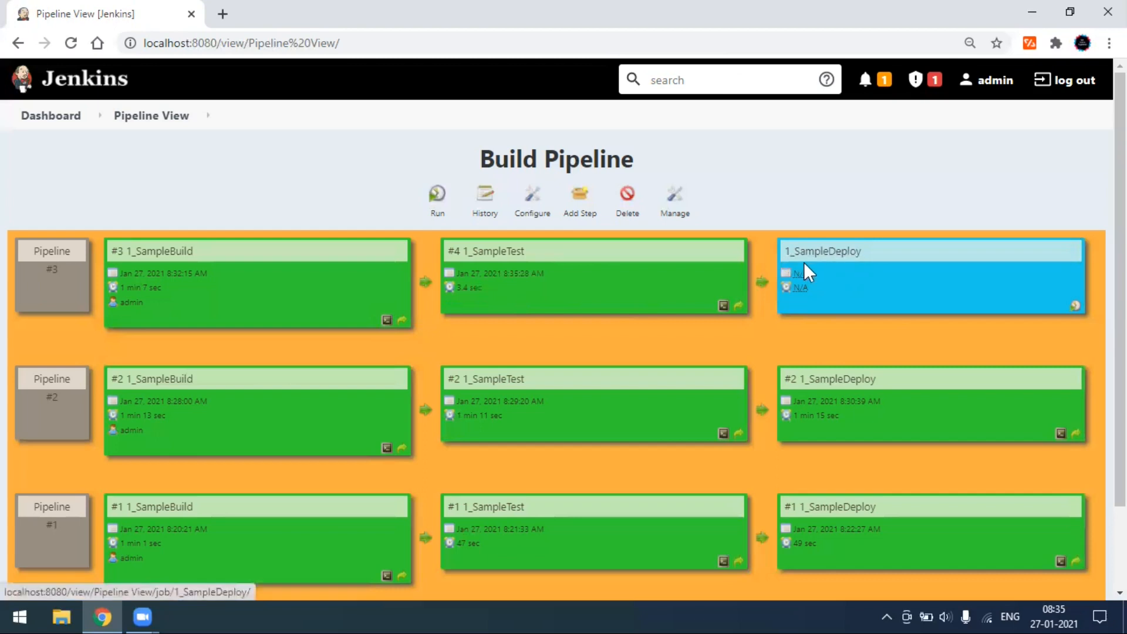
left_click(495, 41)
left_click(496, 41)
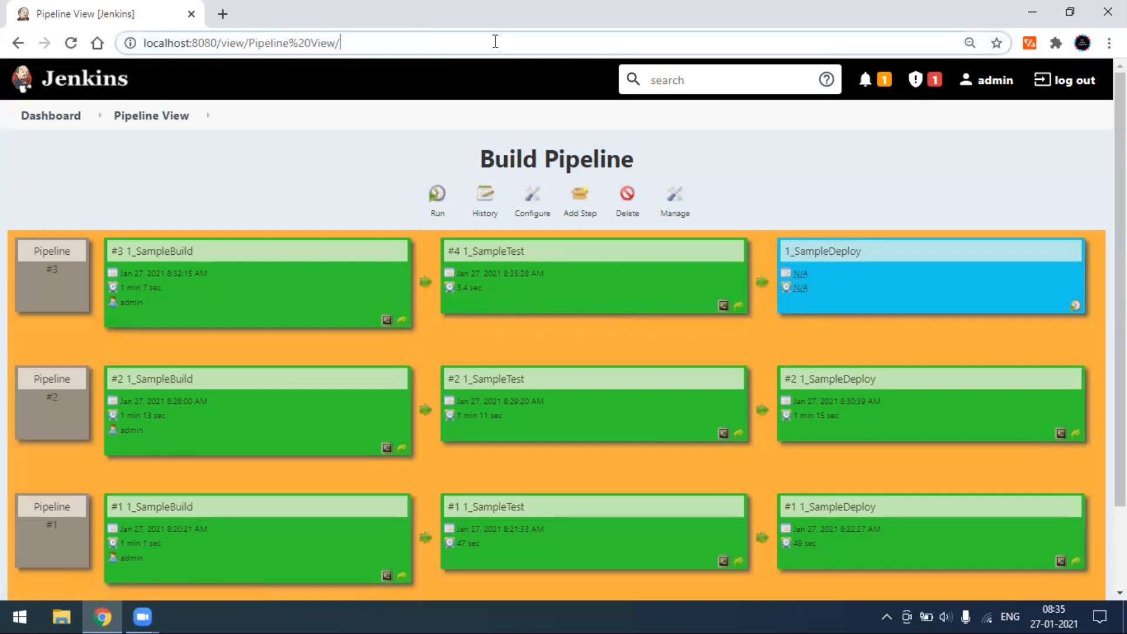
key("Return")
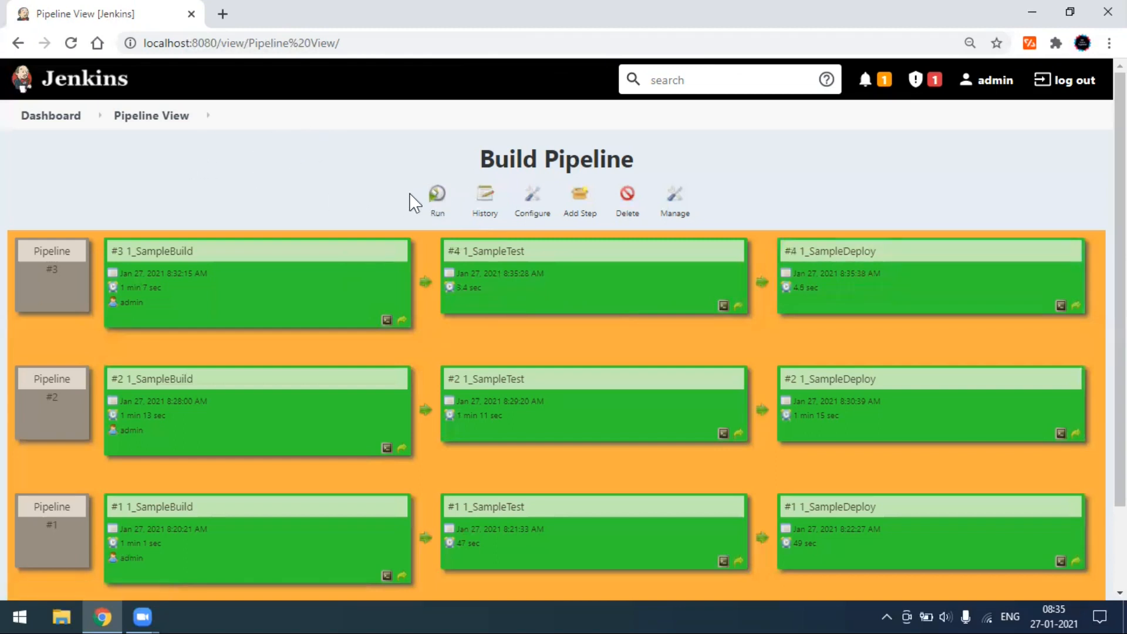
- Start a fourth pipeline run and reload the view to show its progress
left_click(437, 197)
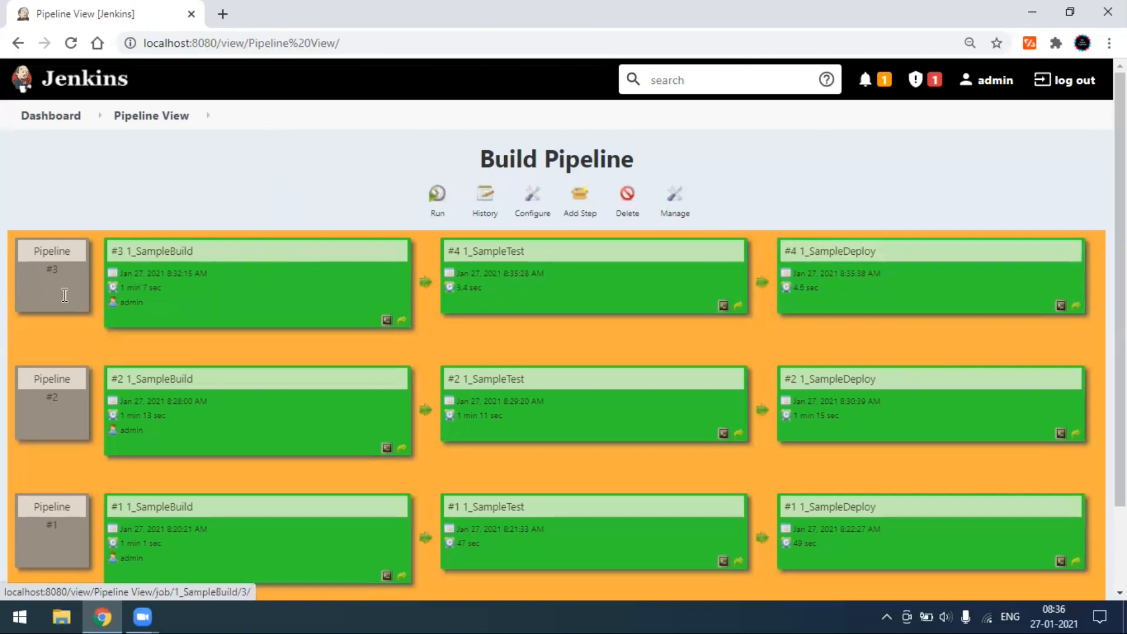
left_click(440, 43)
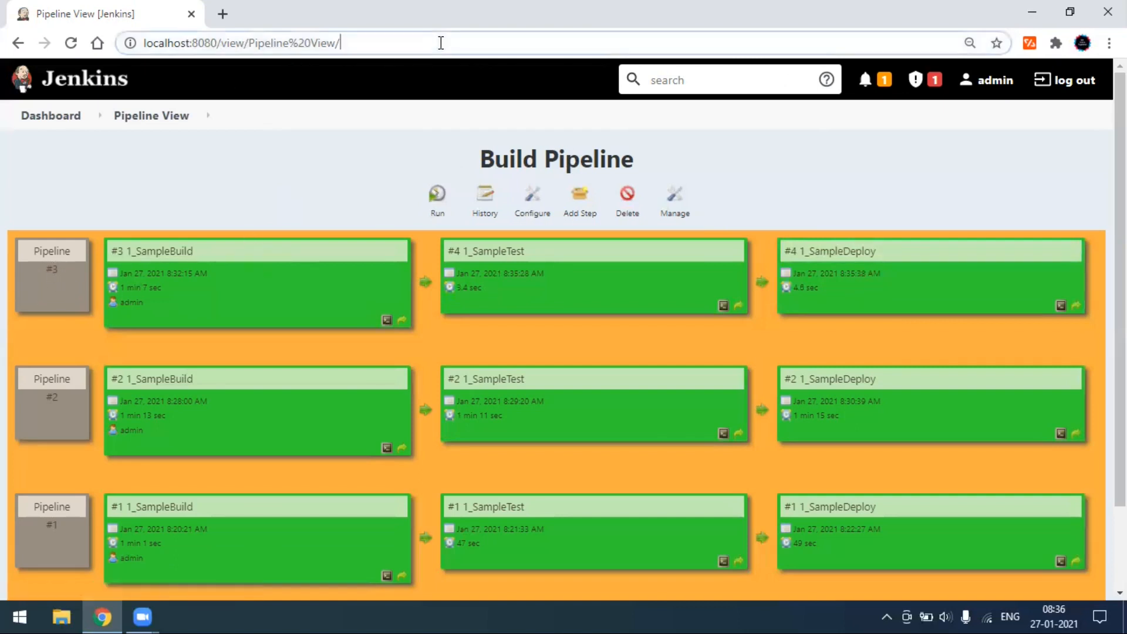
left_click(459, 40)
key("Return")
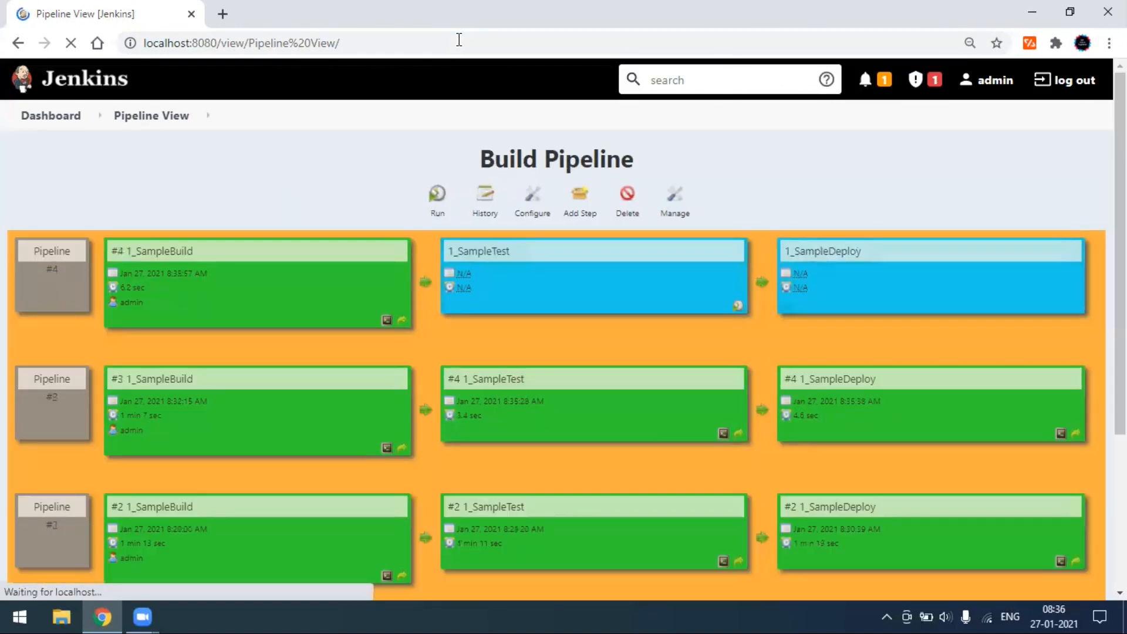
- Check the console output of 1_SampleBuild #4, close it and refresh the pipeline view
left_click(386, 321)
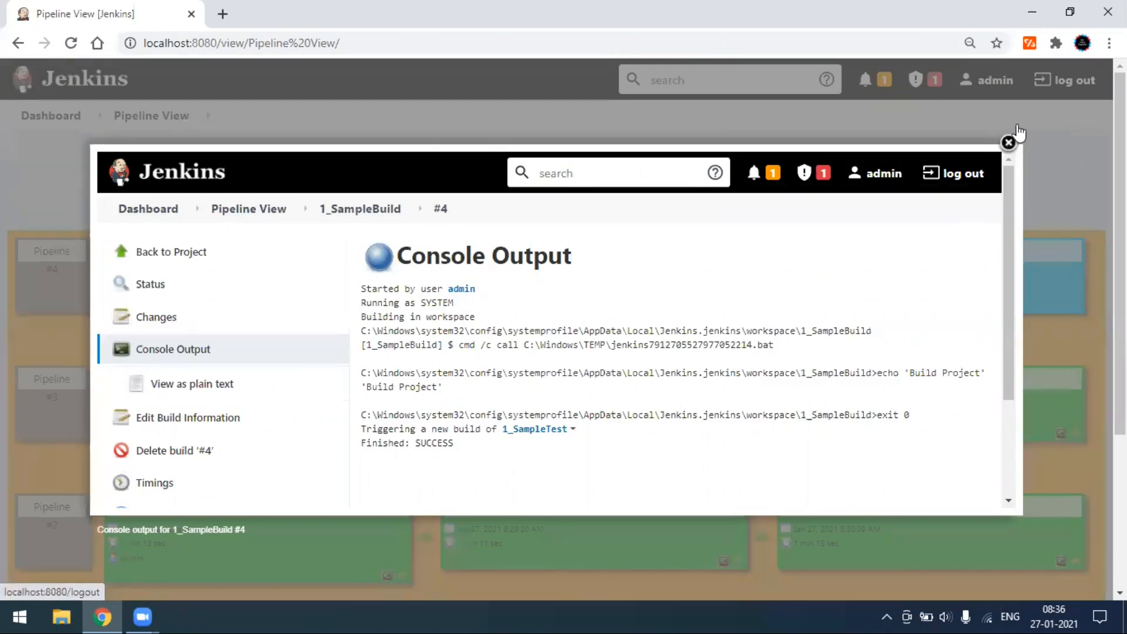
left_click(1009, 142)
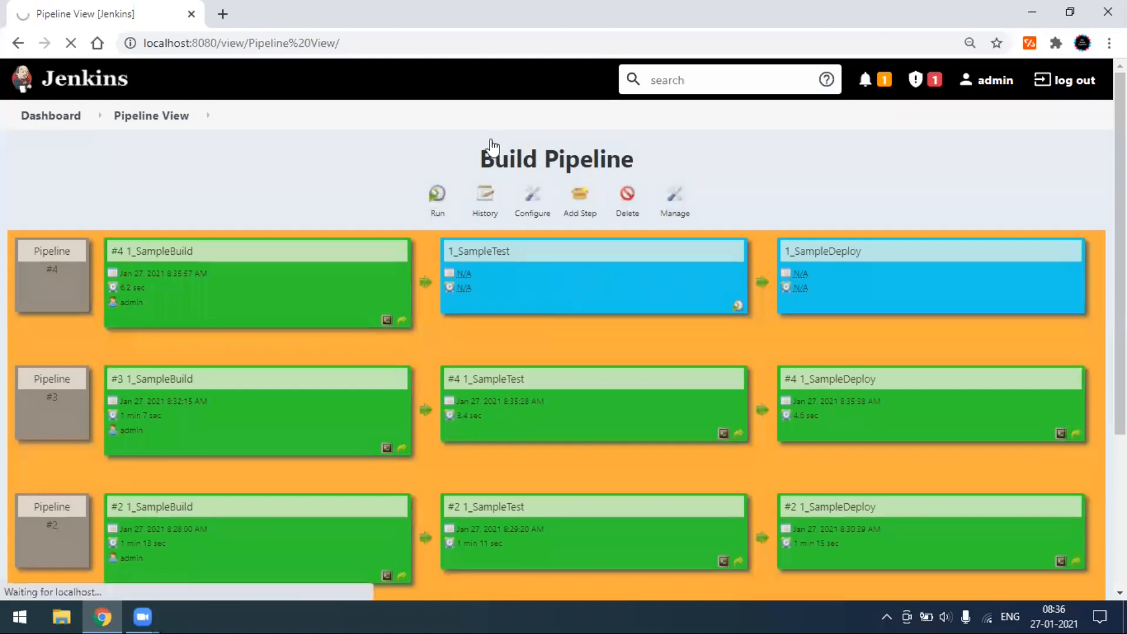
left_click(559, 44)
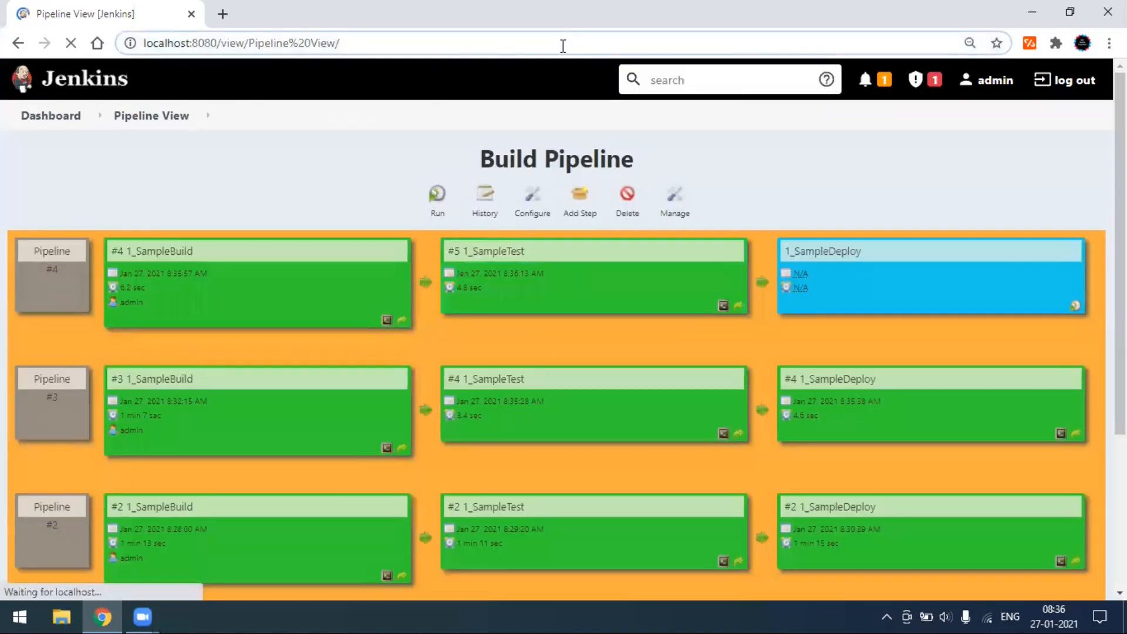